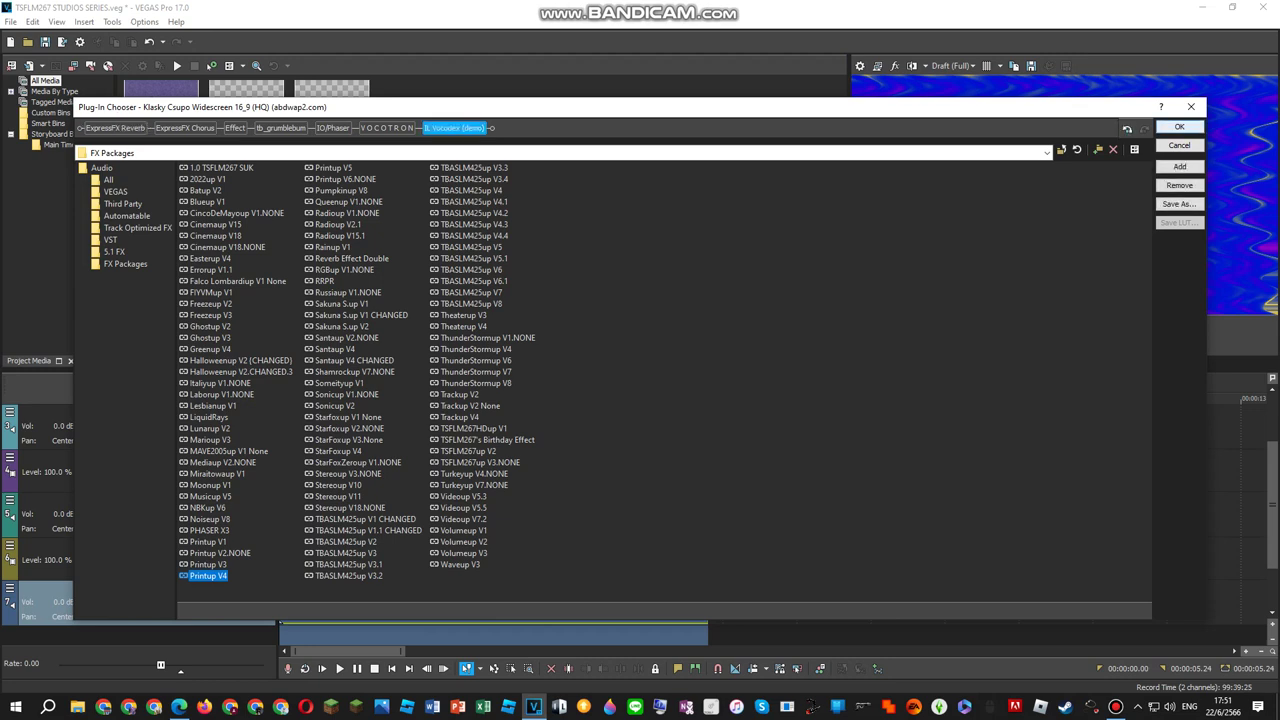
Apply the Printup V4 effect package to the audio event and review its plug-ins through to IL Vocodex.
key("Return")
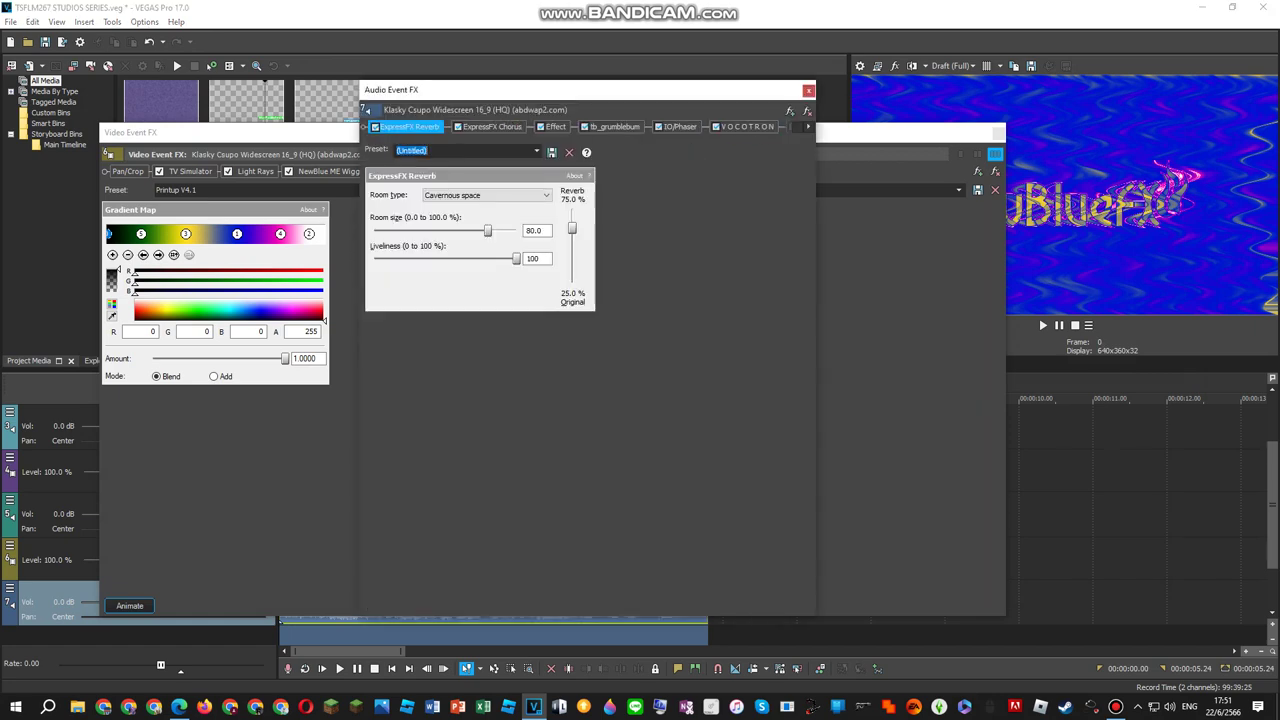
left_click(491, 127)
left_click(555, 127)
left_click(614, 127)
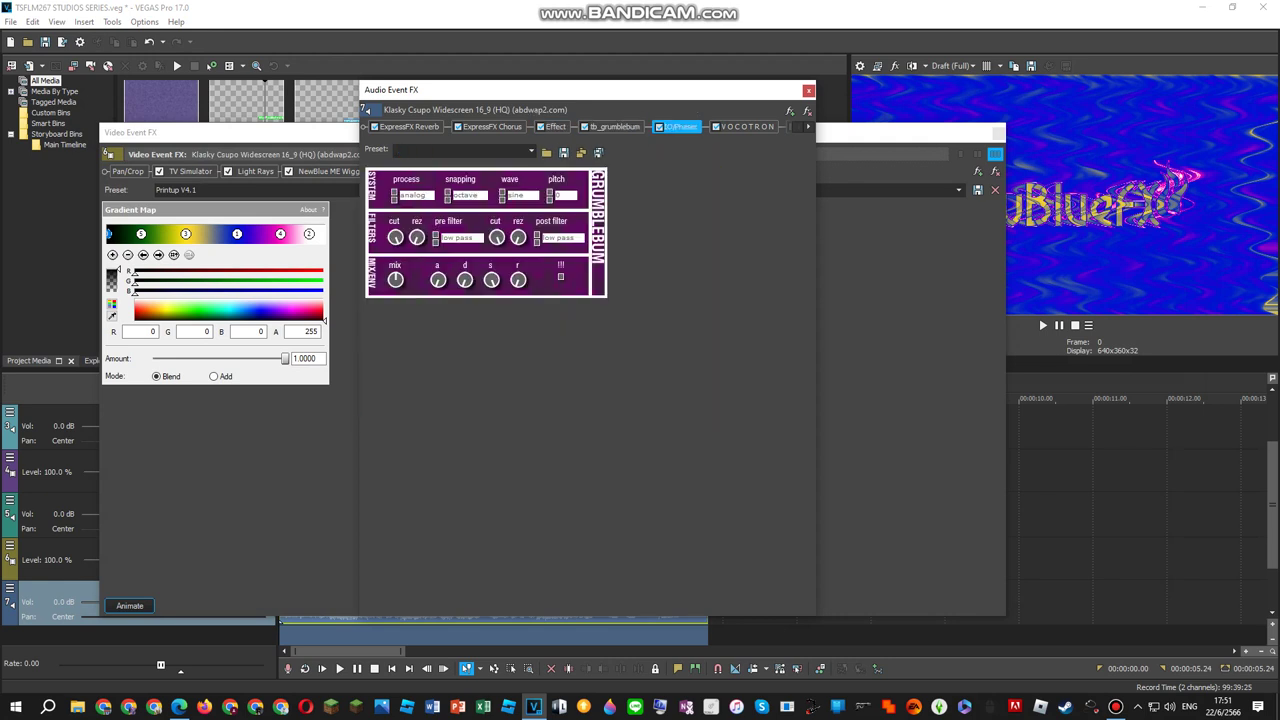
left_click(747, 127)
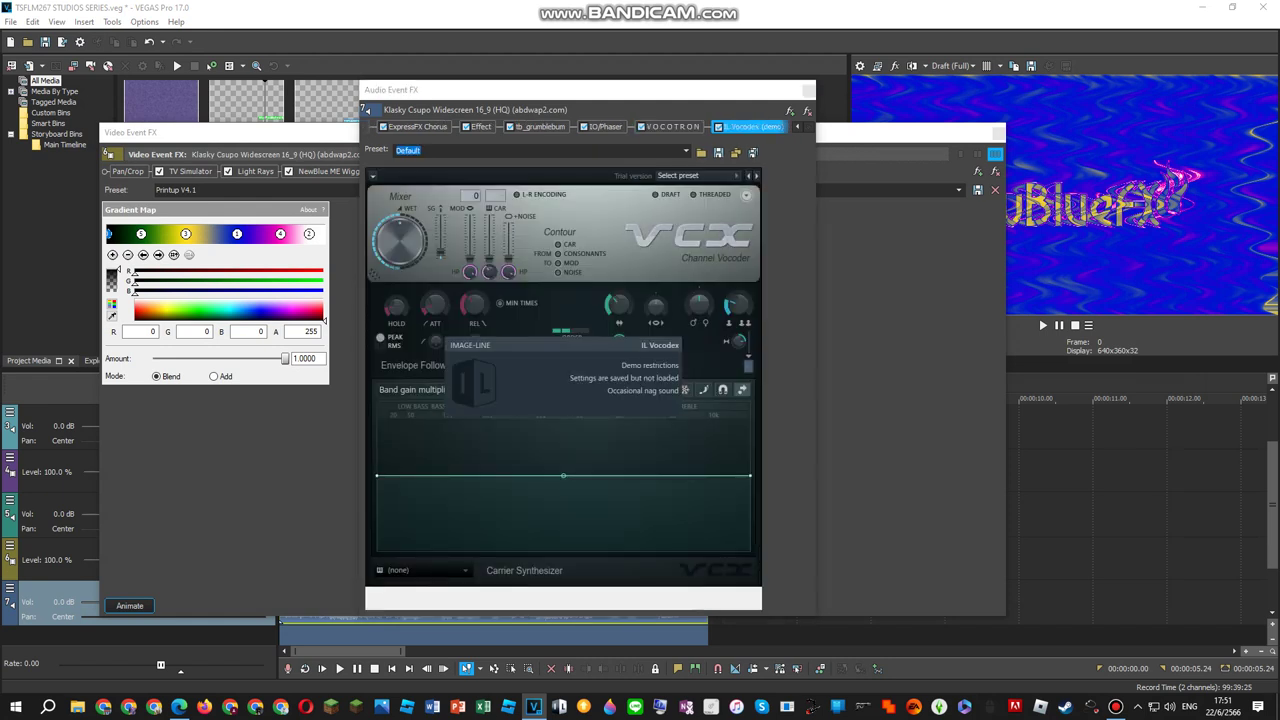
Load the Chord preset in IL Vocodex and set the carrier synthesizer to Ensemble.
left_click(677, 175)
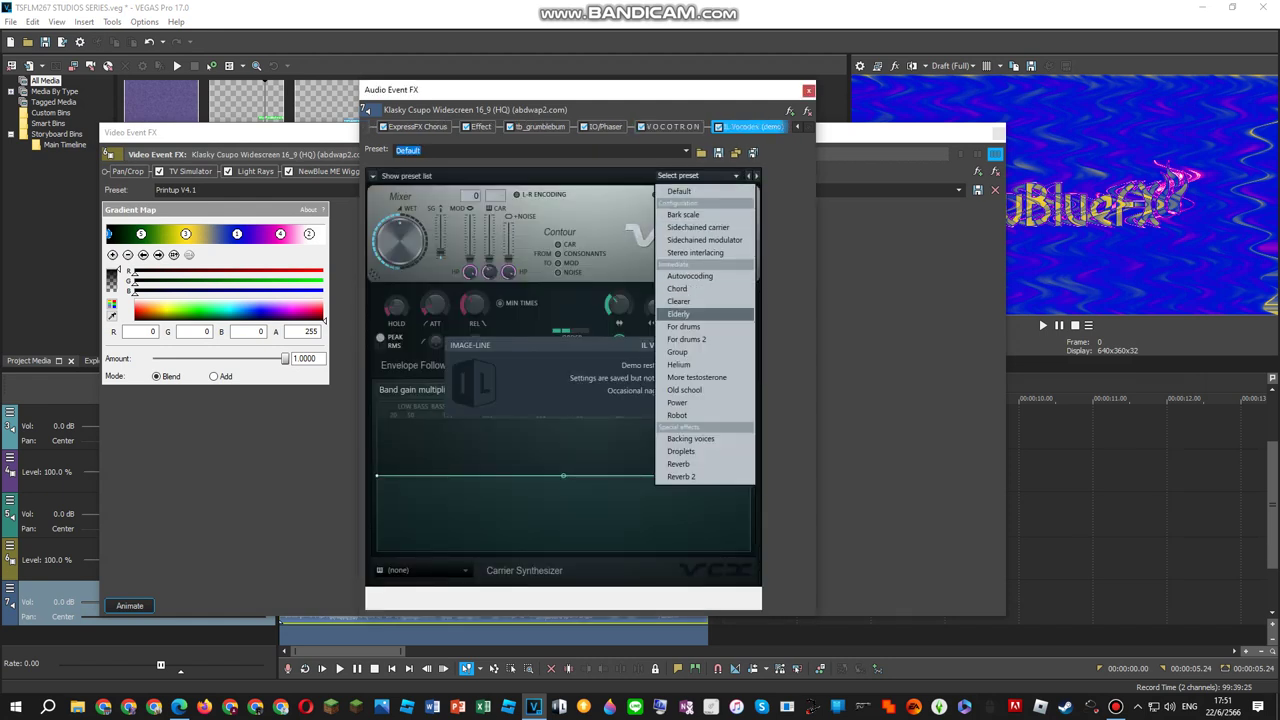
left_click(679, 301)
left_click(677, 175)
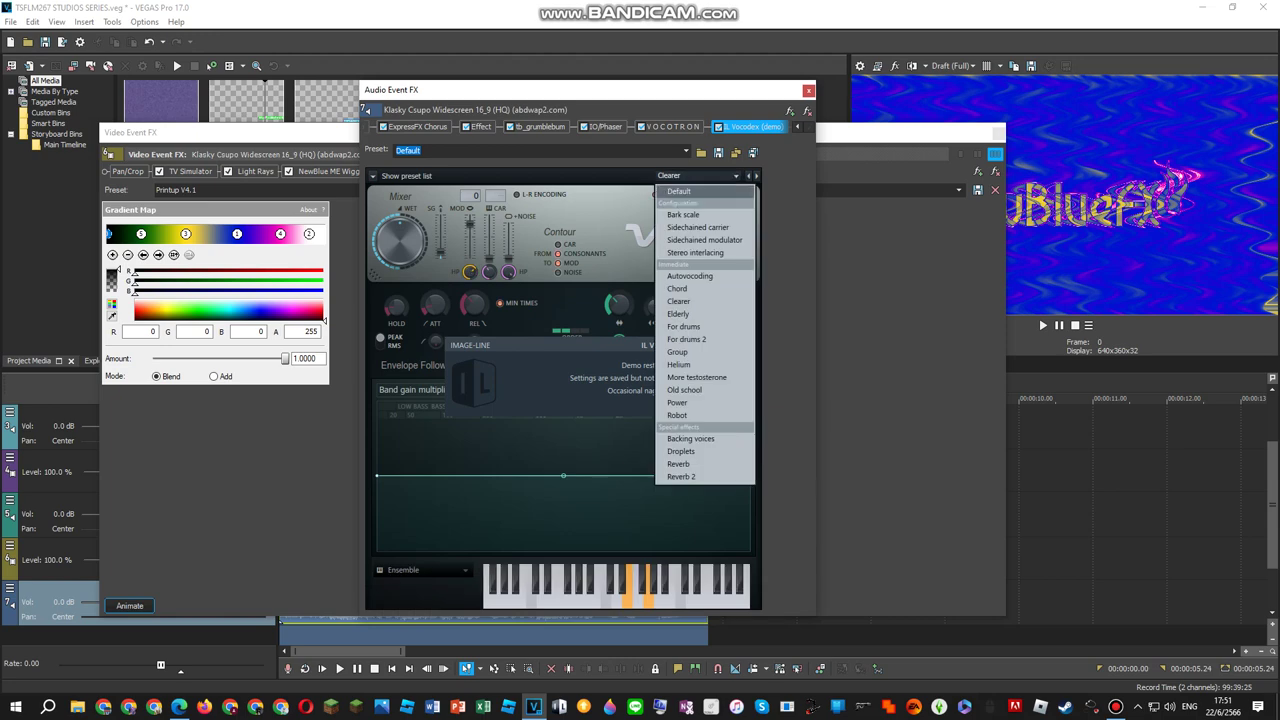
left_click(690, 287)
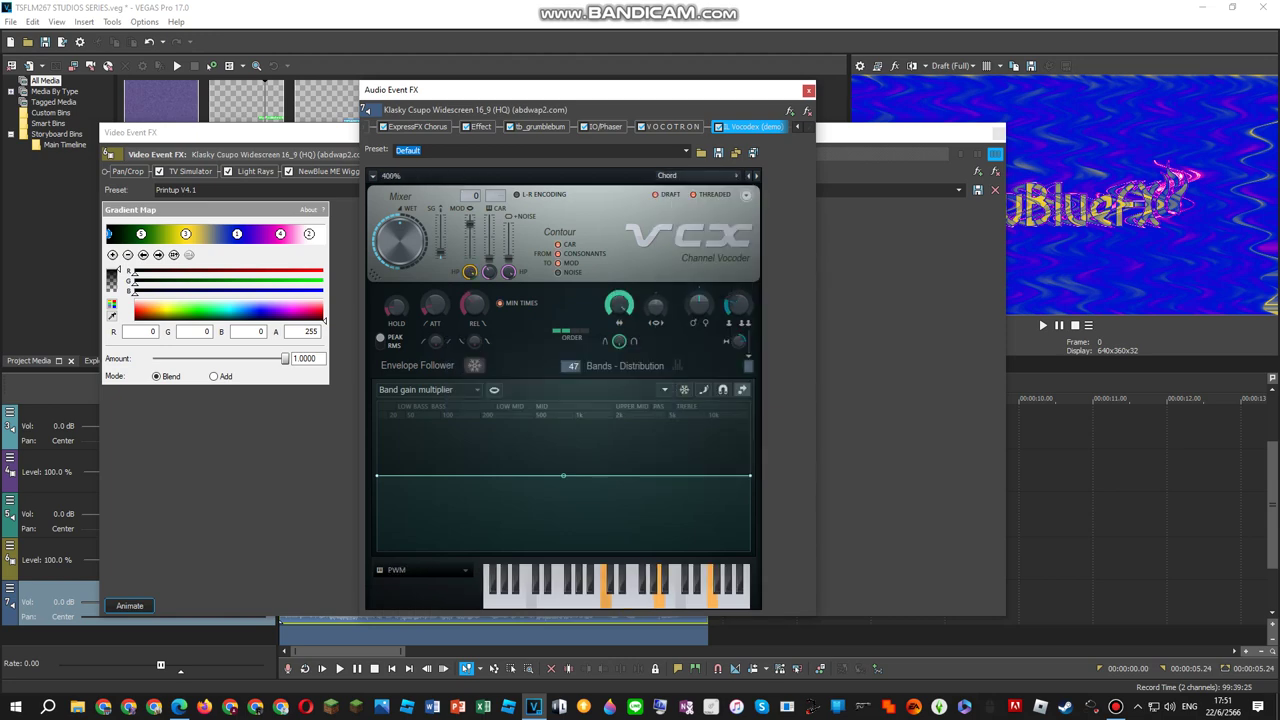
left_click(420, 570)
left_click(433, 634)
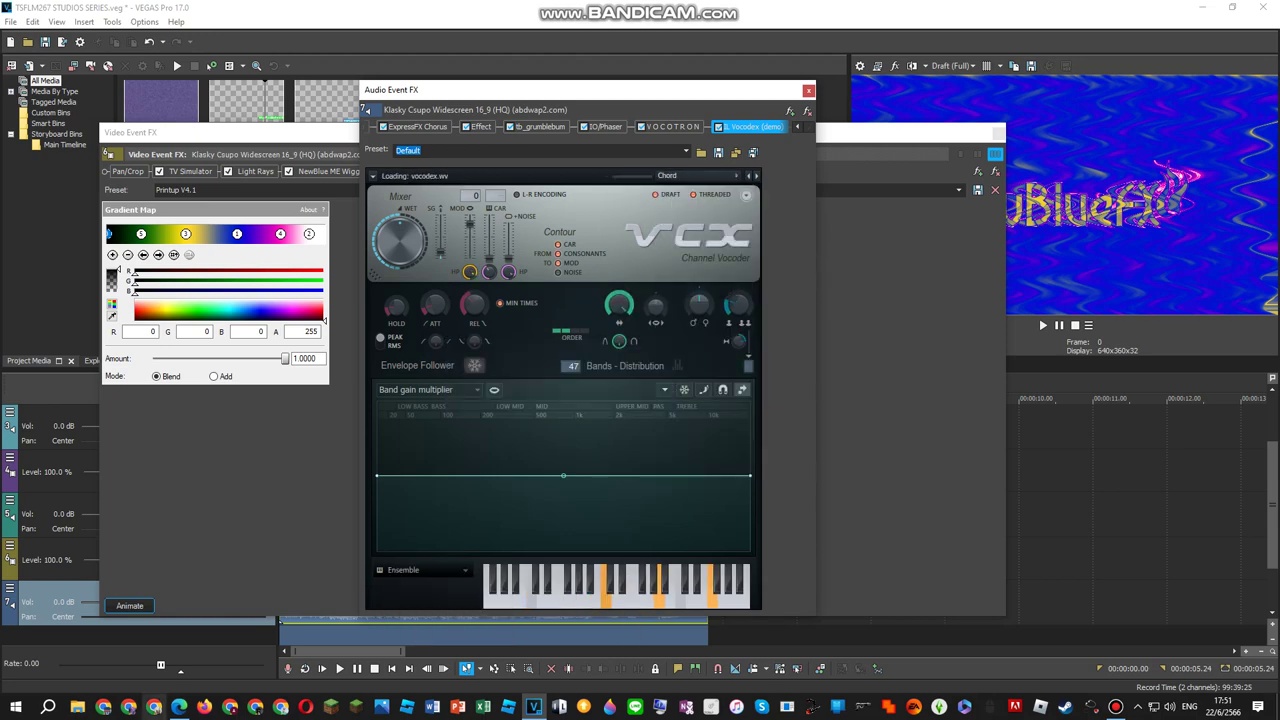
Switch to Edge to check the Vocodex keyboard in the Stereoup V16 tutorial video, and return to VEGAS Pro.
left_click(179, 707)
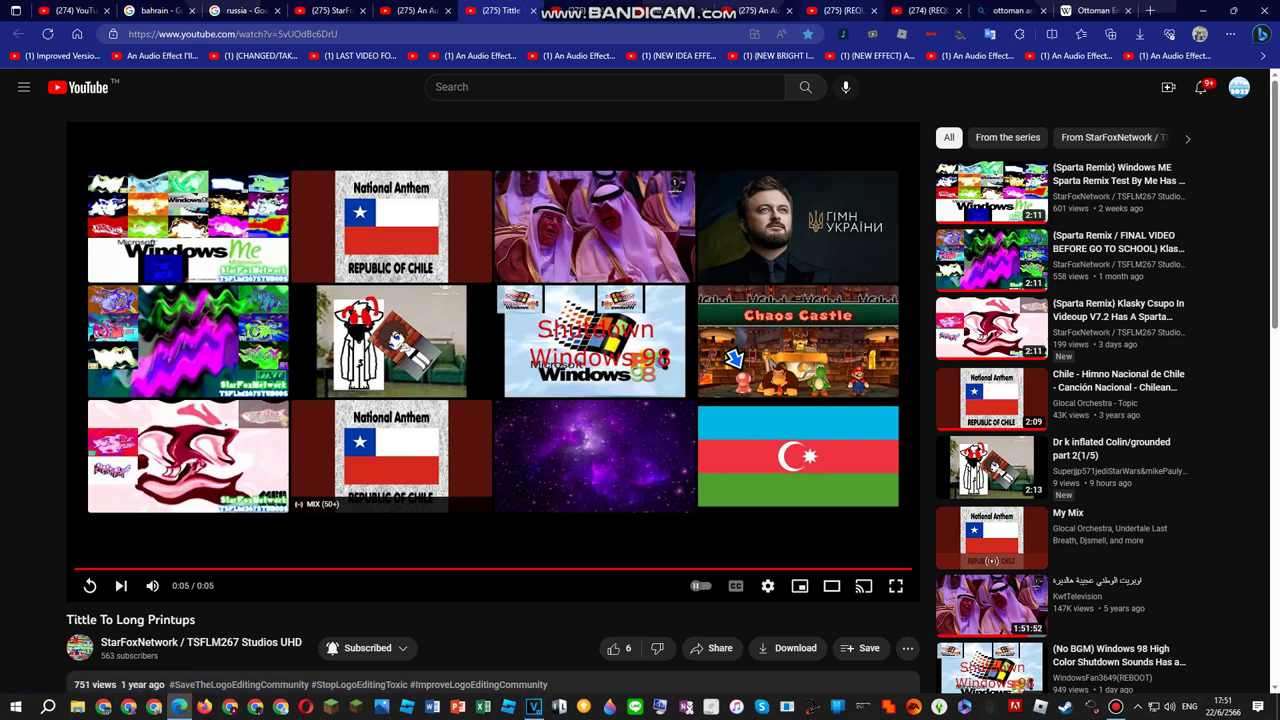
left_click(920, 11)
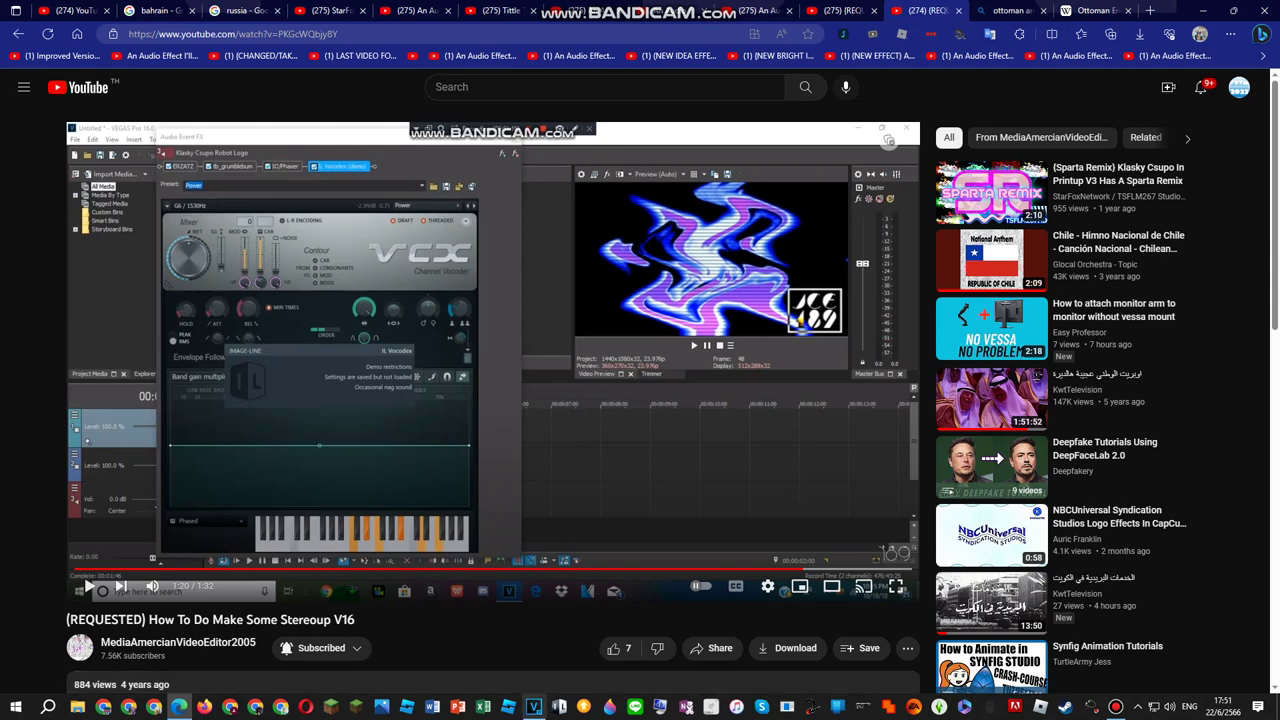
left_click(534, 706)
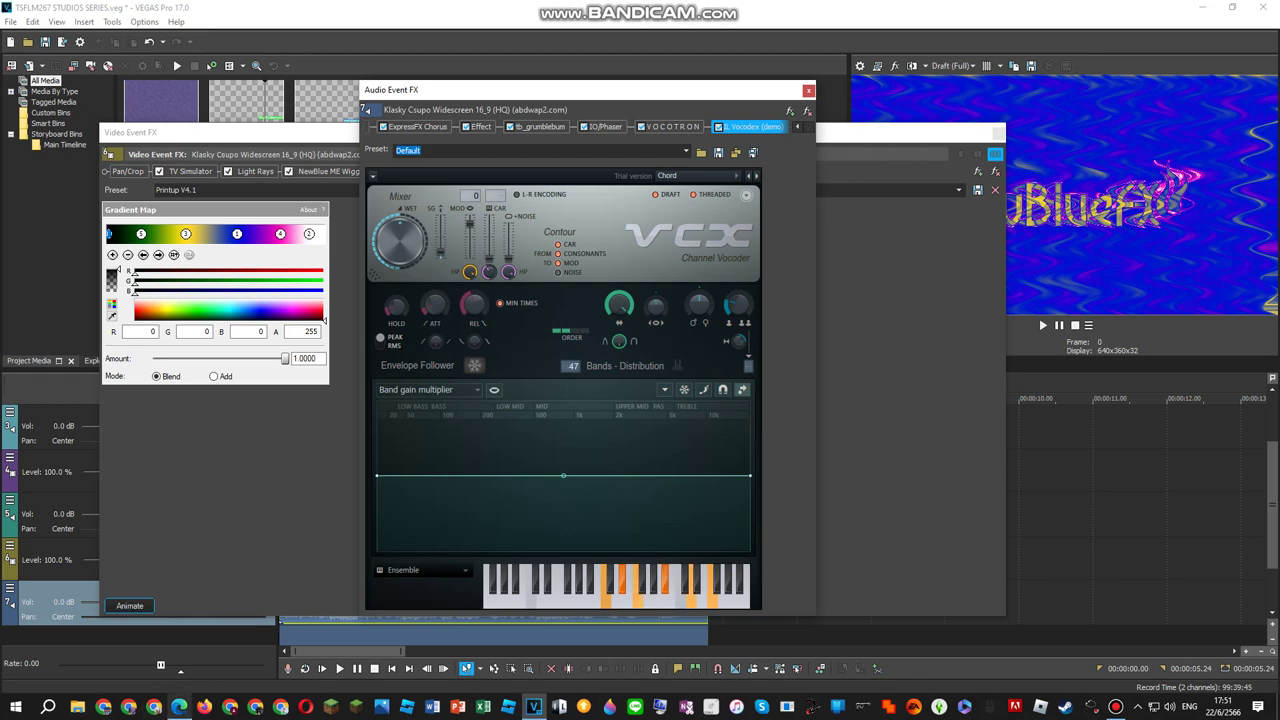
mouse_move(179, 707)
left_click(180, 650)
key("alt+Tab")
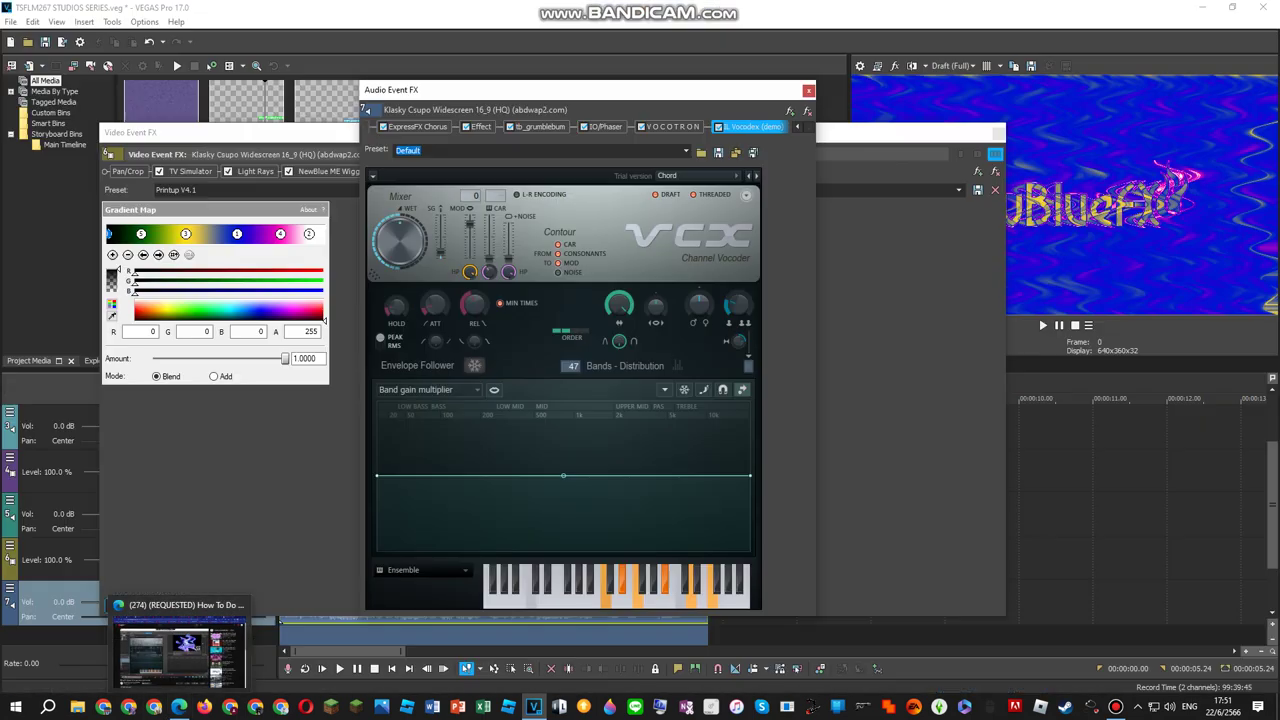
Examine the settings of each video event effect from TV Simulator through Gradient Map.
left_click(230, 132)
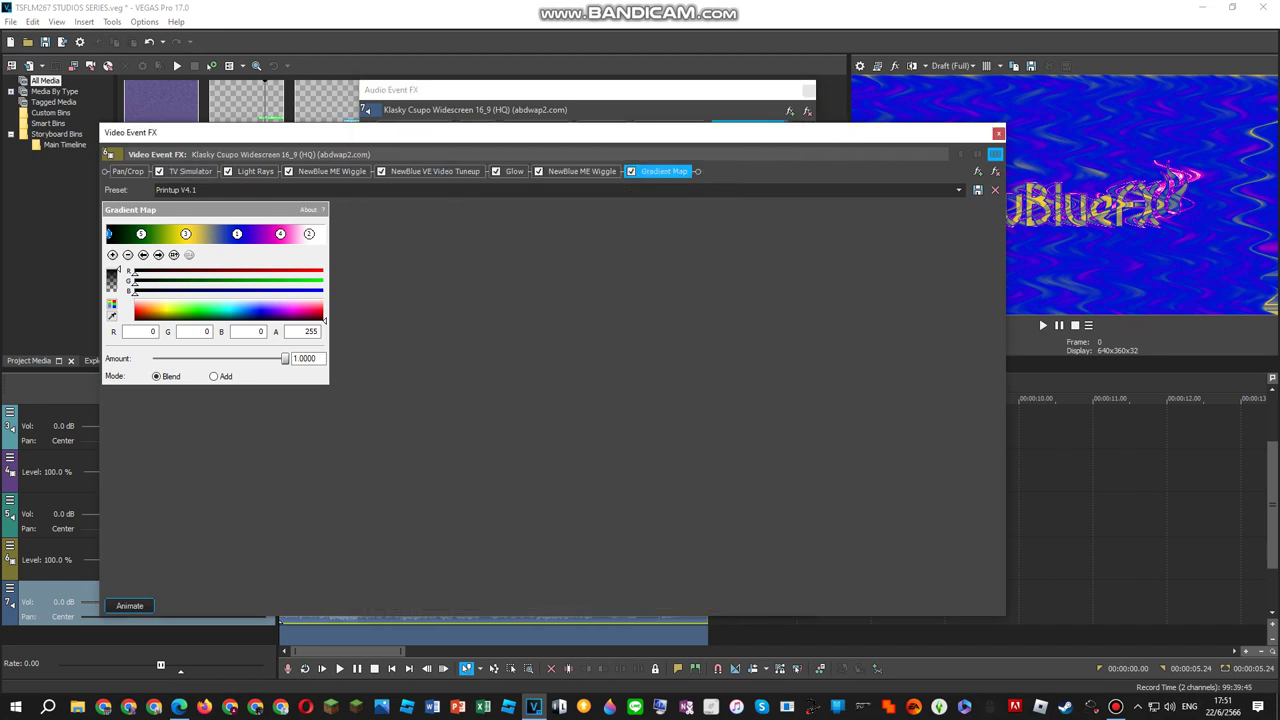
left_click(190, 171)
left_click(255, 171)
left_click(330, 171)
left_click(435, 171)
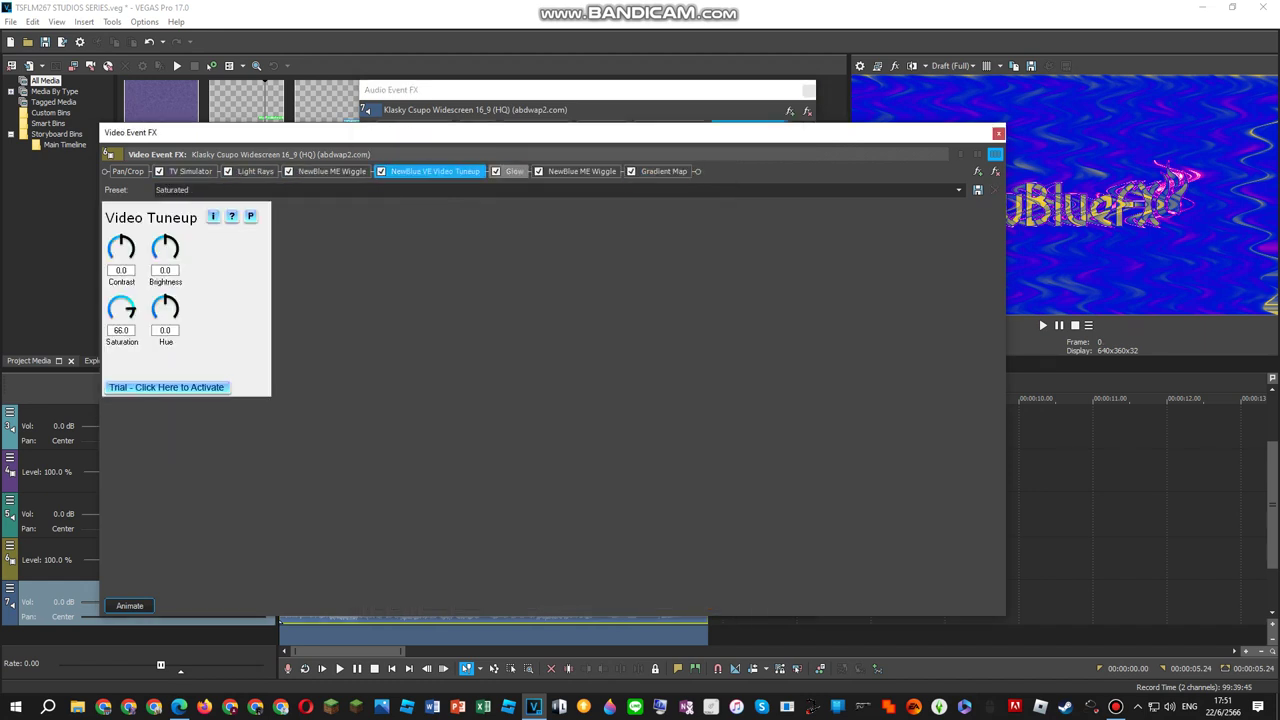
left_click(514, 171)
left_click(582, 171)
left_click(663, 171)
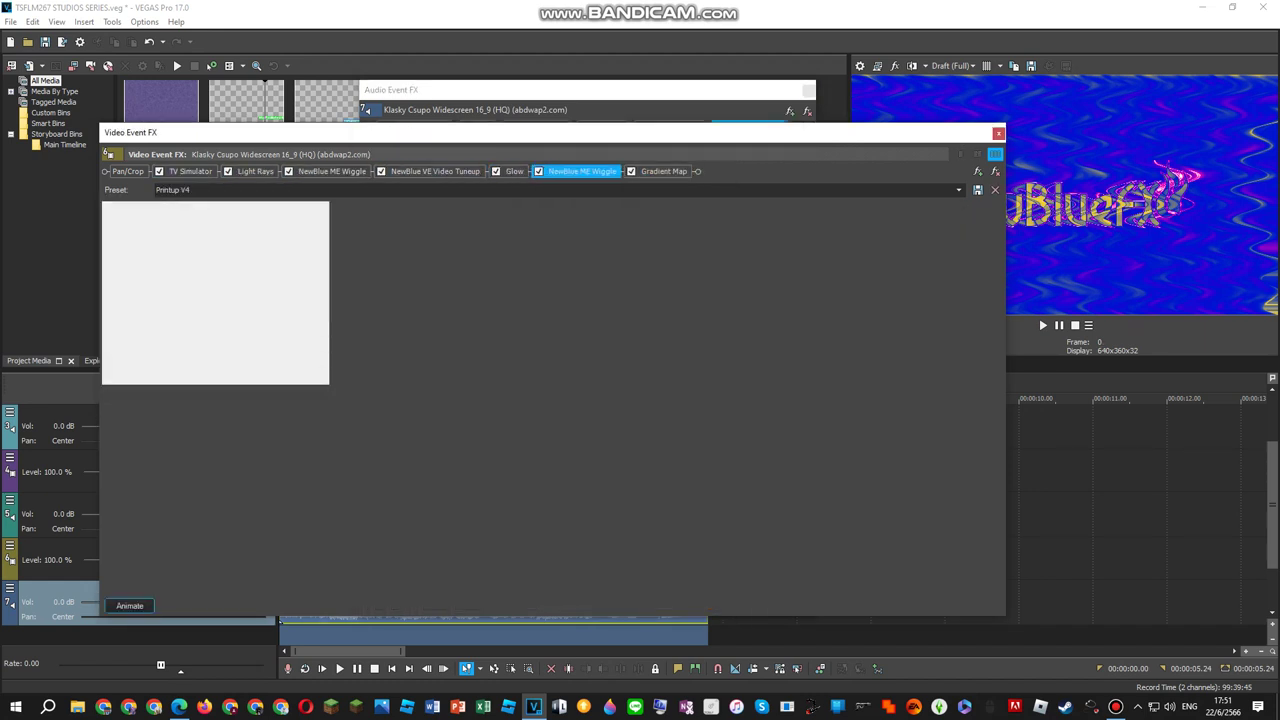
left_click(588, 90)
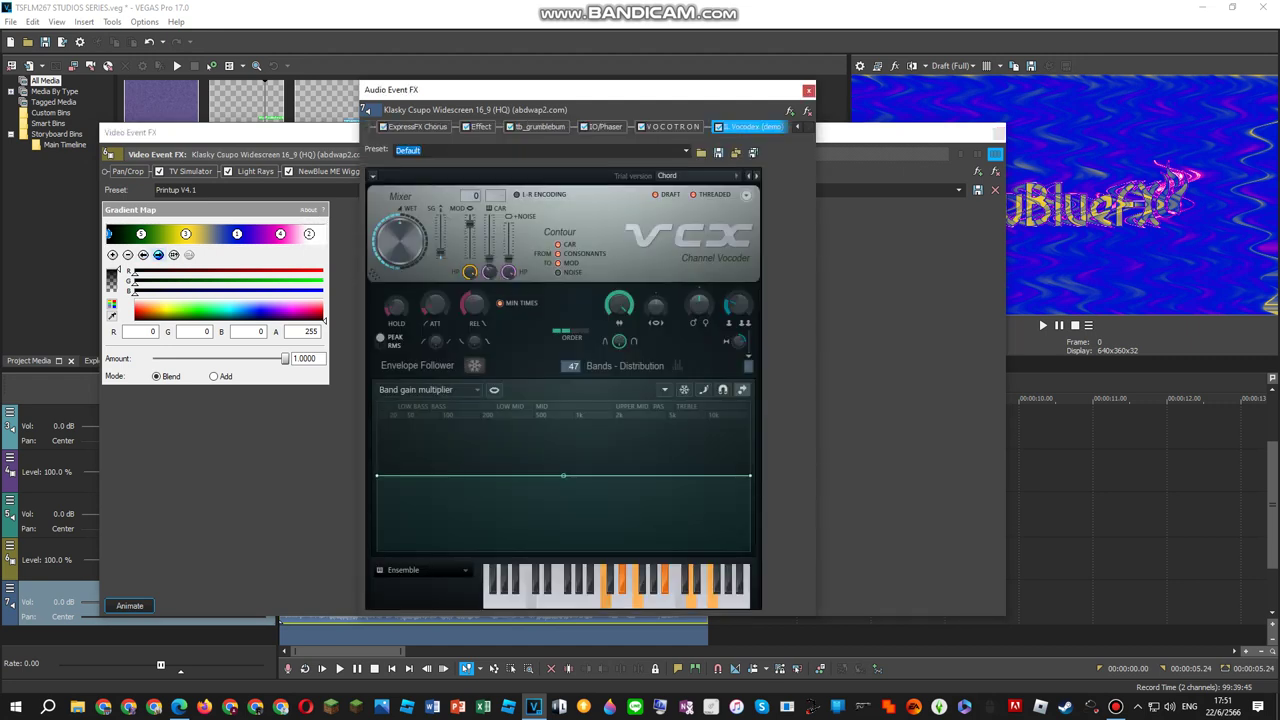
Step through the color points of the Gradient Map to show each one's RGB values.
left_click(158, 255)
left_click(158, 255)
left_click(158, 255)
left_click(158, 255)
left_click(158, 255)
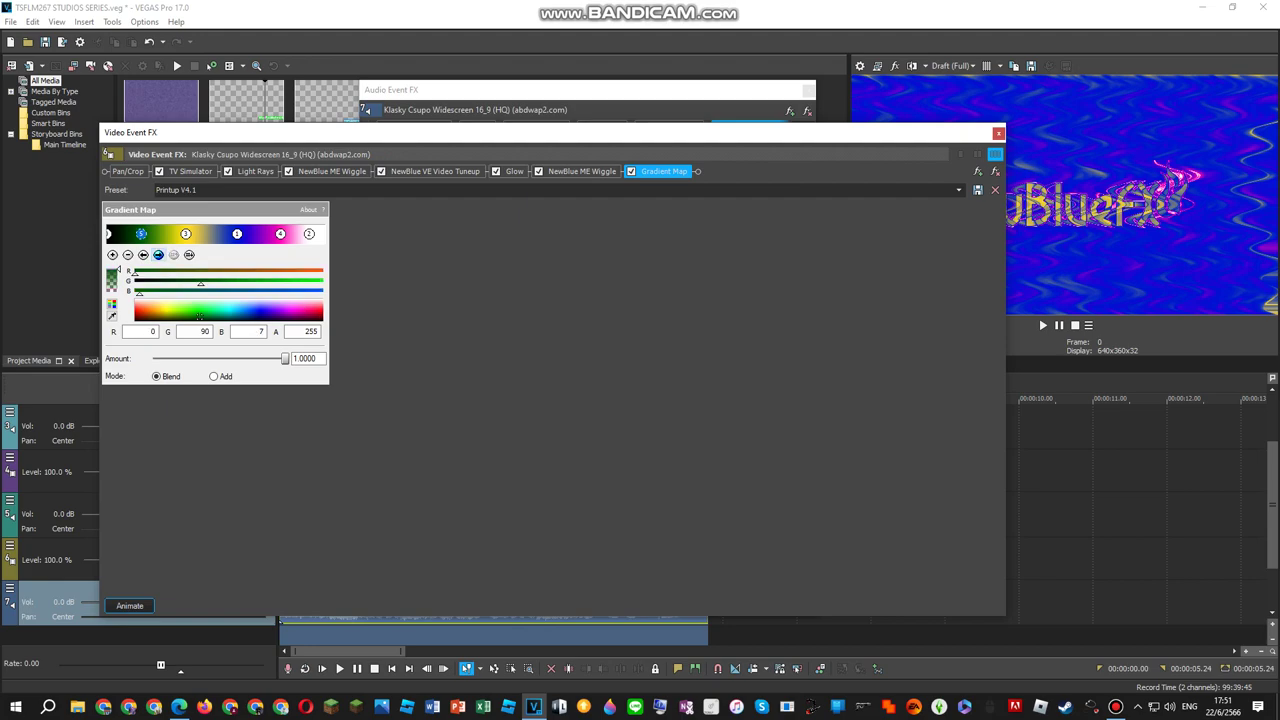
left_click(158, 255)
left_click(588, 90)
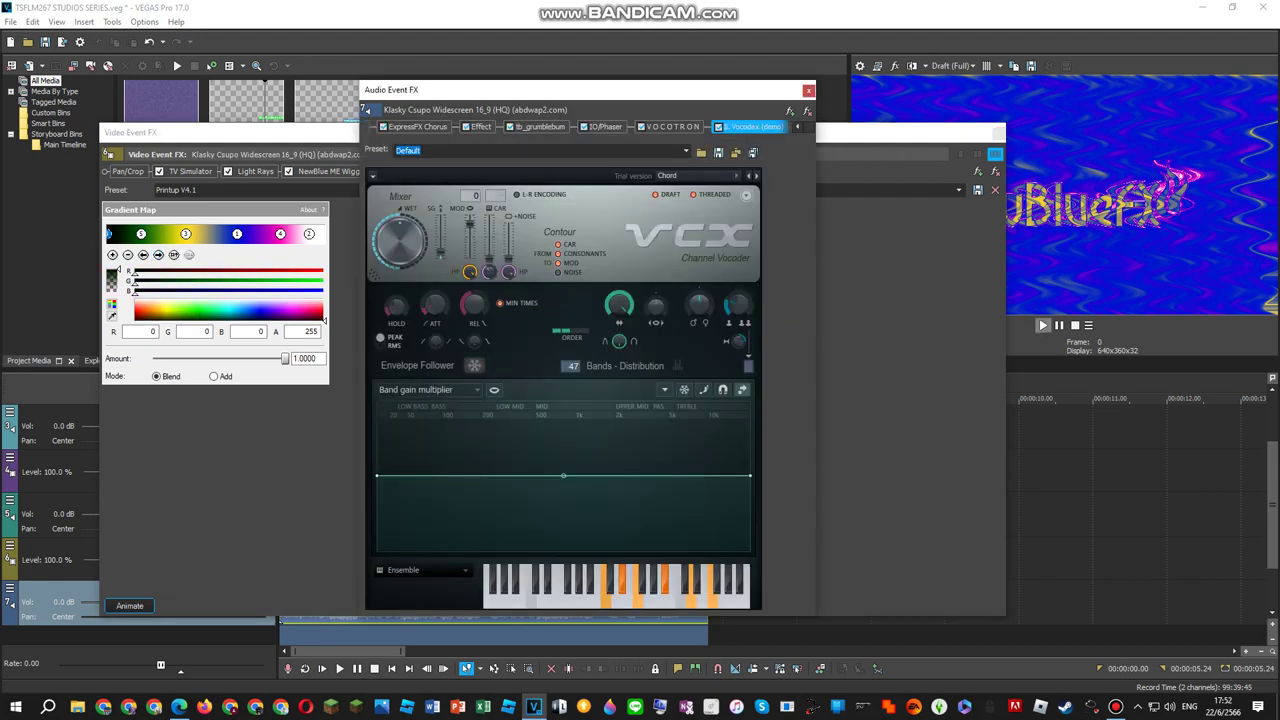
Play the project preview with the video effects window moved clear of it, and stop playback.
left_click(1043, 325)
left_click_drag(892, 135, 821, 152)
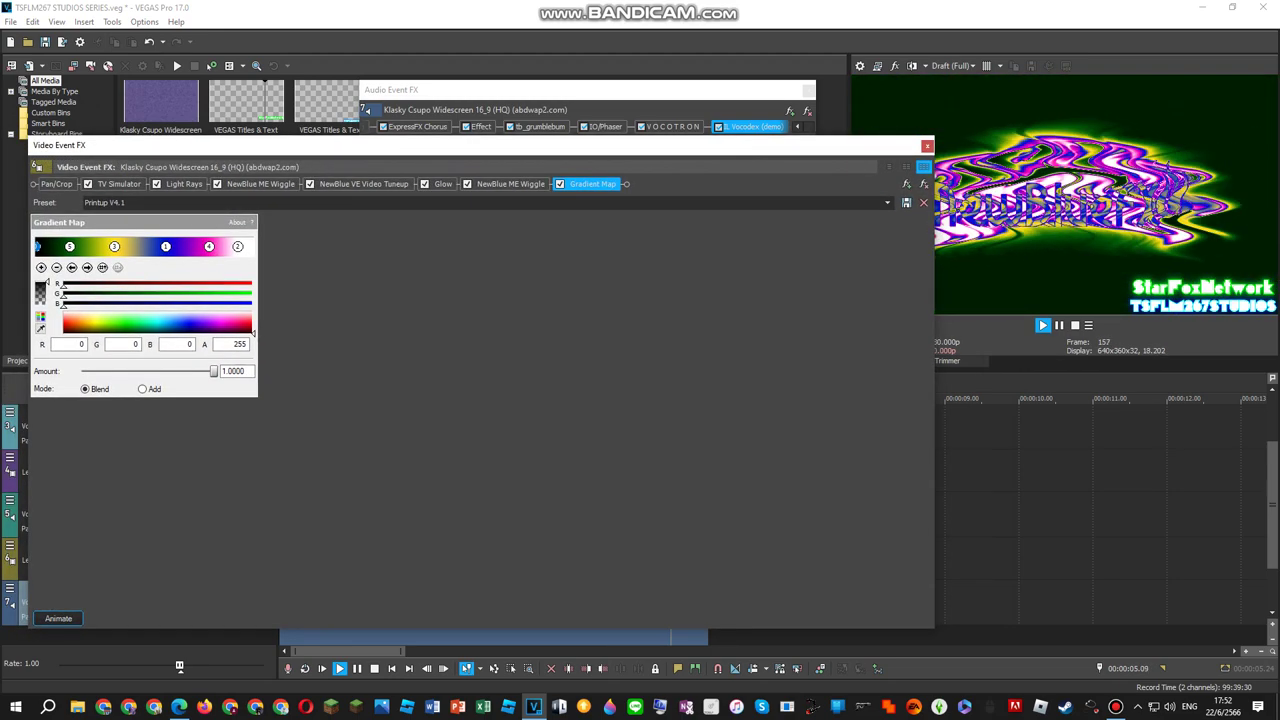
key("space")
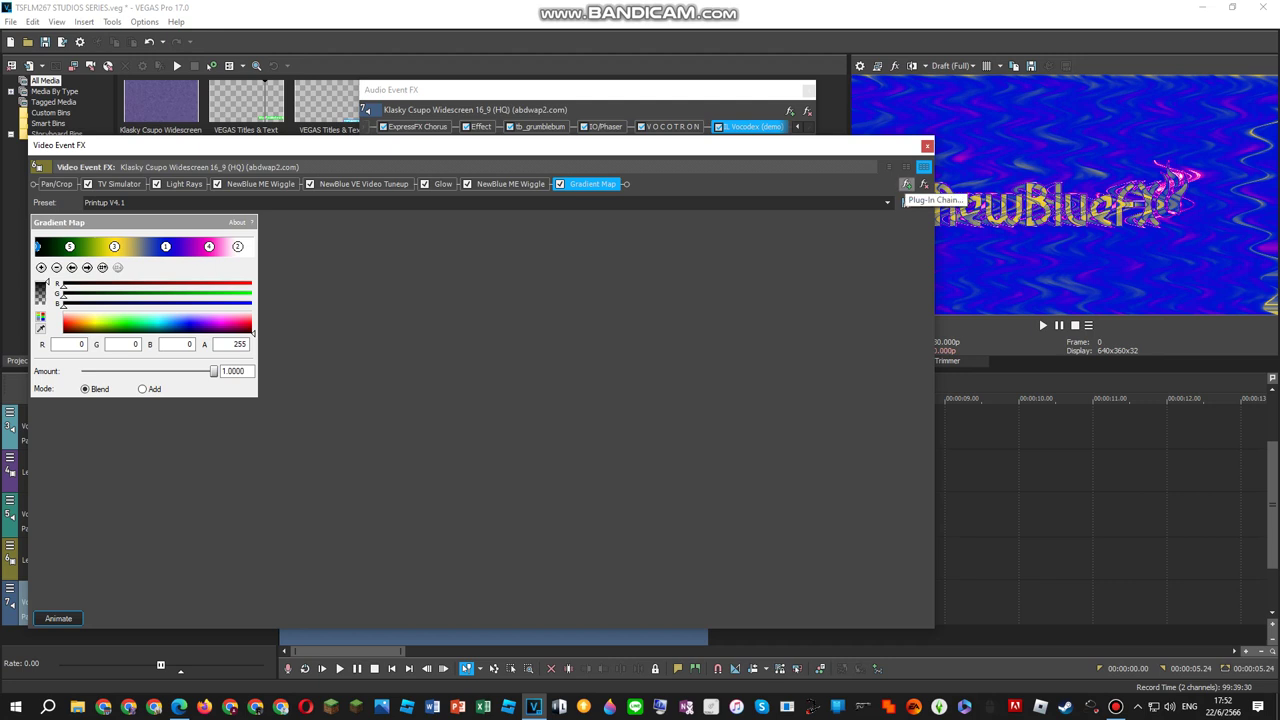
Replace the video event's effect chain with the Printup V4.2 filter package.
left_click(510, 184)
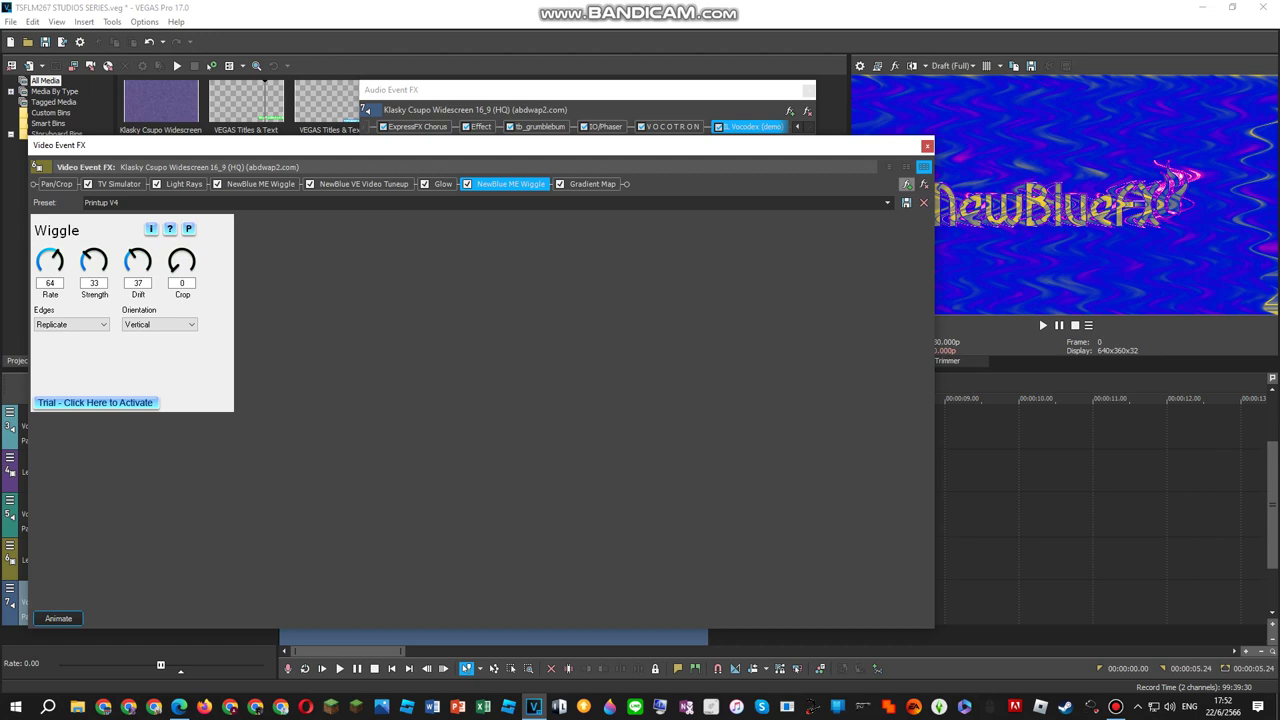
left_click(907, 184)
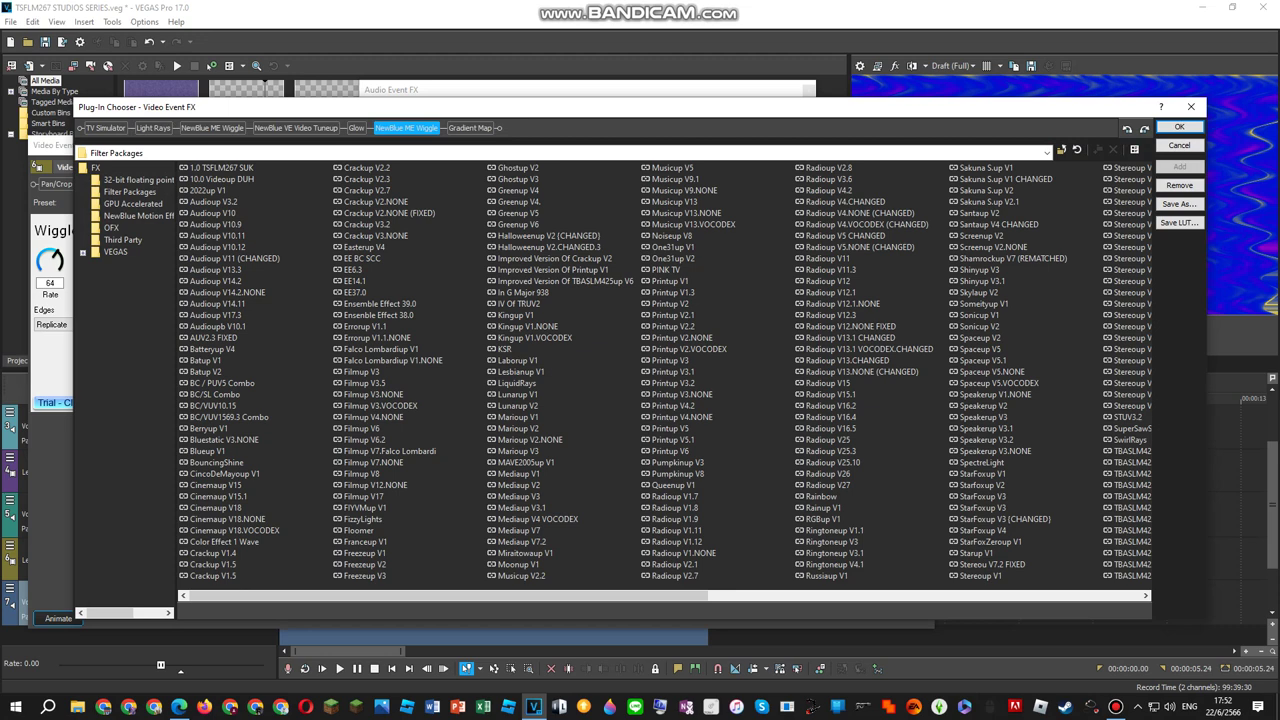
double_click(673, 406)
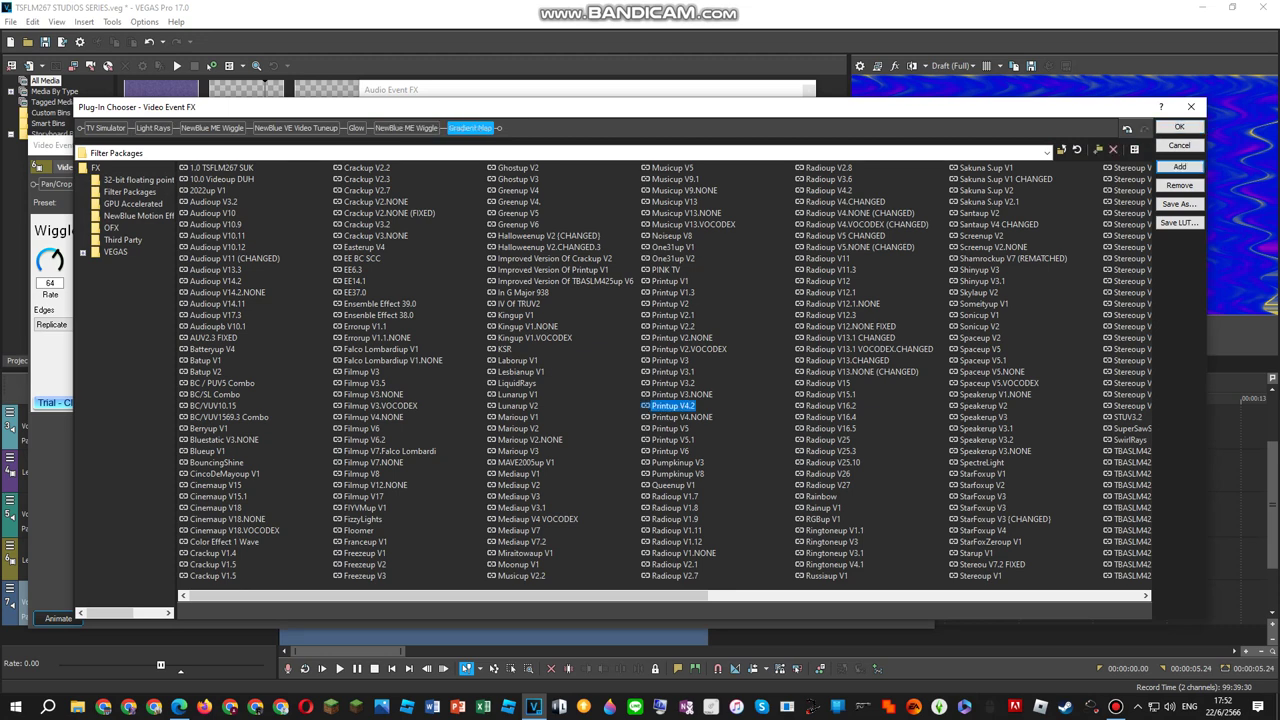
left_click(1180, 127)
left_click(600, 90)
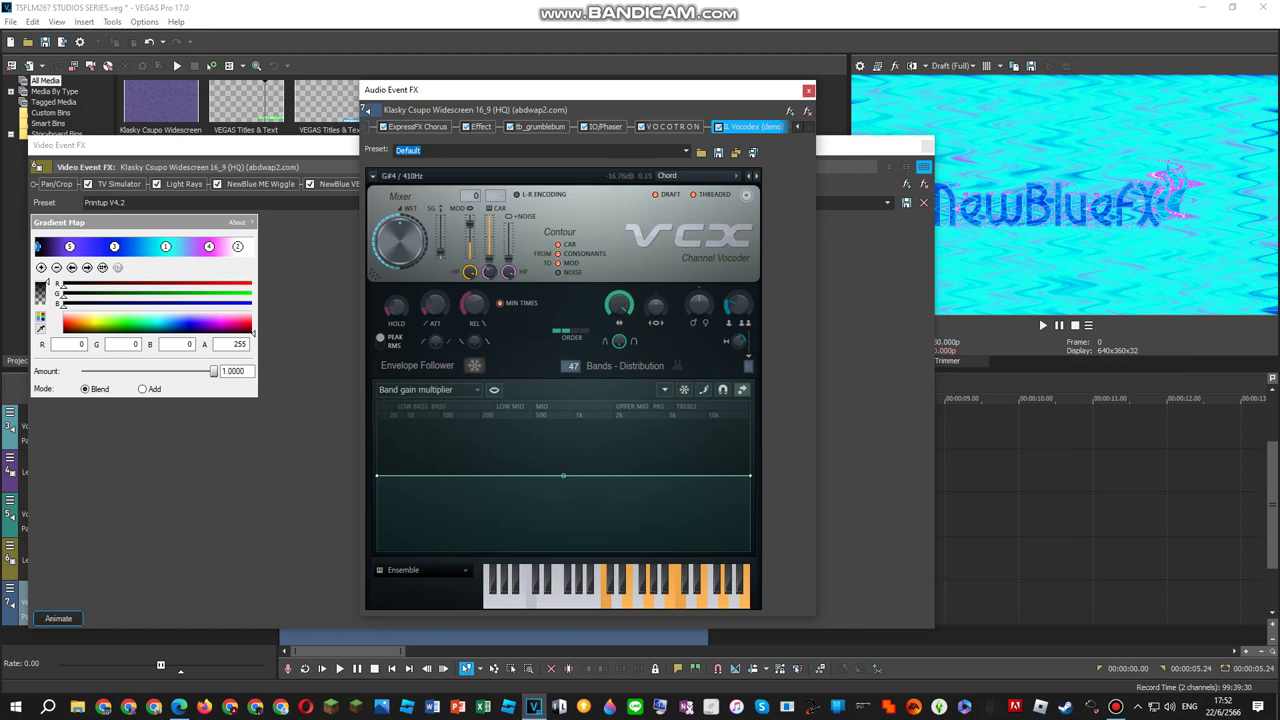
Change the video event's Gradient Map preset to Printup V4.5.
left_click(200, 146)
left_click(887, 202)
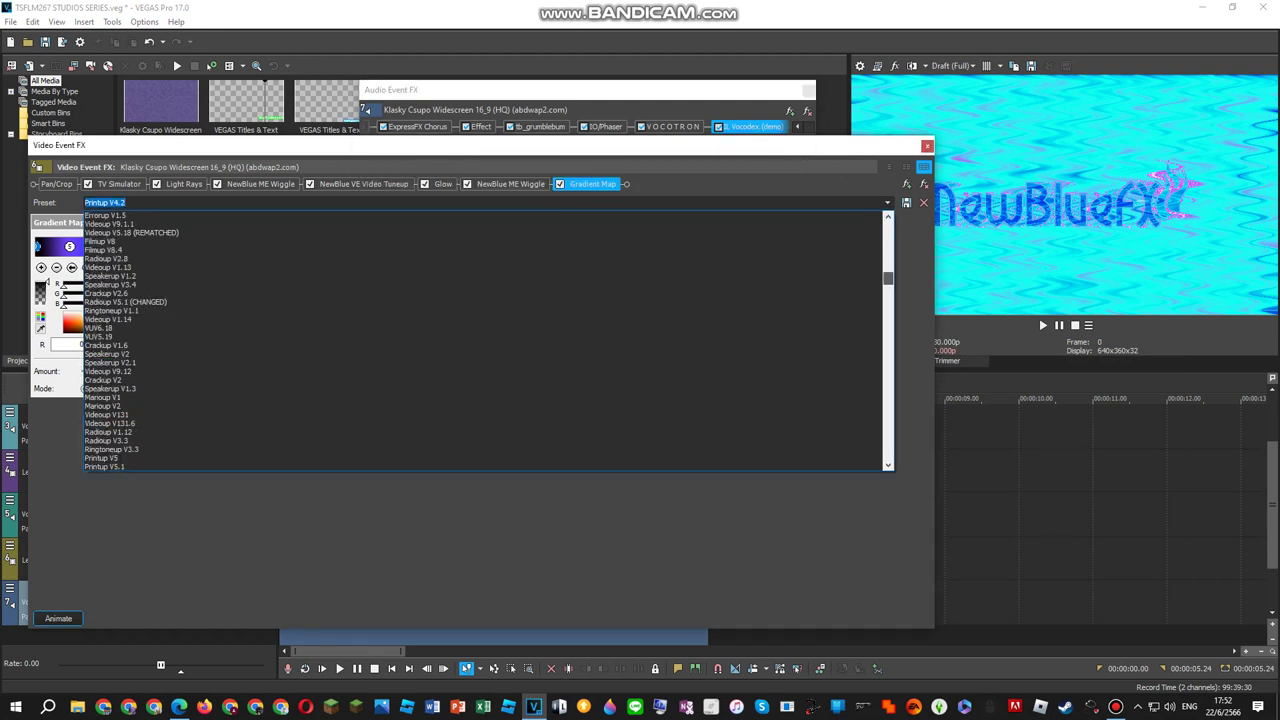
scroll(485, 340, "down", 10)
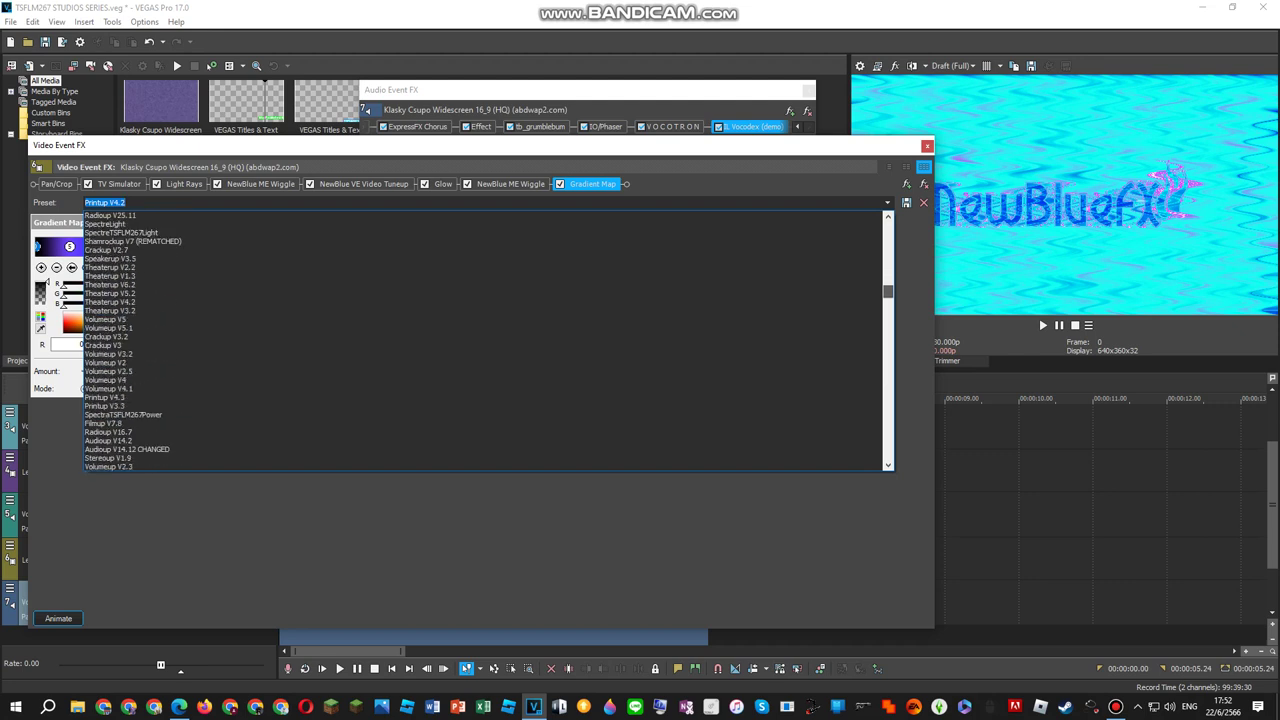
scroll(485, 340, "down", 5)
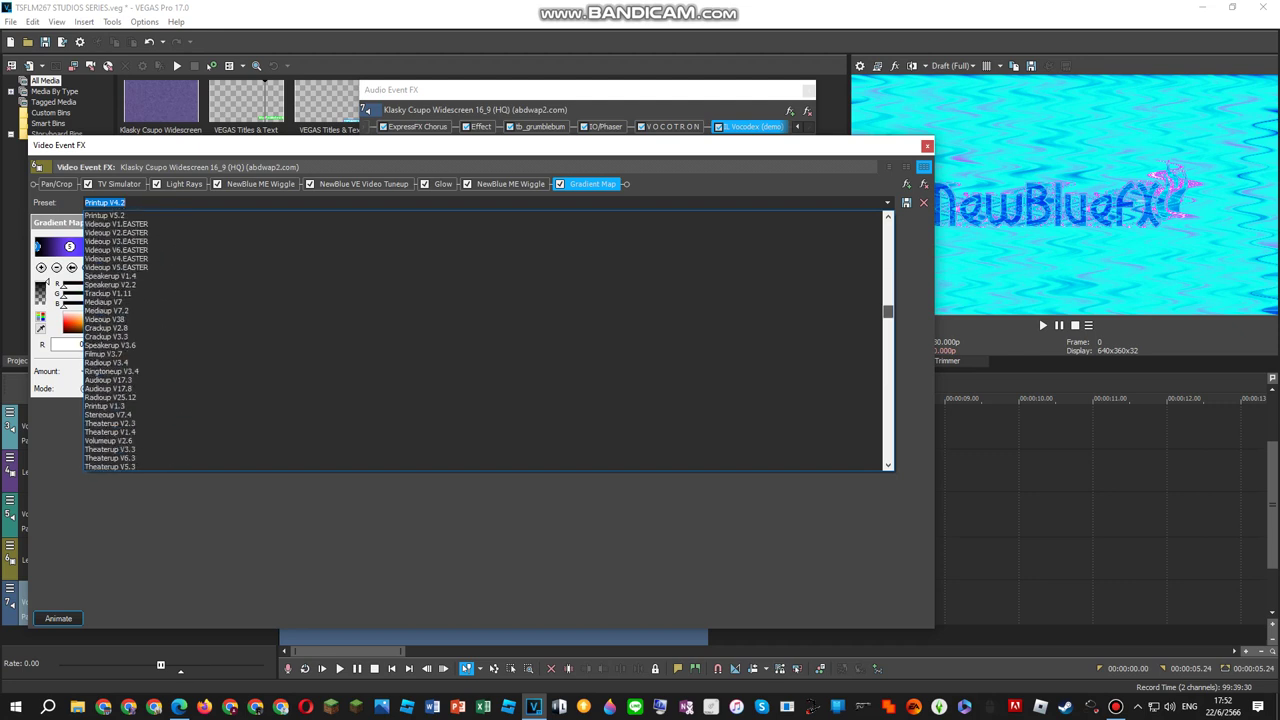
scroll(485, 340, "down", 5)
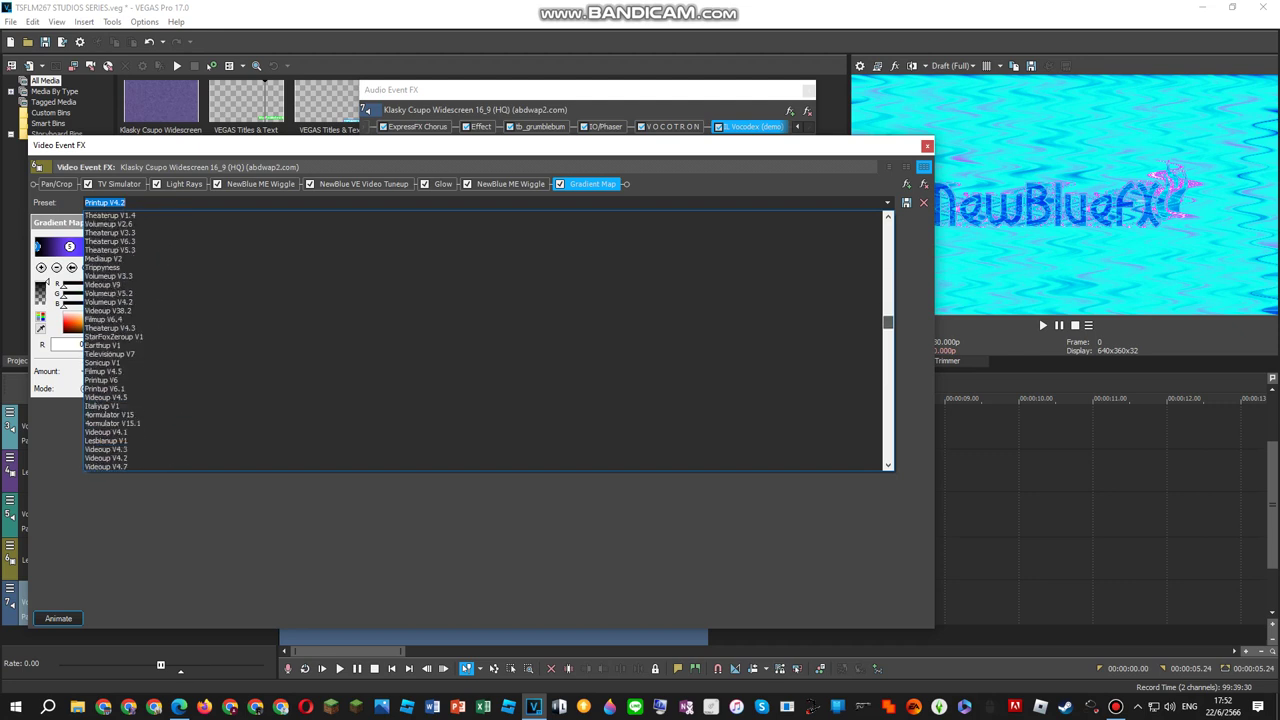
scroll(485, 340, "down", 5)
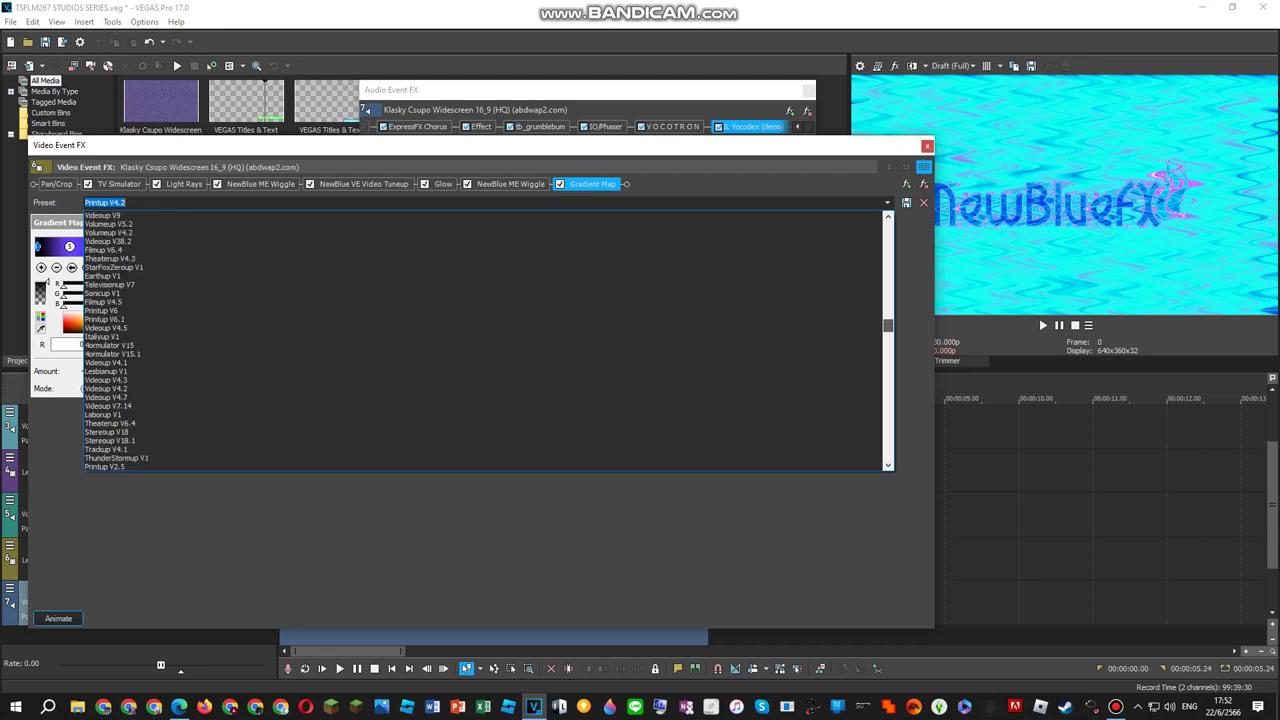
scroll(485, 340, "down", 4)
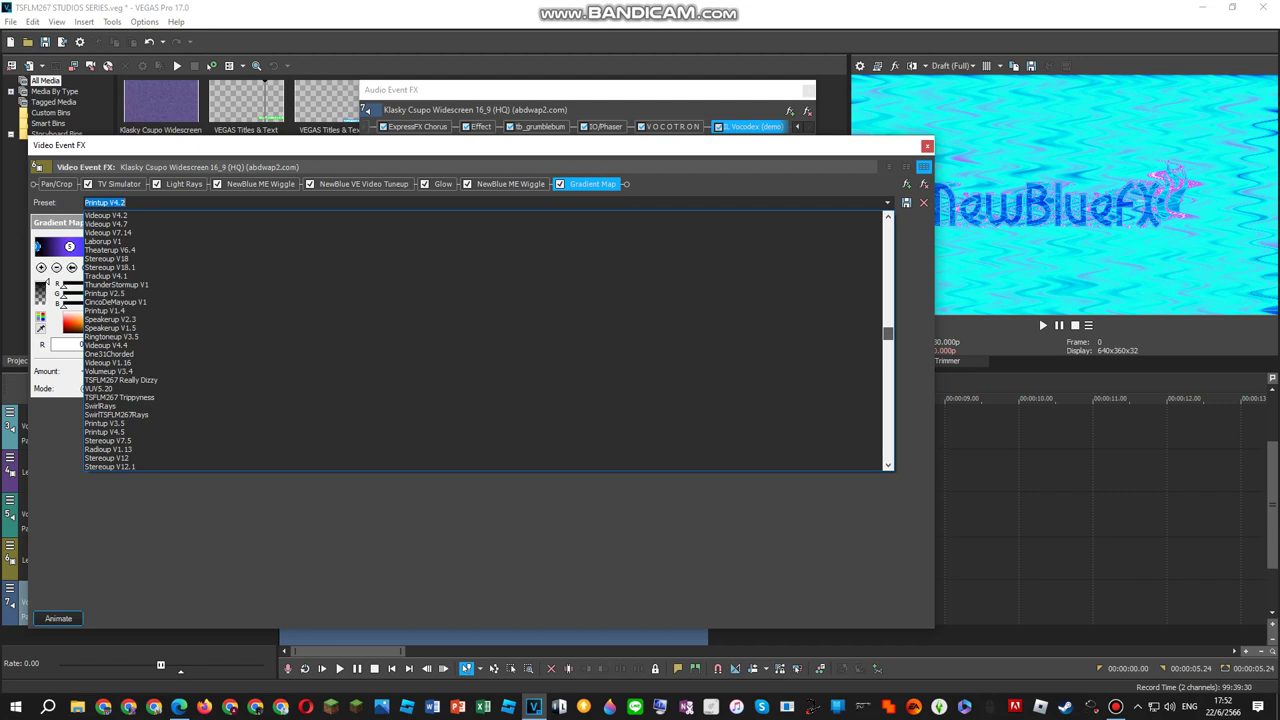
scroll(485, 340, "down", 1)
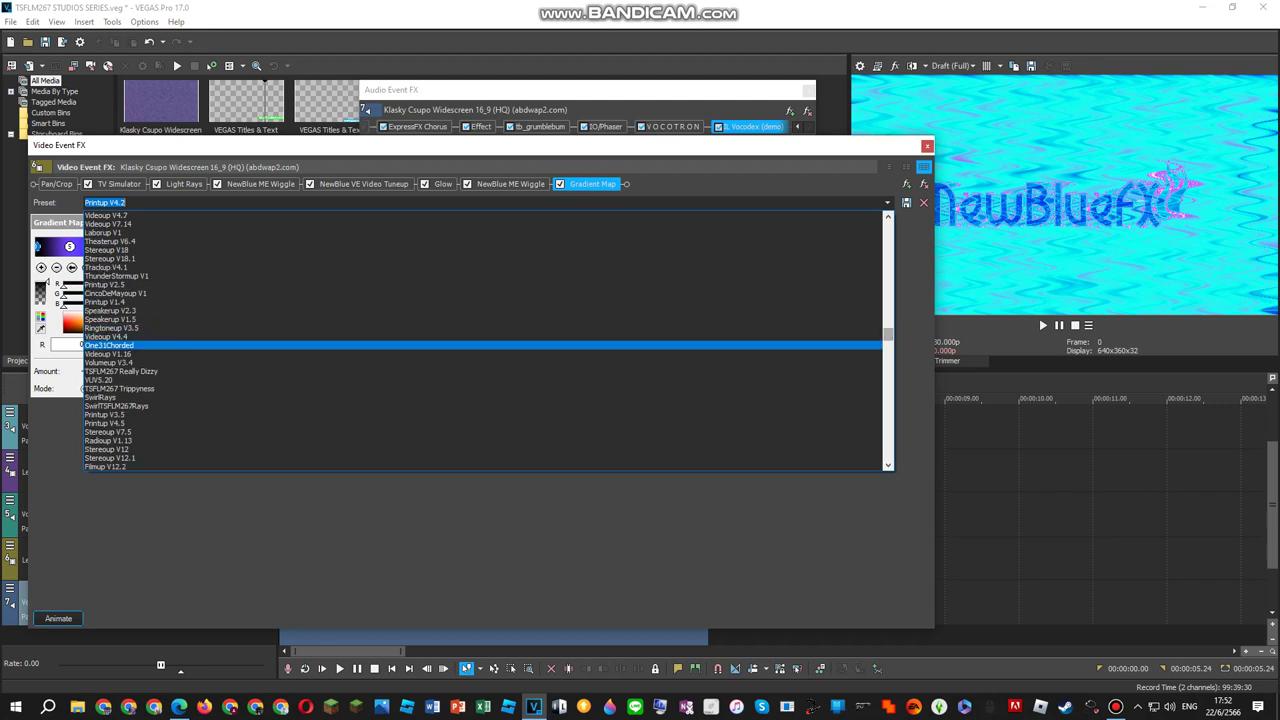
left_click(485, 423)
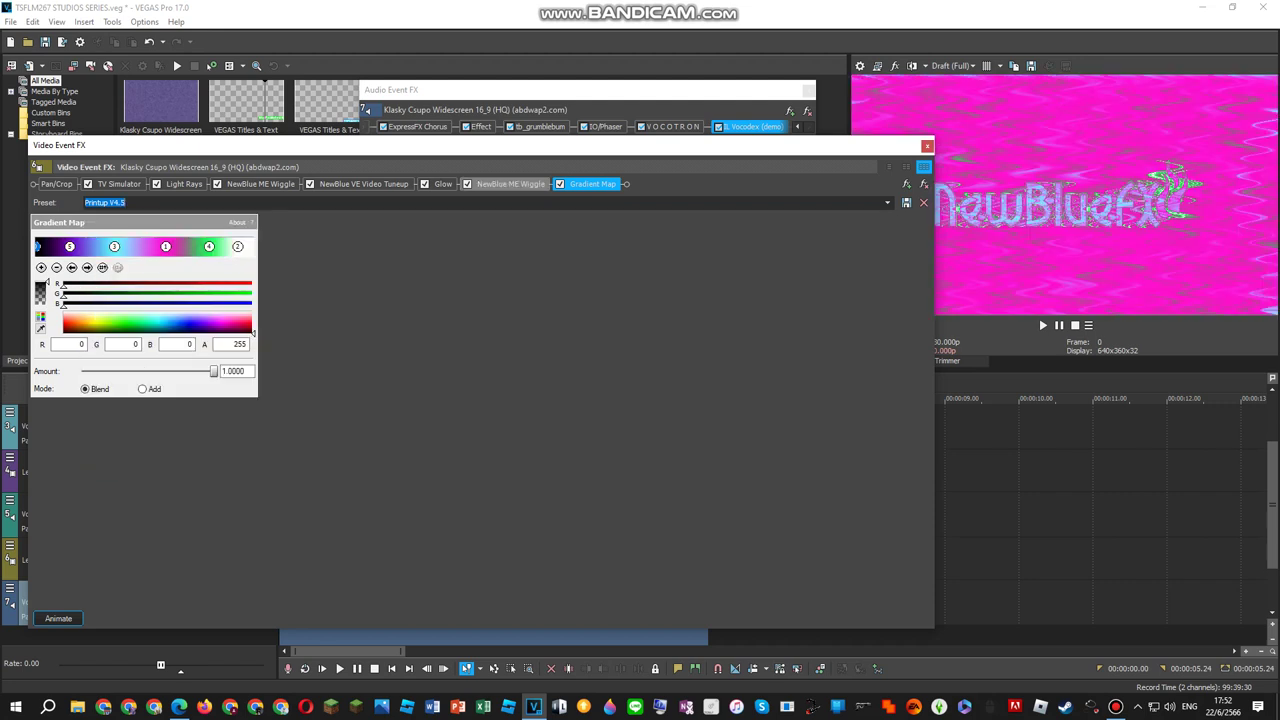
Look through the presets of the second NewBlue ME Wiggle effect and return to the Gradient Map settings.
left_click(511, 184)
left_click(887, 203)
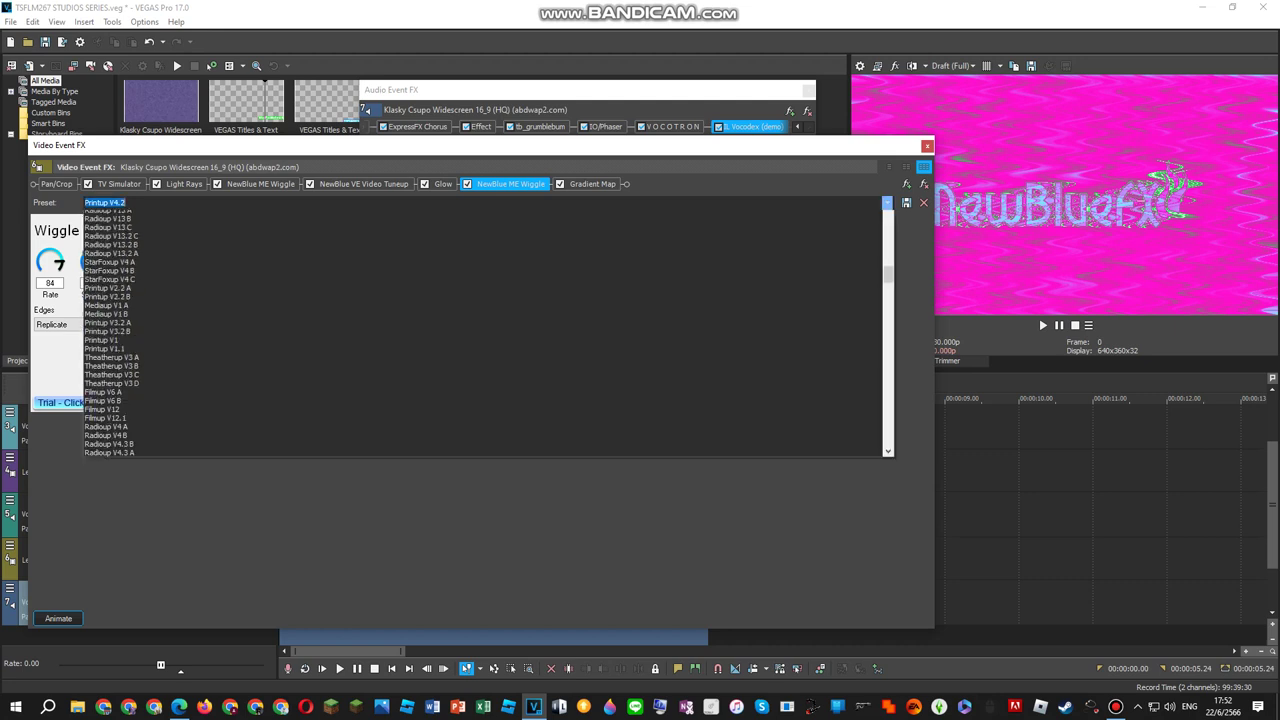
scroll(840, 241, "up", 3)
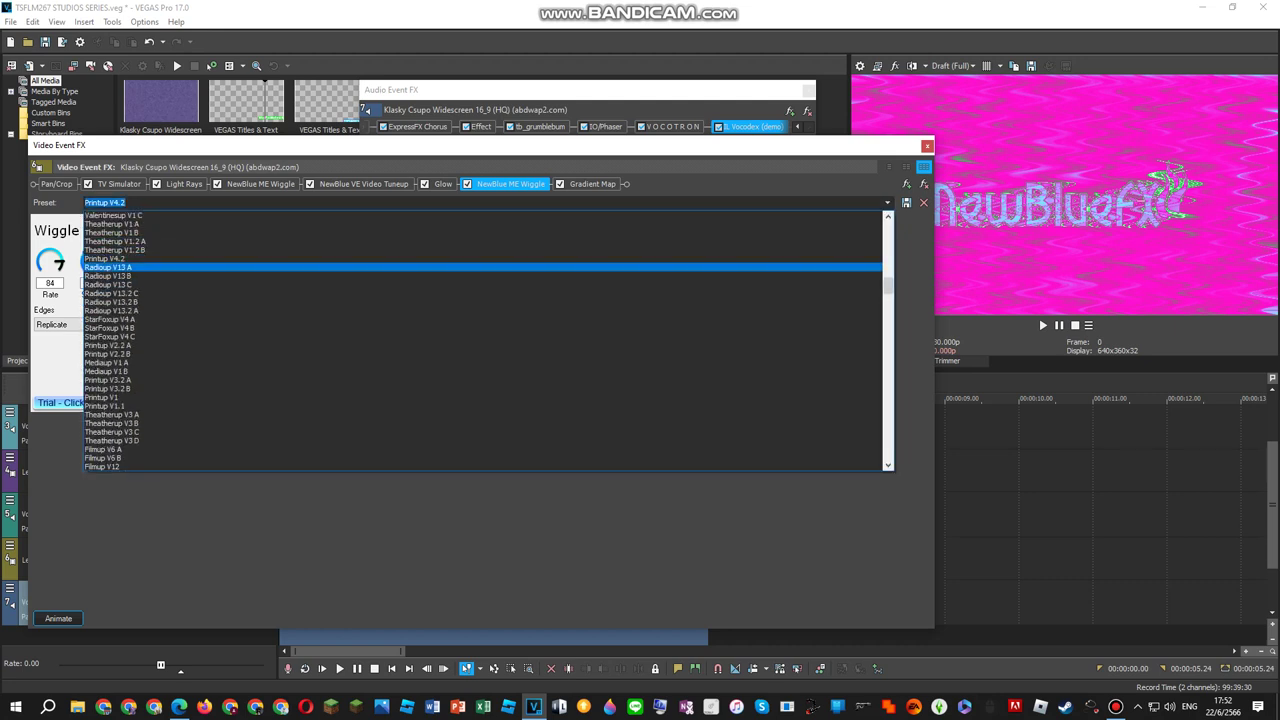
scroll(489, 340, "up", 6)
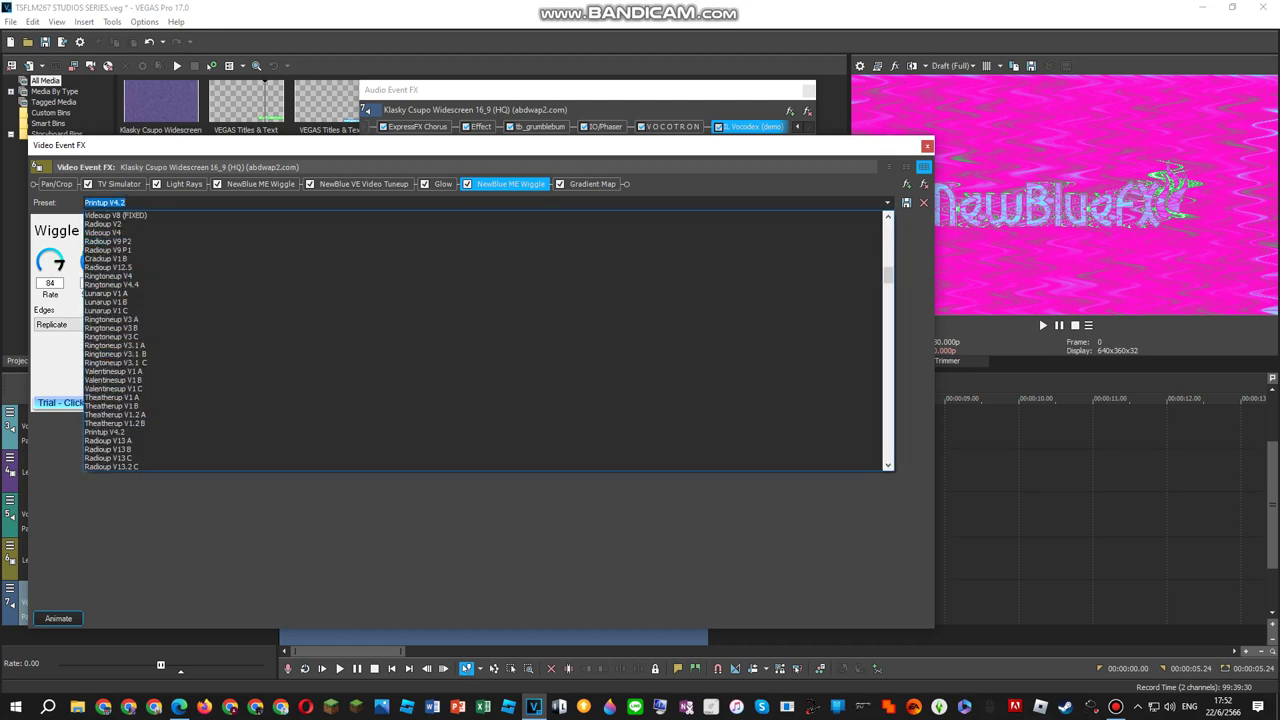
left_click(592, 184)
left_click(592, 184)
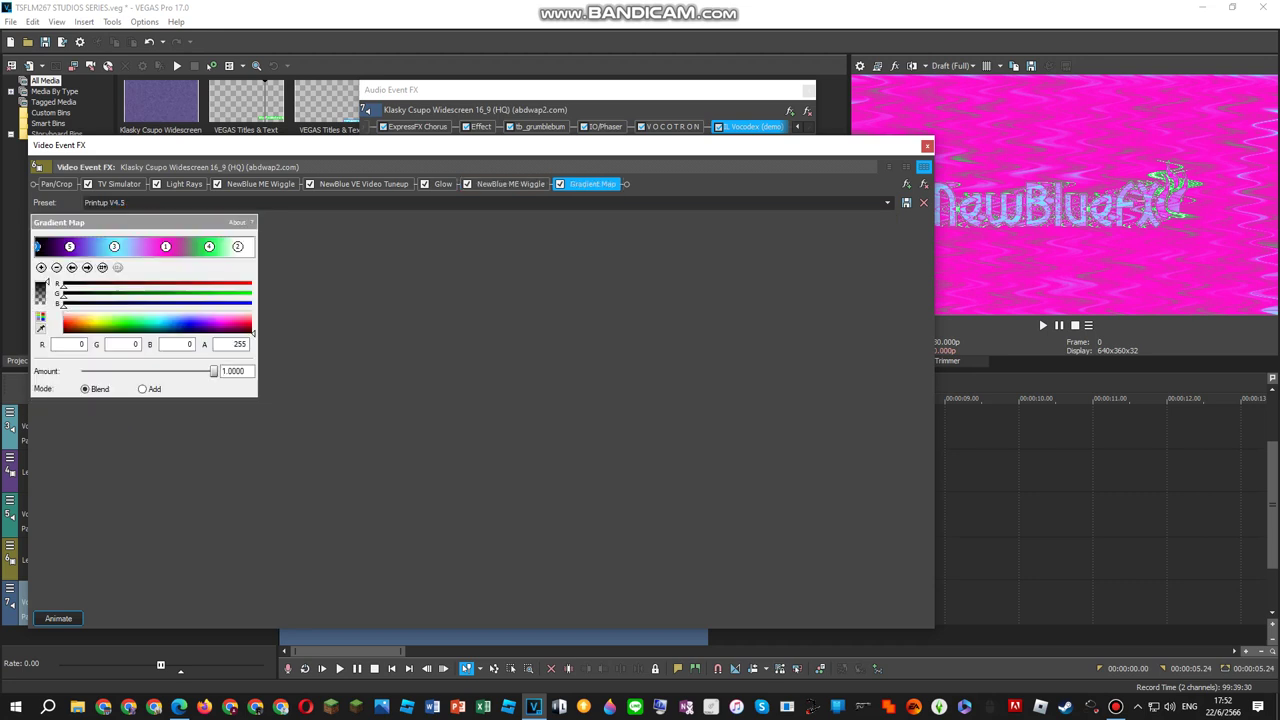
Change the video event's Gradient Map preset to Printup V4.6.
left_click(887, 202)
scroll(489, 310, "down", 2)
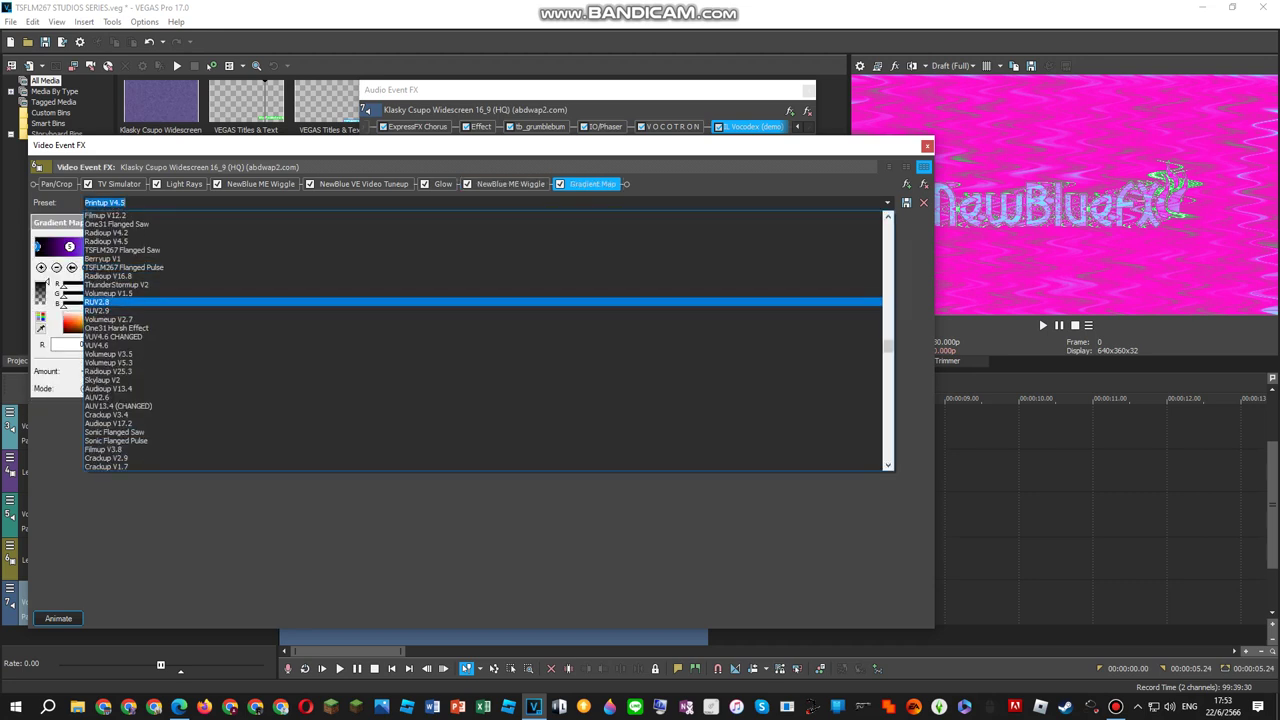
scroll(489, 302, "down", 2)
scroll(489, 340, "down", 2)
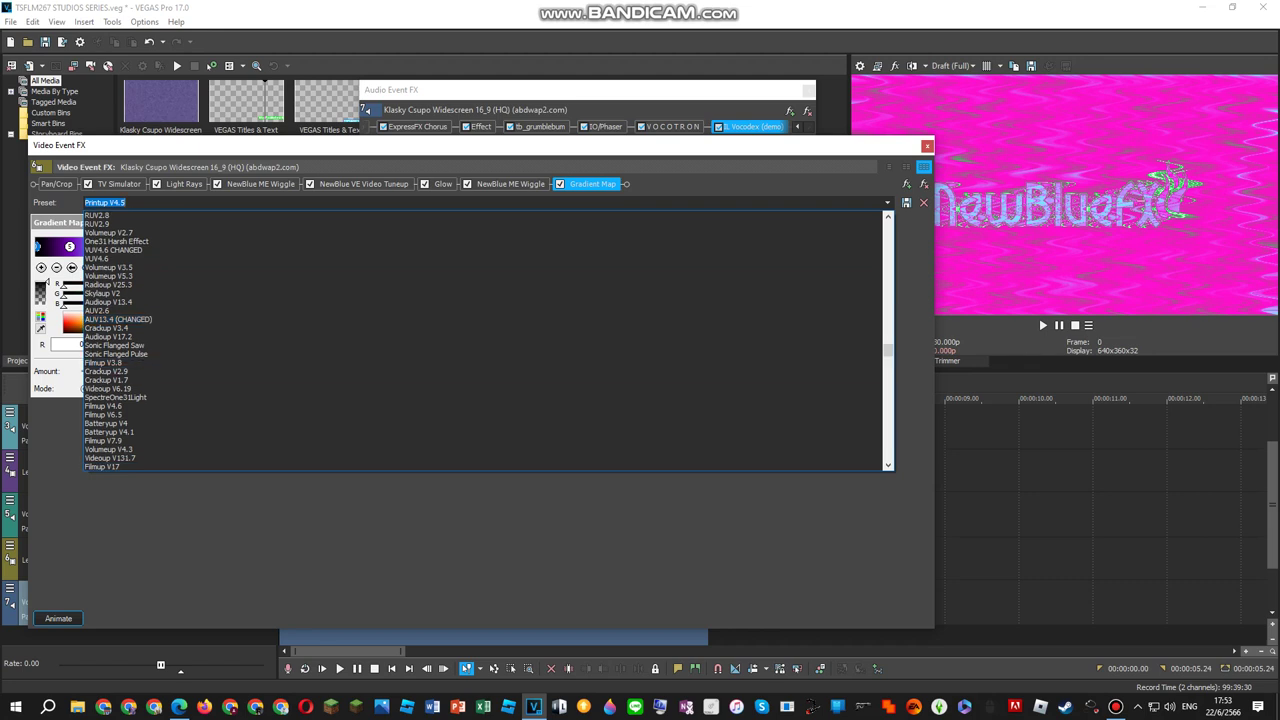
scroll(489, 435, "down", 5)
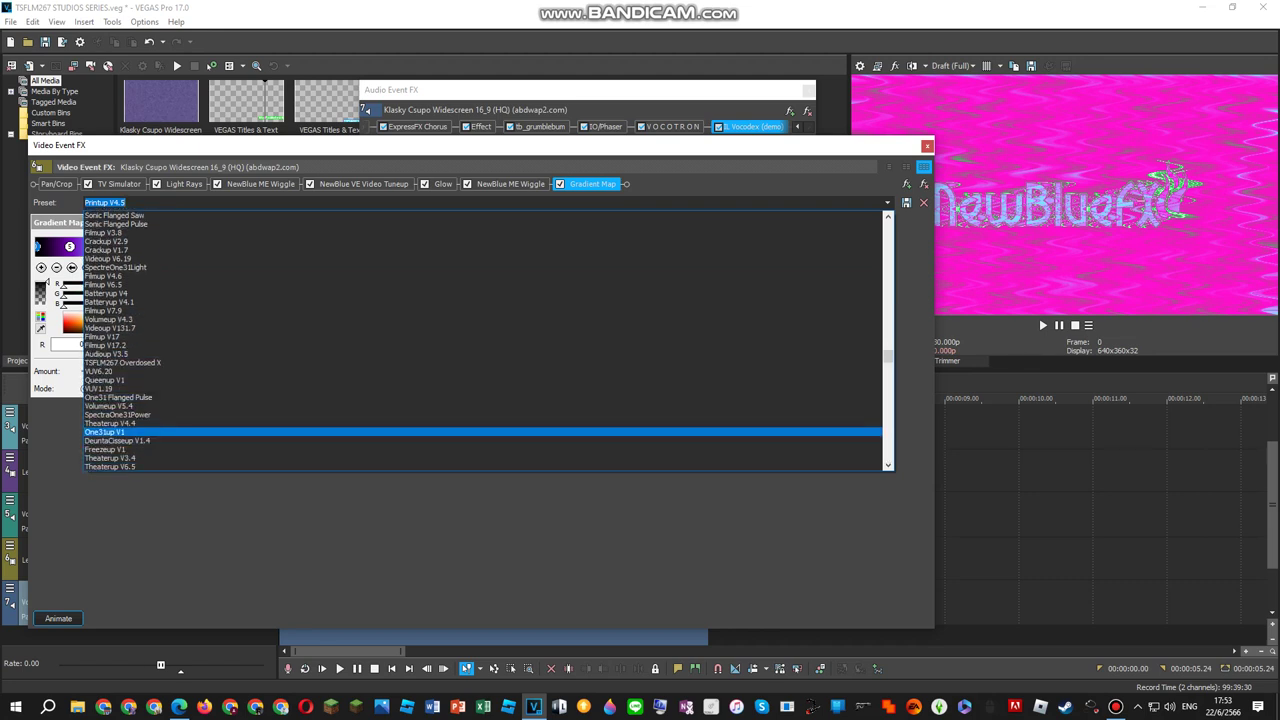
scroll(489, 431, "down", 3)
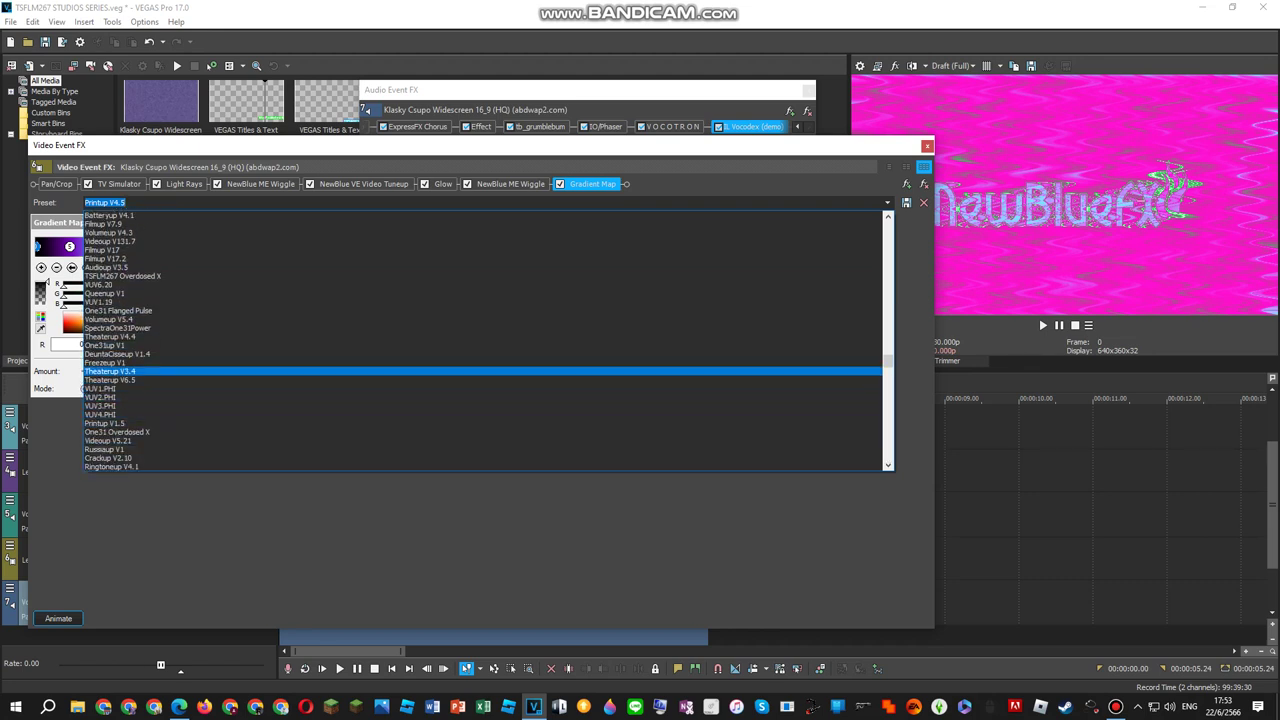
scroll(489, 371, "down", 2)
scroll(489, 371, "down", 1)
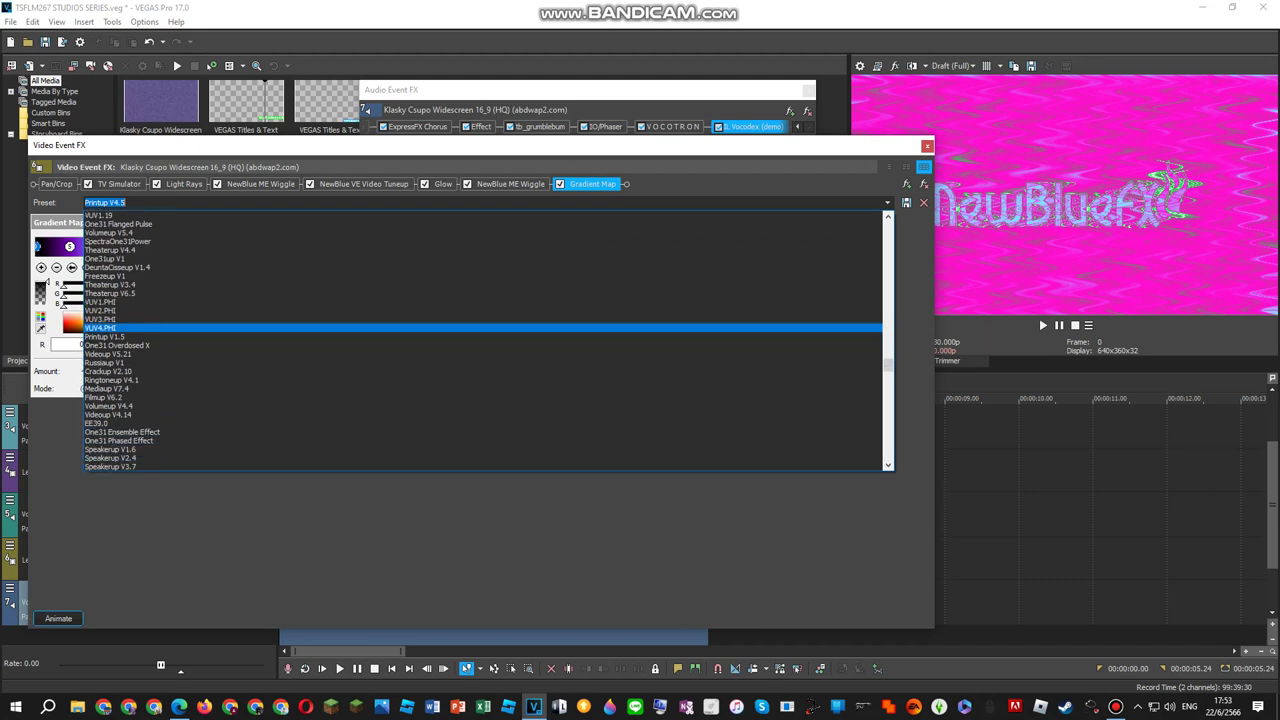
scroll(489, 371, "down", 2)
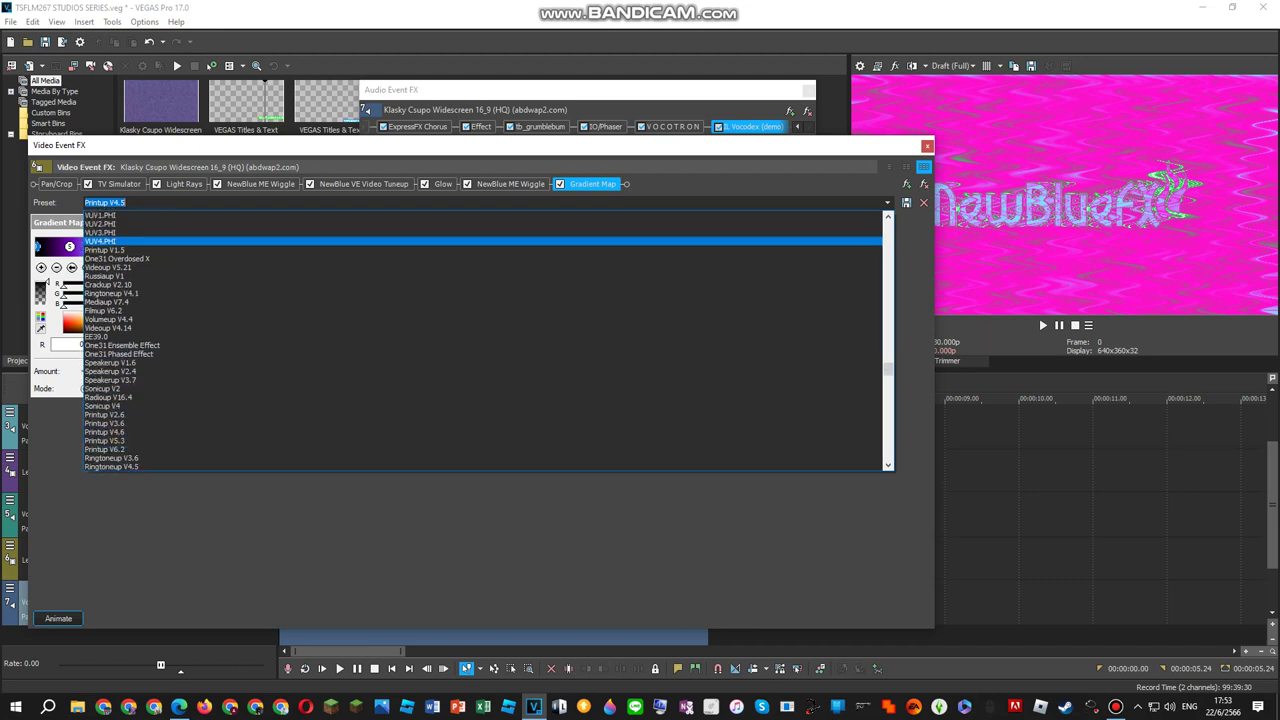
left_click(489, 432)
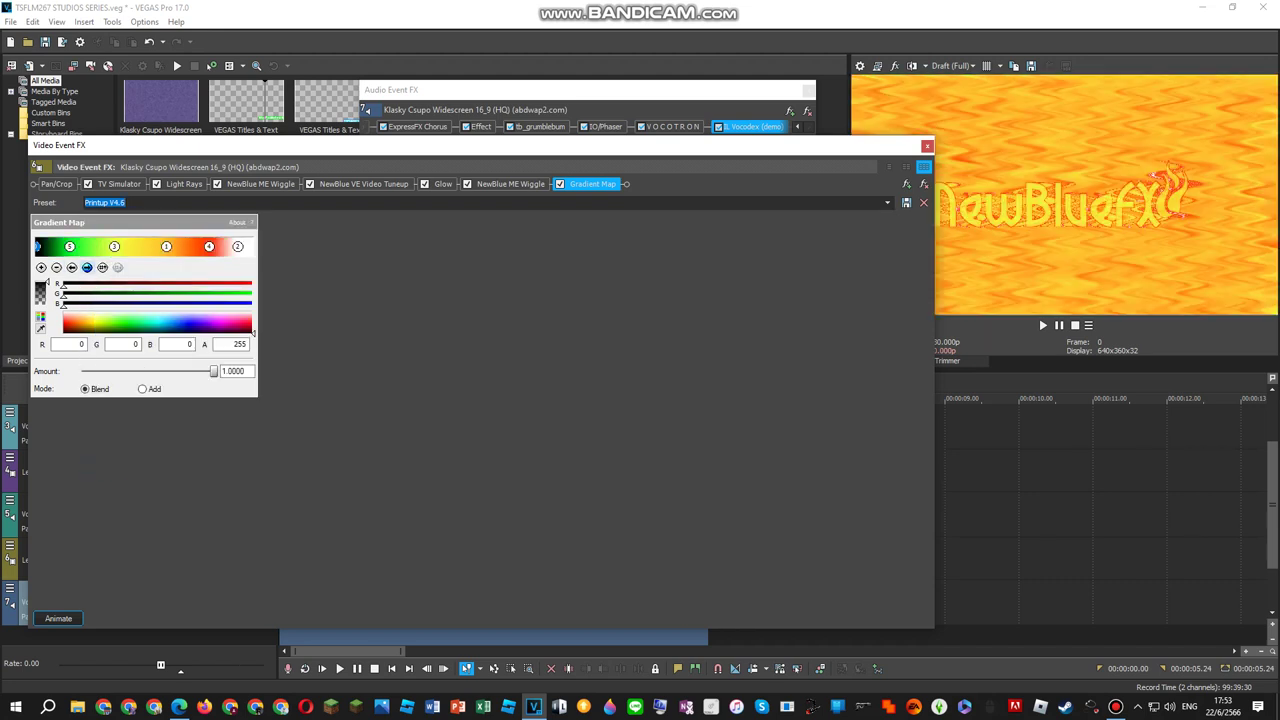
Step through the Gradient Map's color points and select the green point nearest the black end.
left_click(87, 268)
left_click(87, 268)
left_click(87, 268)
left_click(87, 268)
left_click(87, 268)
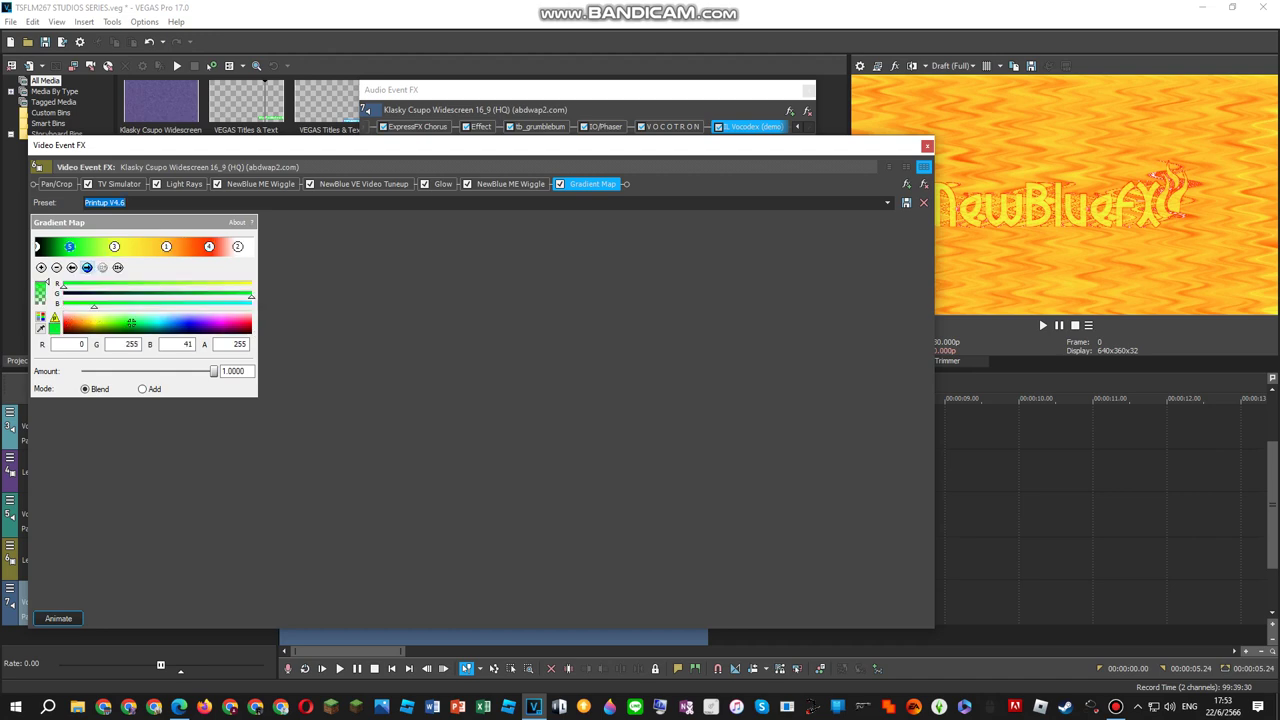
Play the project preview with the IL Vocodex window brought to the front, and stop playback.
left_click(588, 91)
key("space")
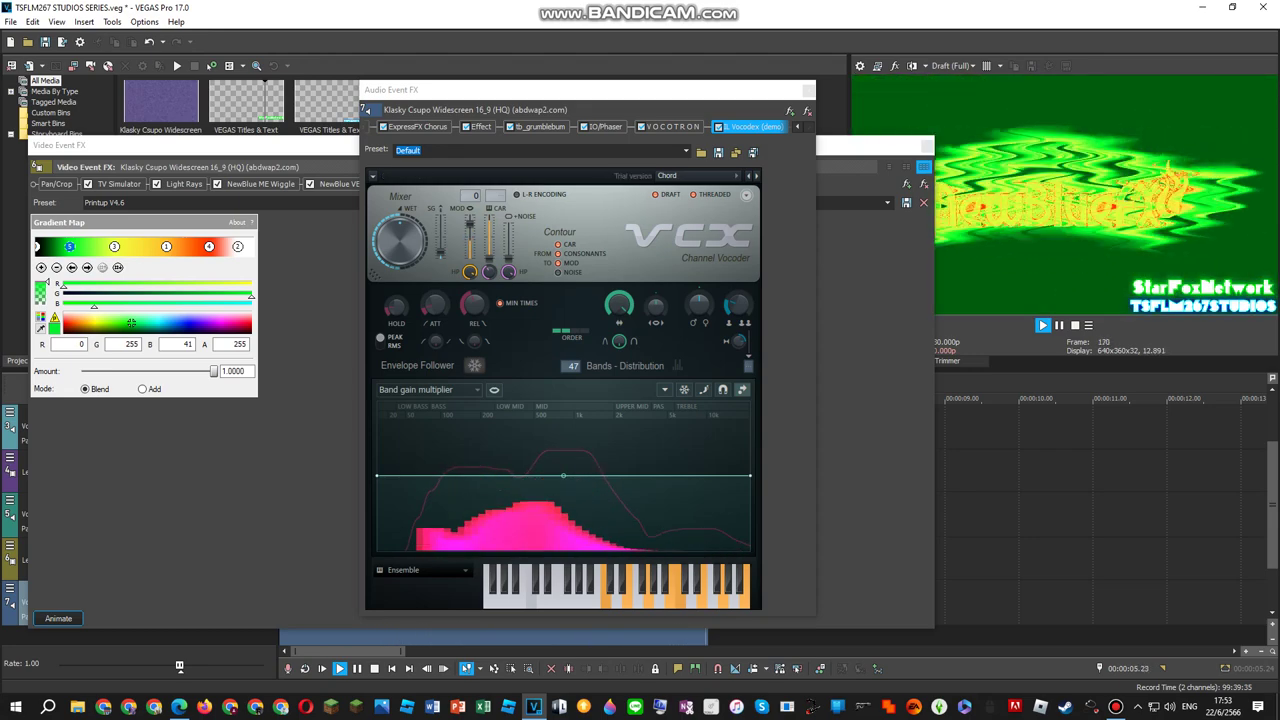
key("space")
Set the preset of the last NewBlue ME Wiggle effect in the video event's chain to Printup V4.
left_click(190, 146)
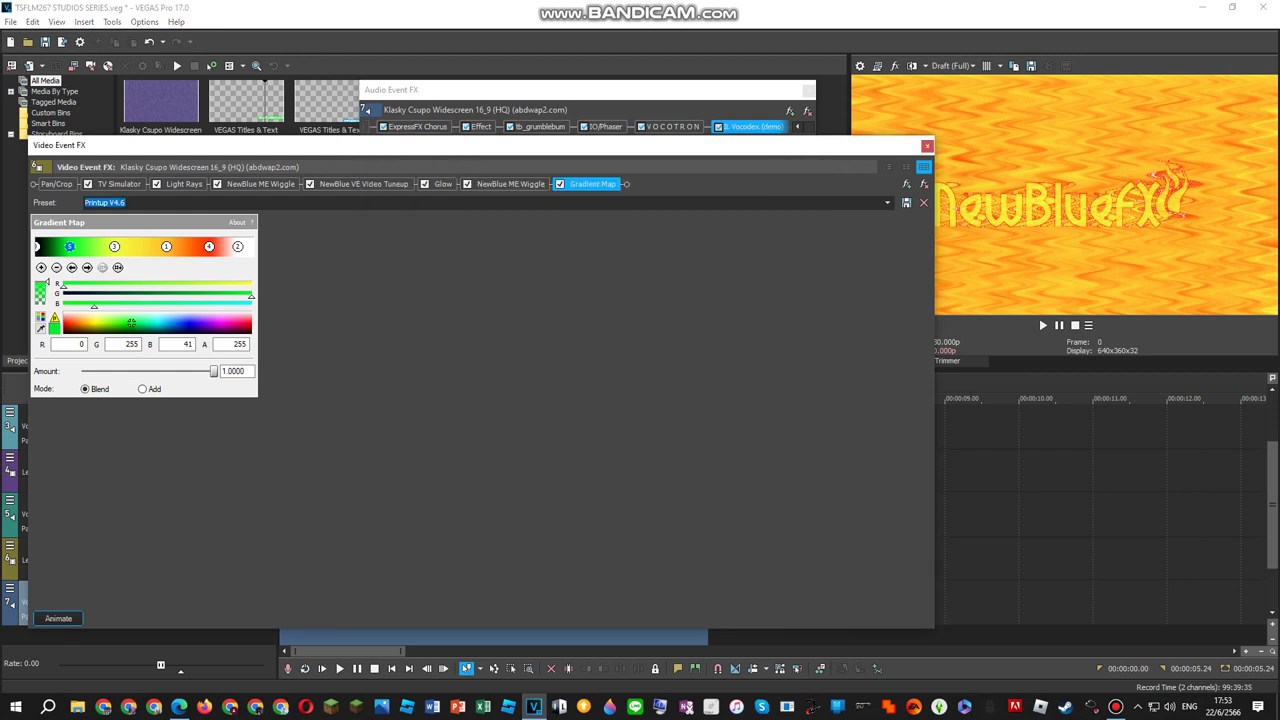
left_click(511, 184)
left_click(887, 203)
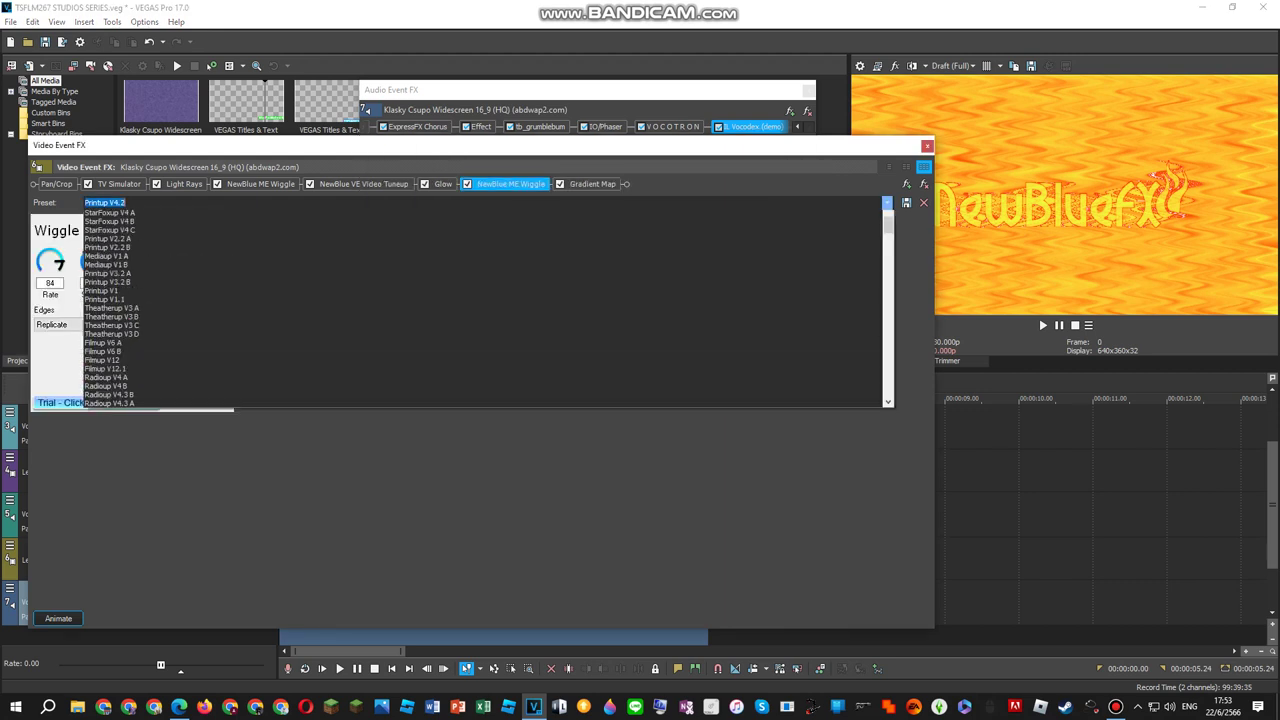
scroll(488, 326, "up", 6)
scroll(488, 250, "up", 5)
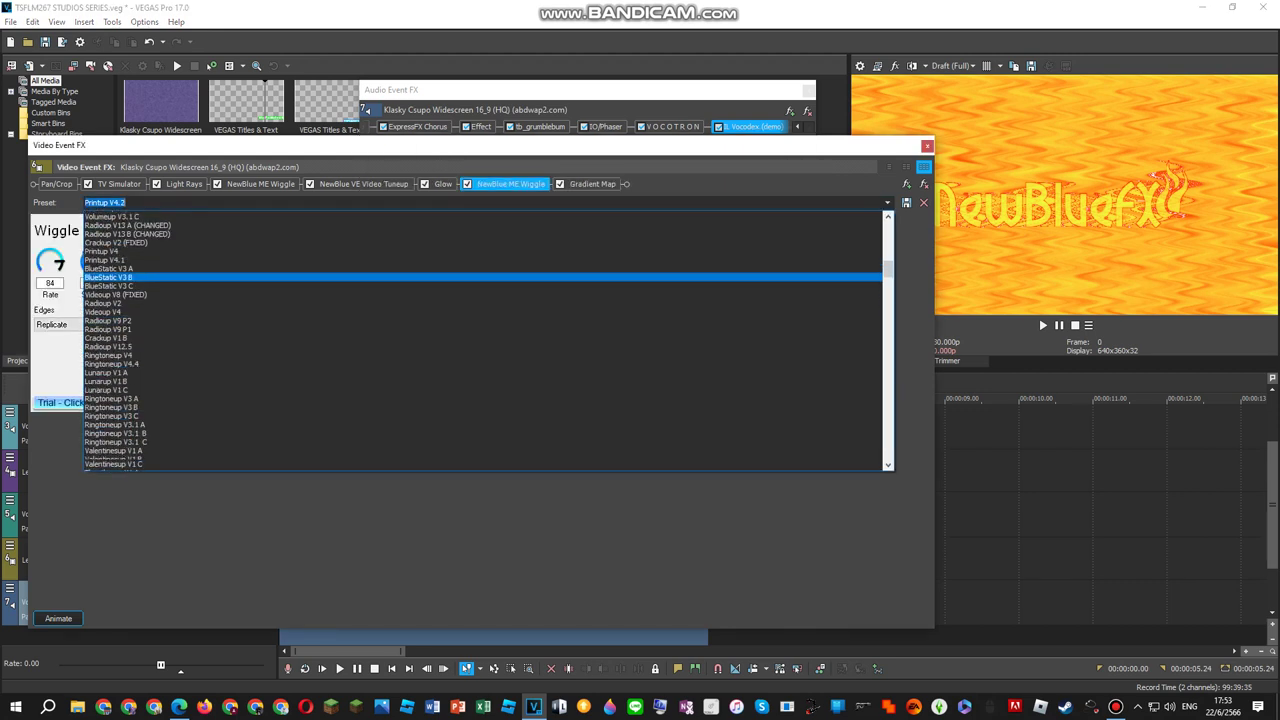
left_click(488, 259)
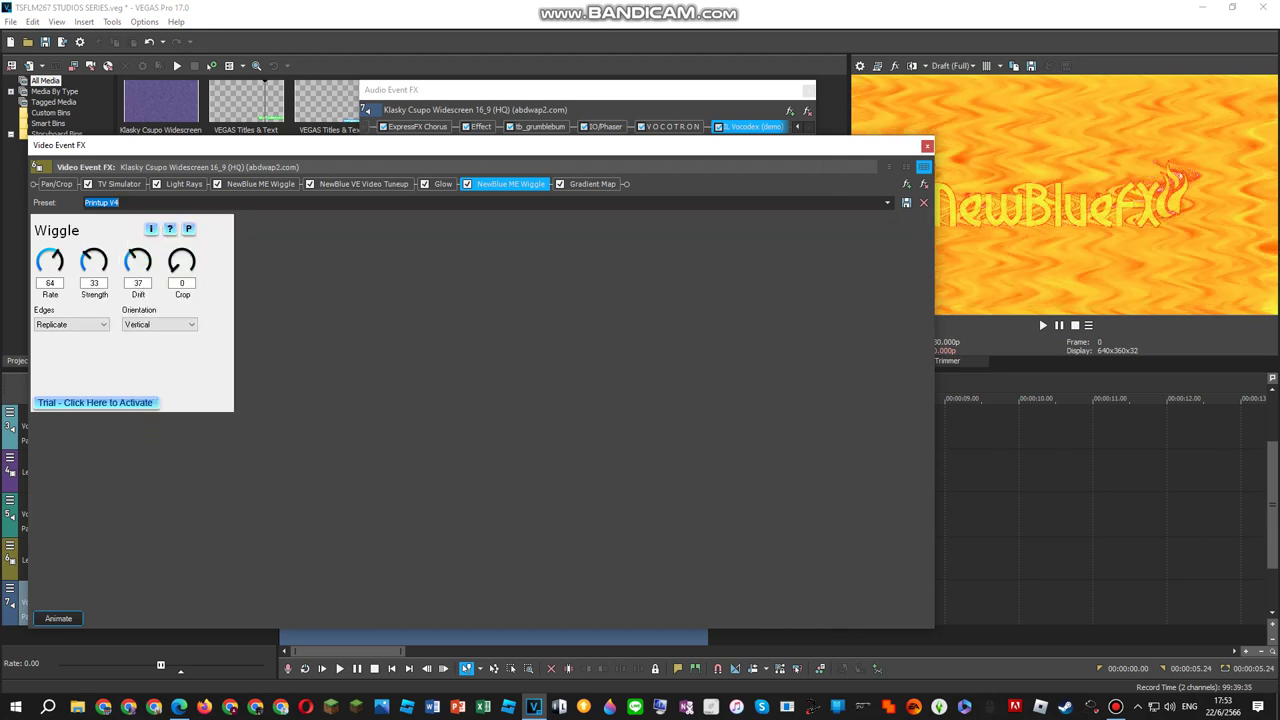
Change the video event's Gradient Map preset back to Printup V4.5.
left_click(592, 184)
left_click(887, 203)
scroll(480, 318, "up", 8)
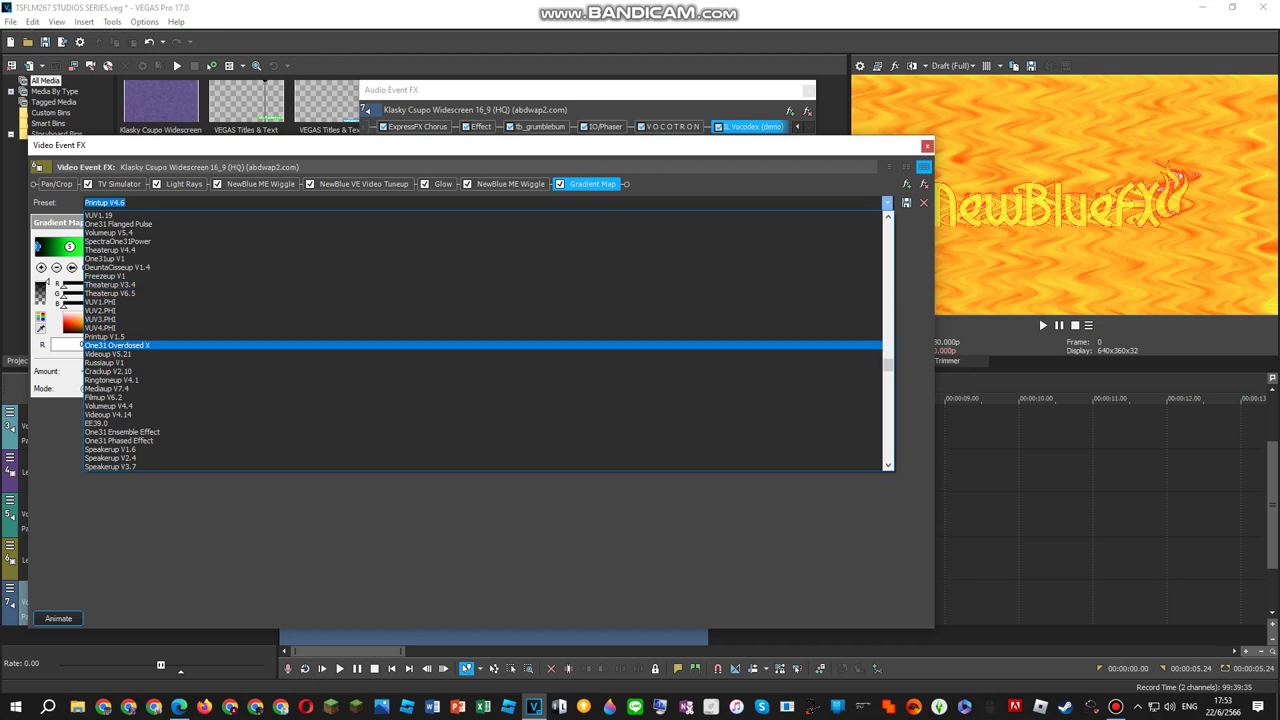
scroll(488, 341, "up", 6)
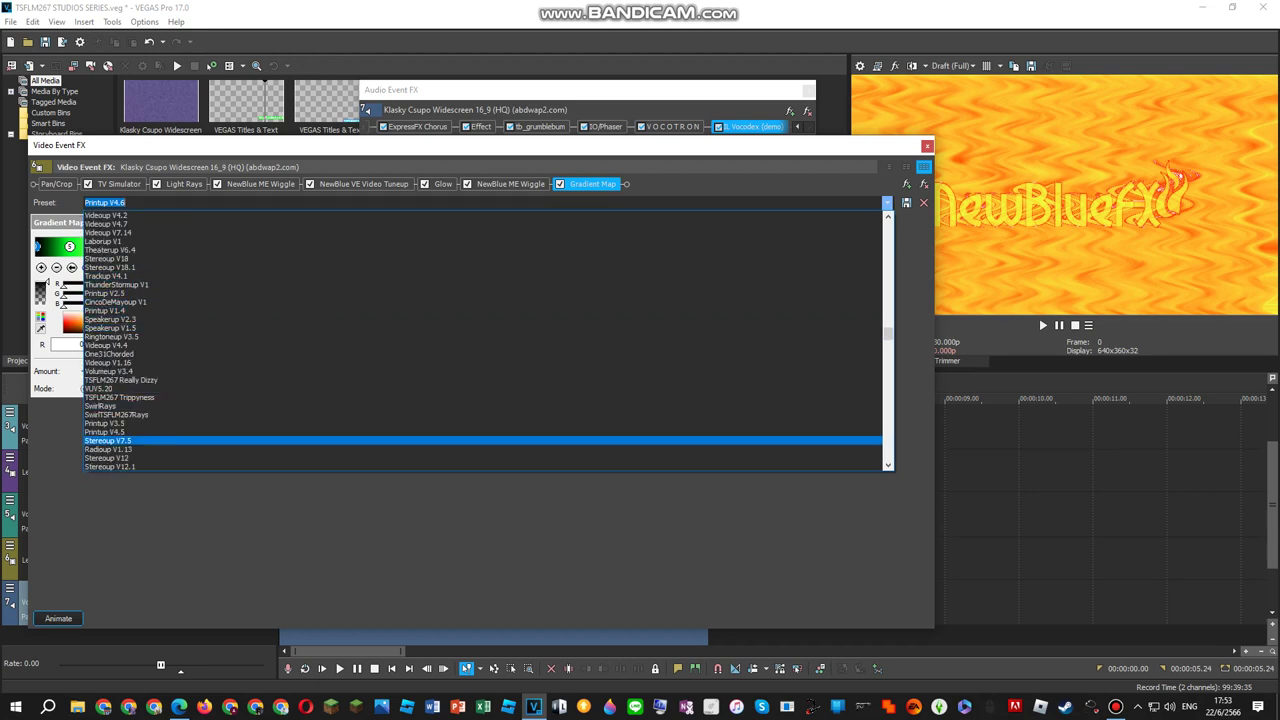
left_click(110, 432)
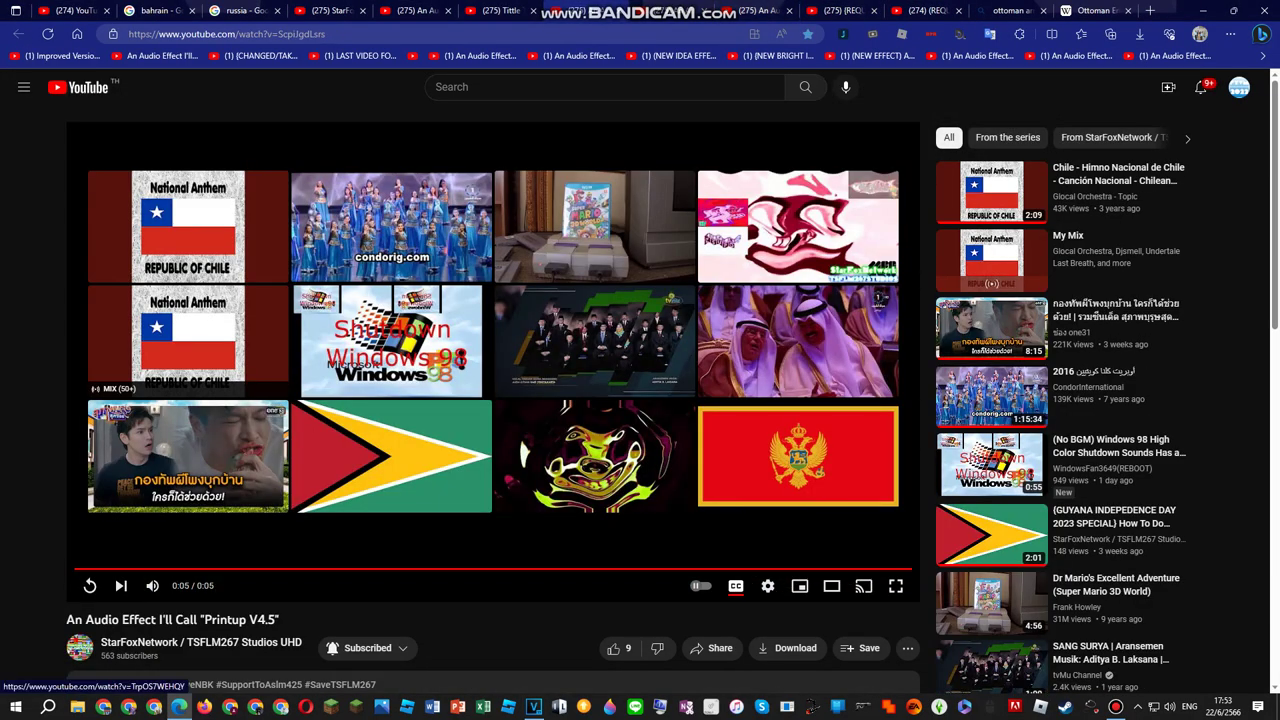
Replay the "Printup V4.5" reference video in the browser, and return to VEGAS Pro with the audio effects window in front.
left_click(90, 585)
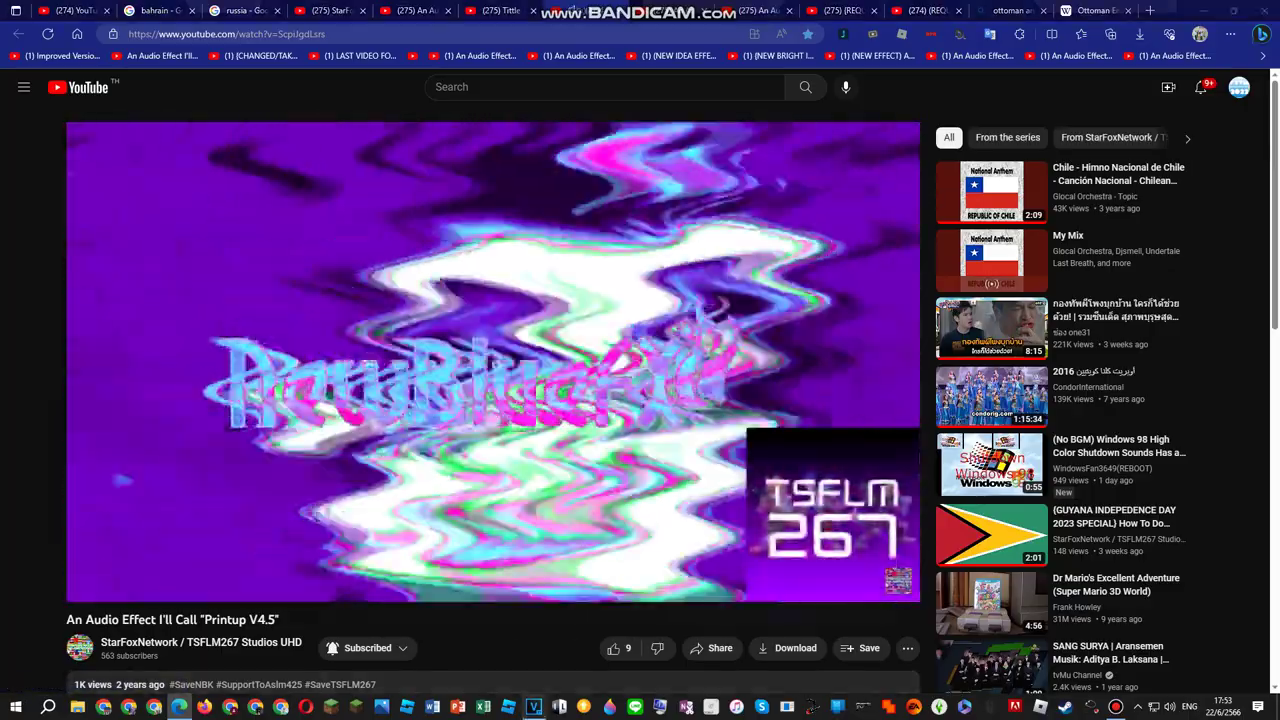
left_click(534, 706)
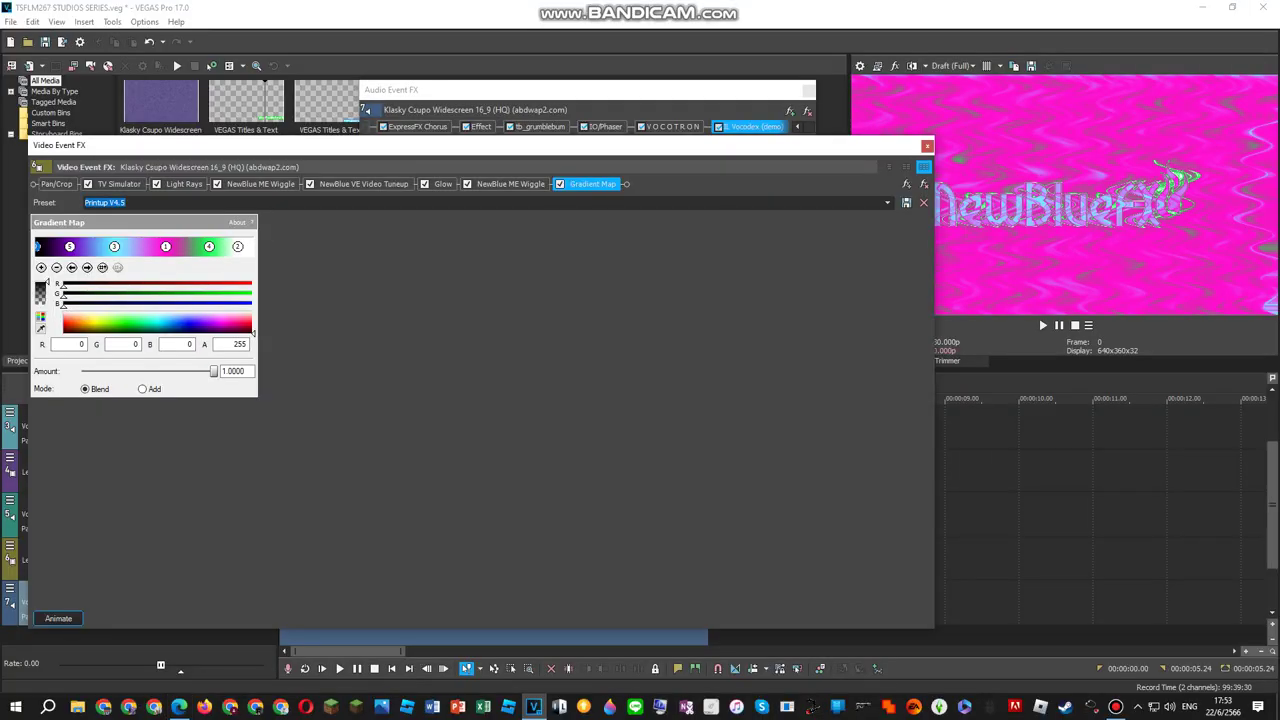
left_click(590, 90)
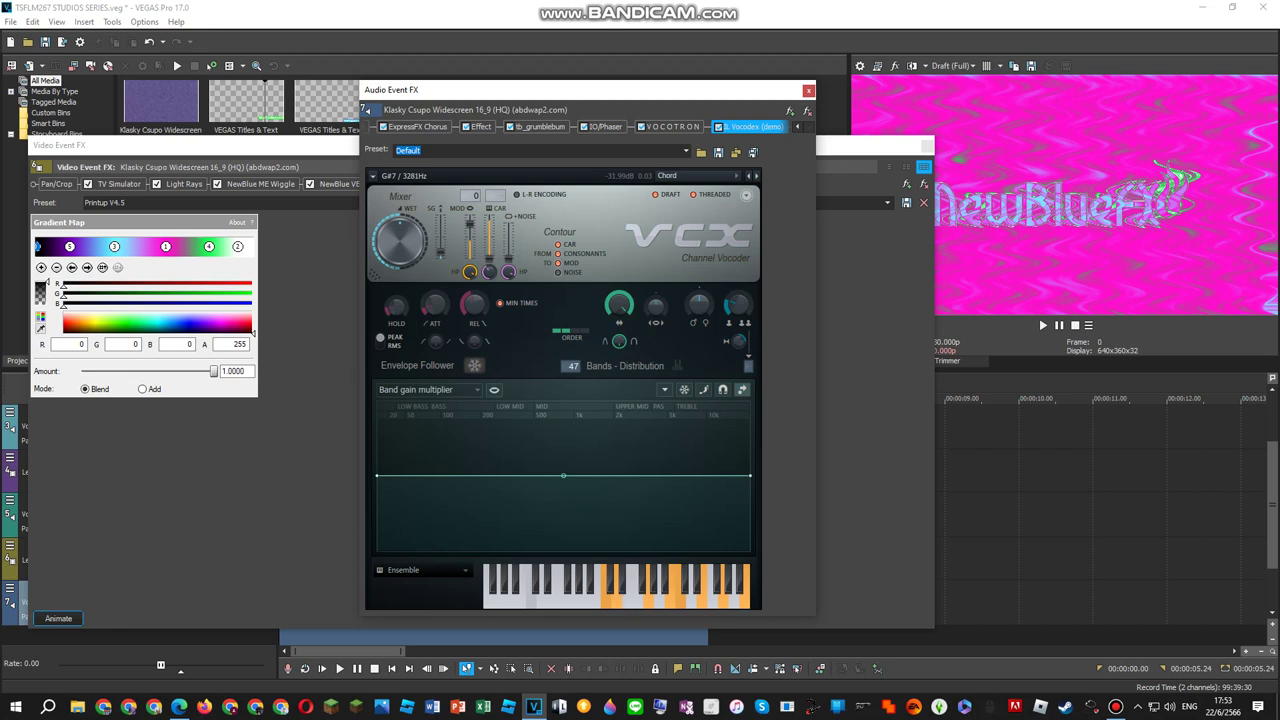
Cycle through the color points of the Printup V4.5 gradient and select the purple point nearest the black end.
left_click(87, 268)
left_click(87, 268)
left_click(87, 268)
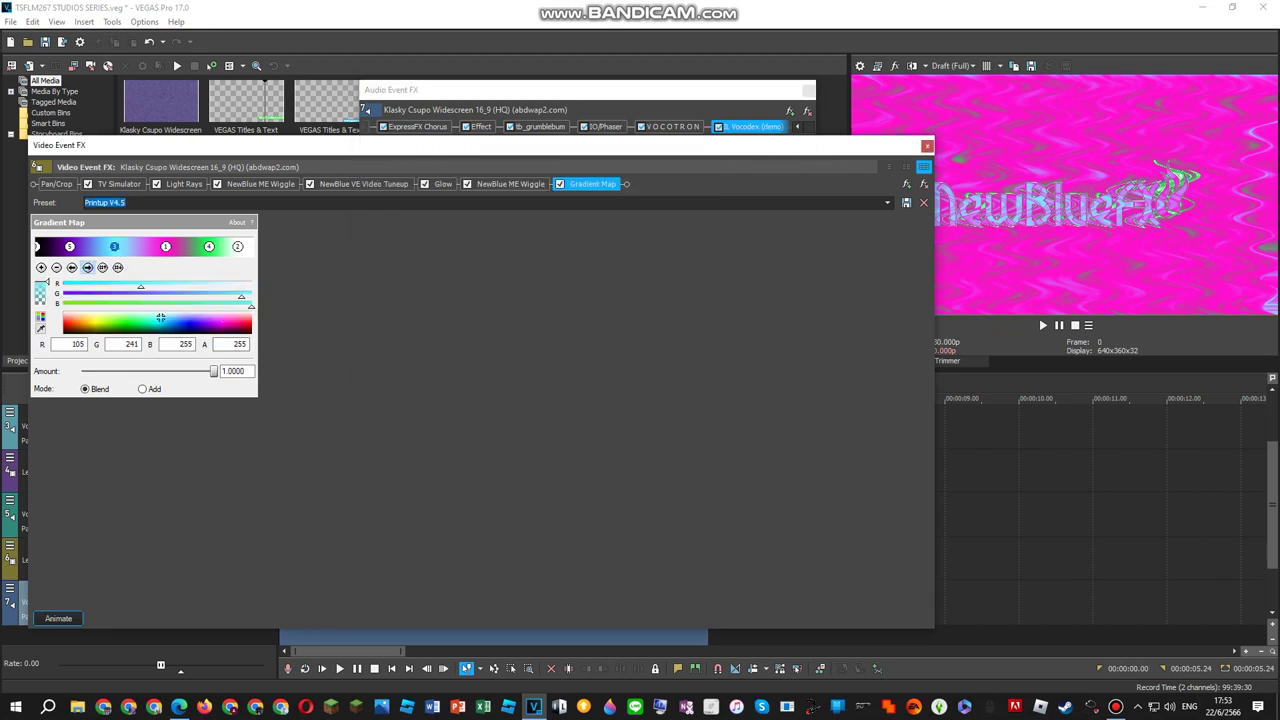
left_click(87, 268)
left_click(87, 268)
left_click(87, 268)
left_click(87, 268)
left_click(87, 268)
left_click(87, 268)
left_click(87, 268)
left_click(87, 268)
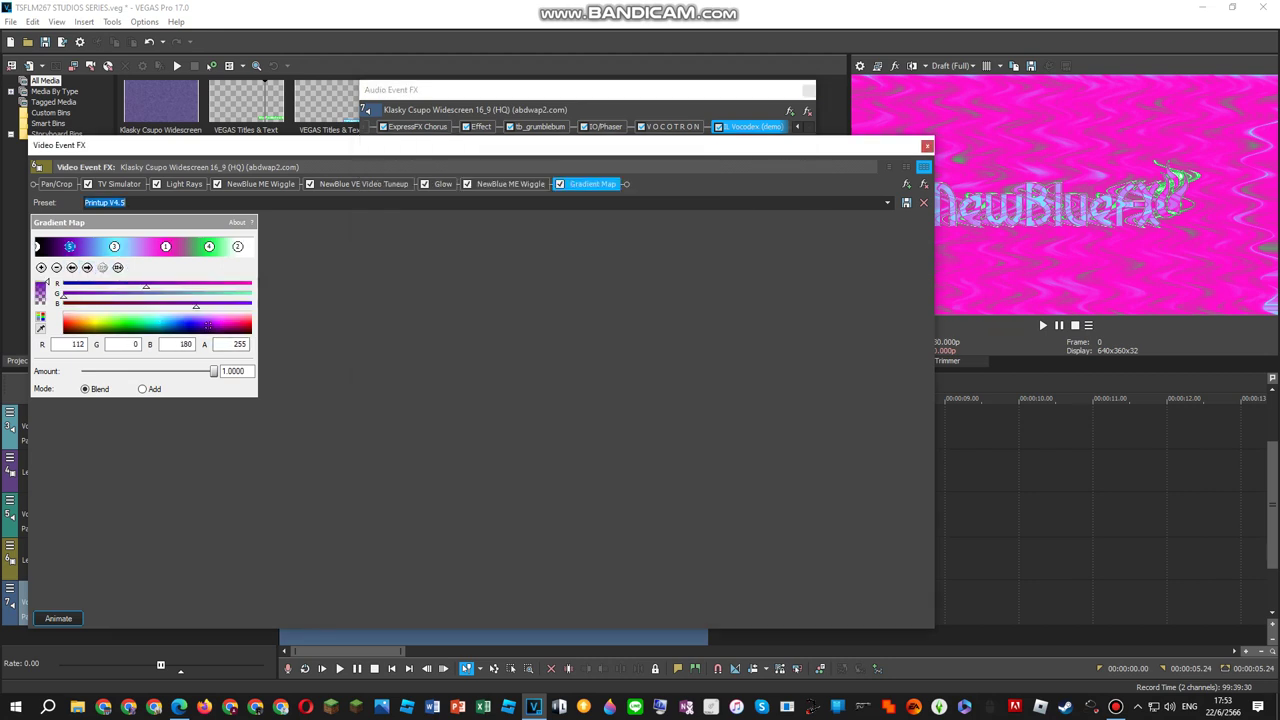
Play the project preview with IL Vocodex in front, and switch to the browser to replay the "Printup V4.5" video for comparison.
left_click(590, 90)
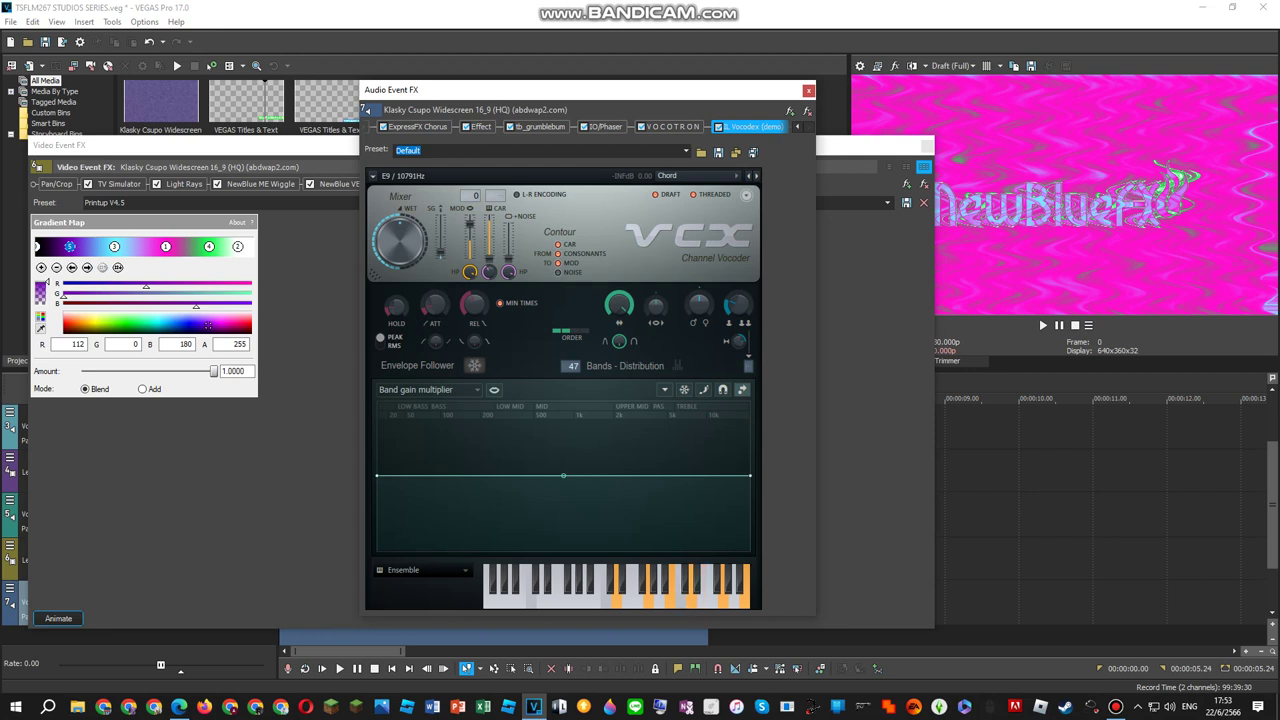
key("space")
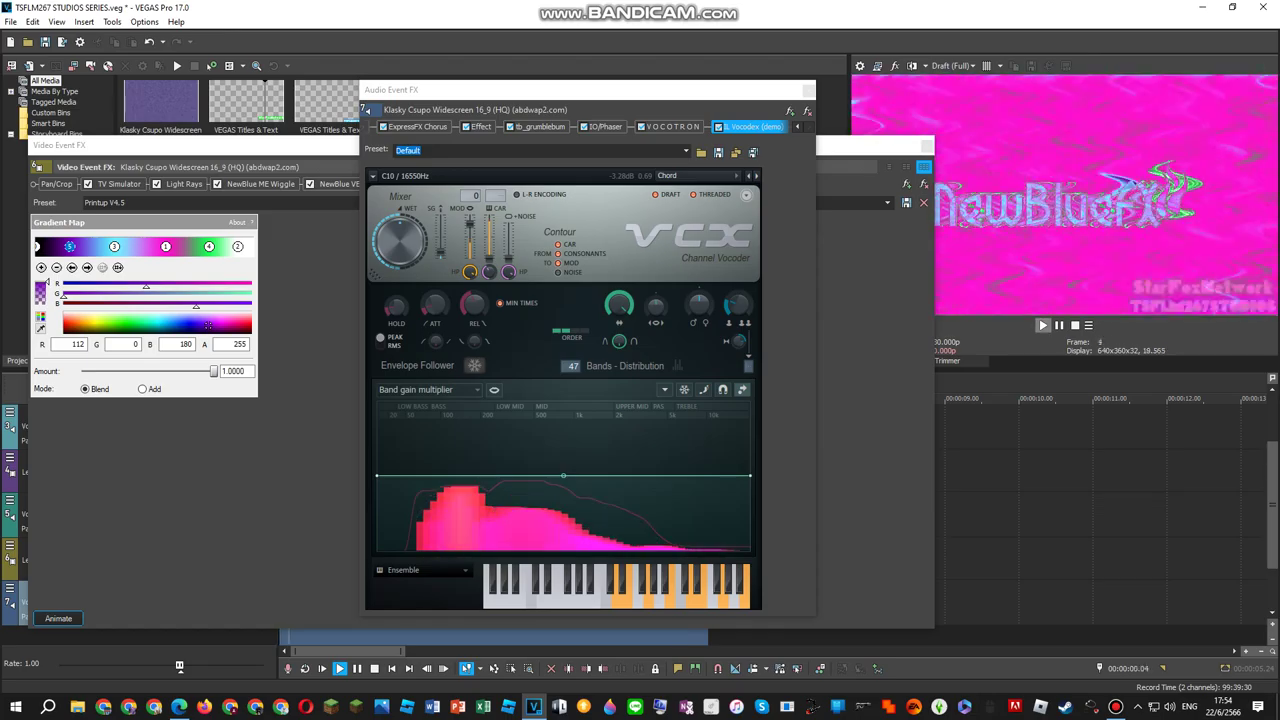
left_click(179, 706)
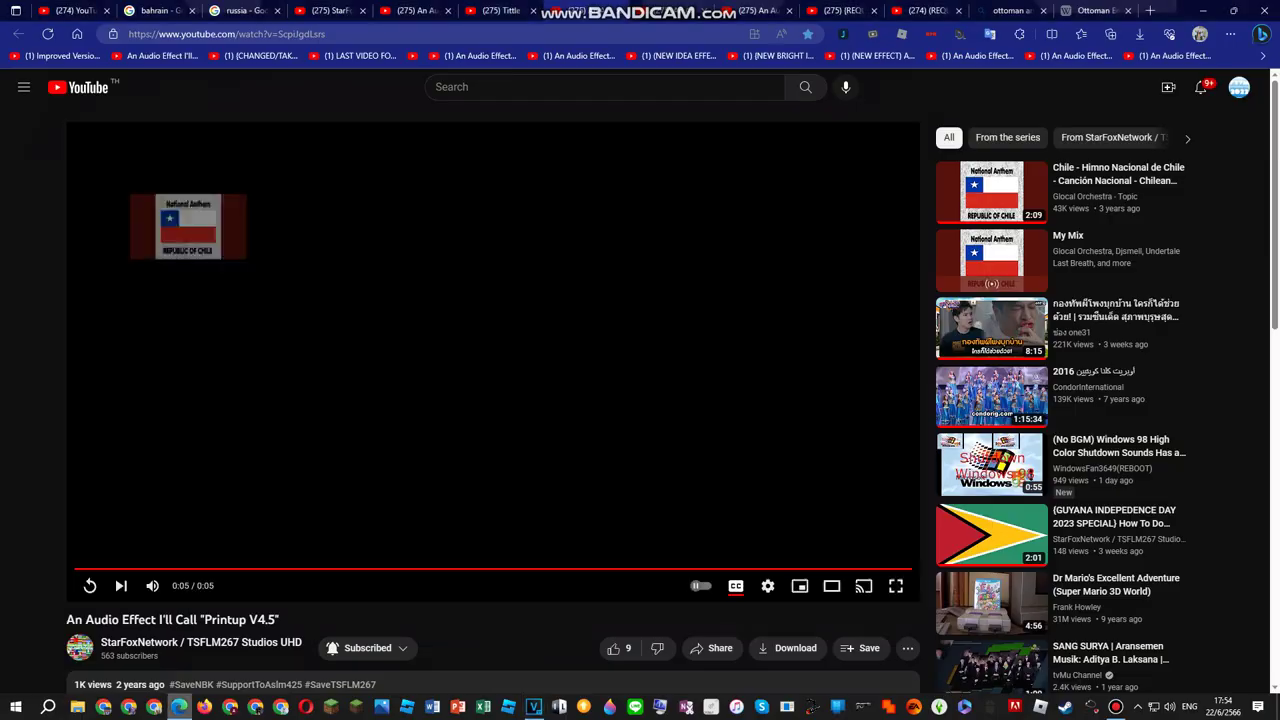
key("space")
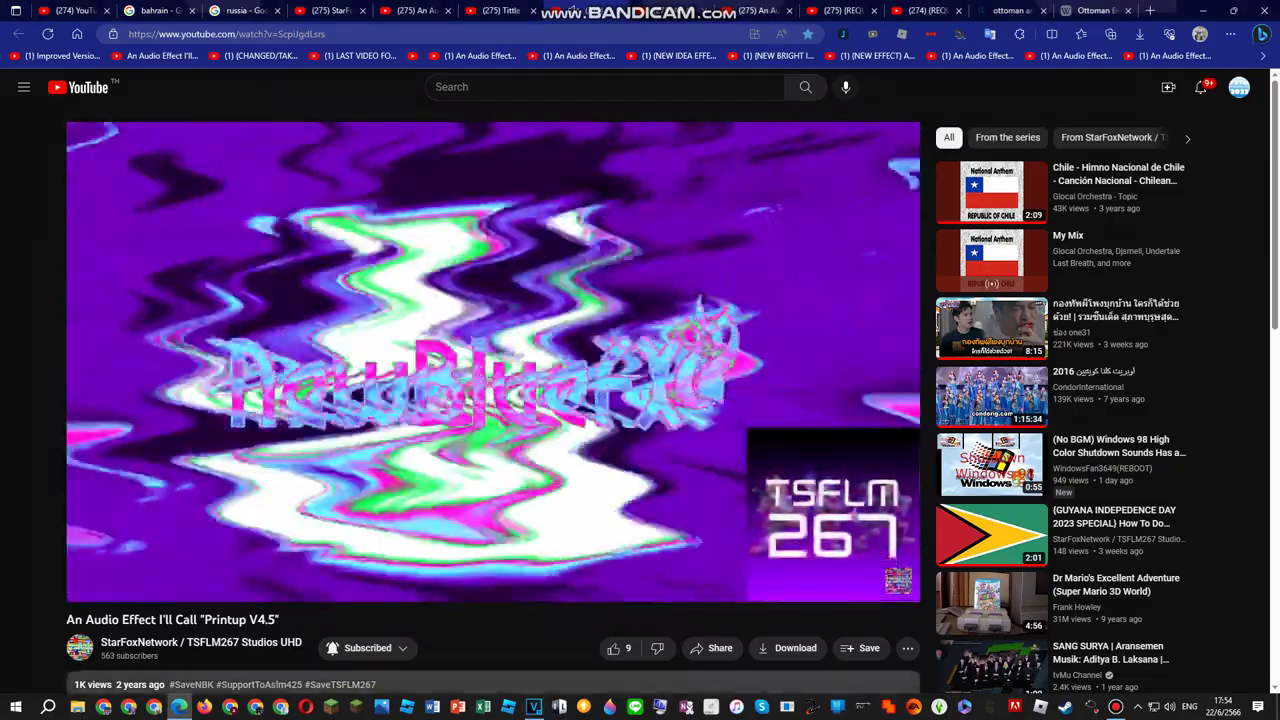
Return to VEGAS Pro and play the Printup V4.5 preview again with the IL Vocodex window in front.
left_click(534, 706)
key("space")
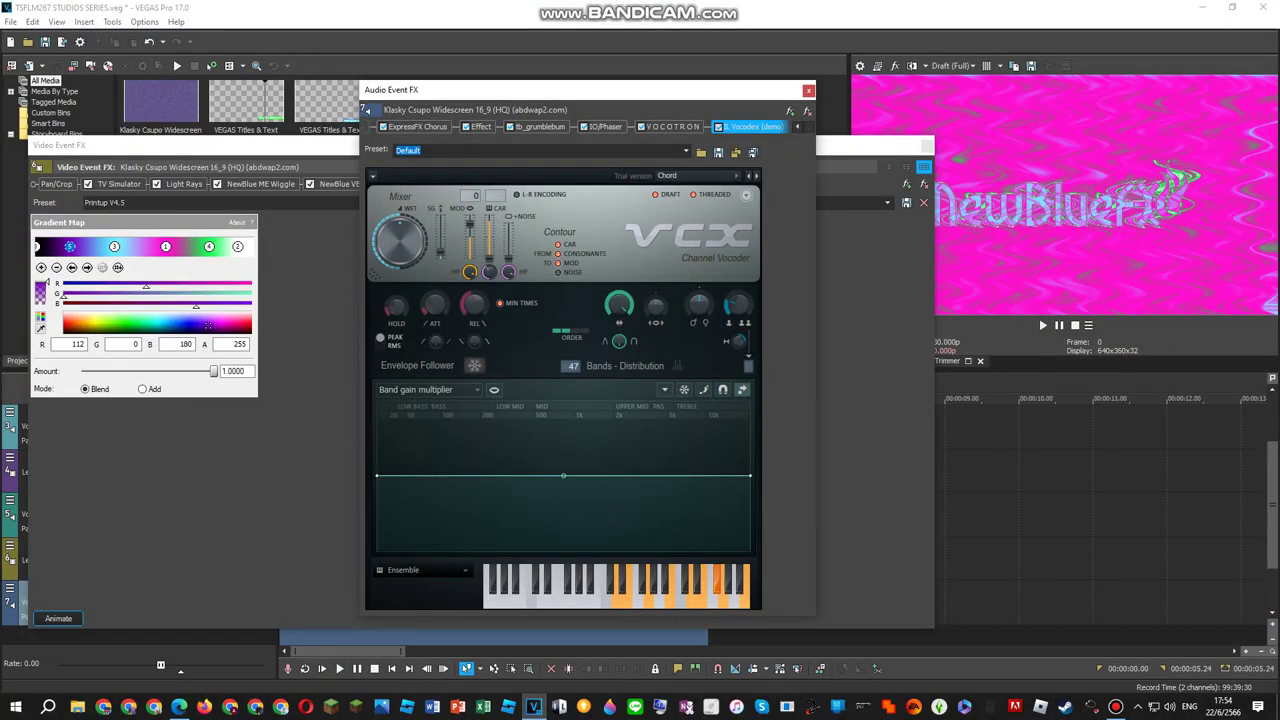
key("space")
left_click(1043, 325)
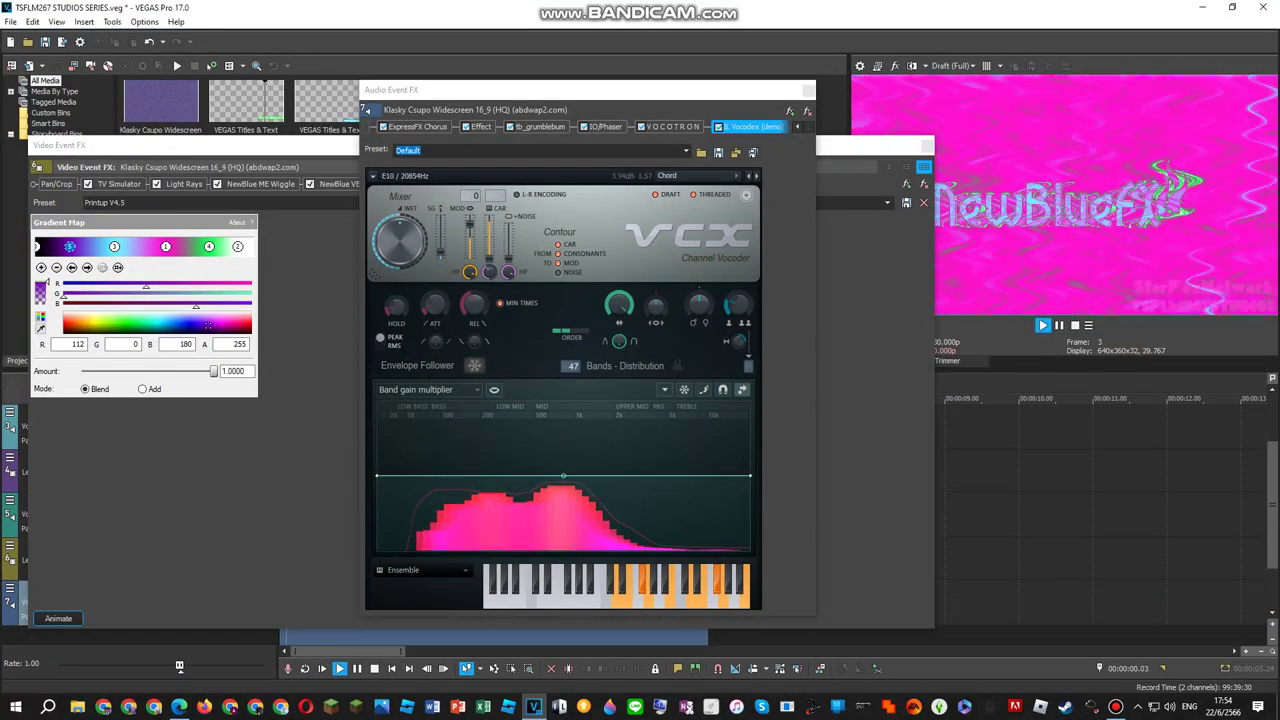
left_click(1115, 706)
left_click(1115, 706)
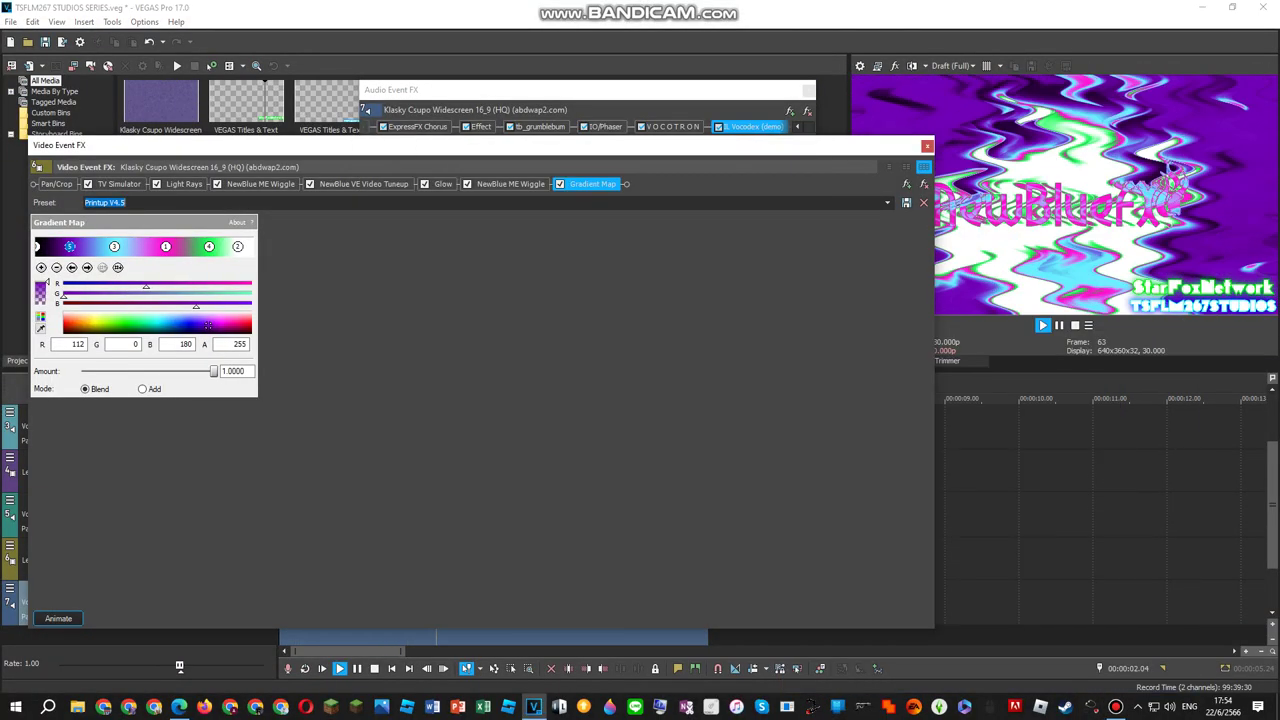
left_click(588, 90)
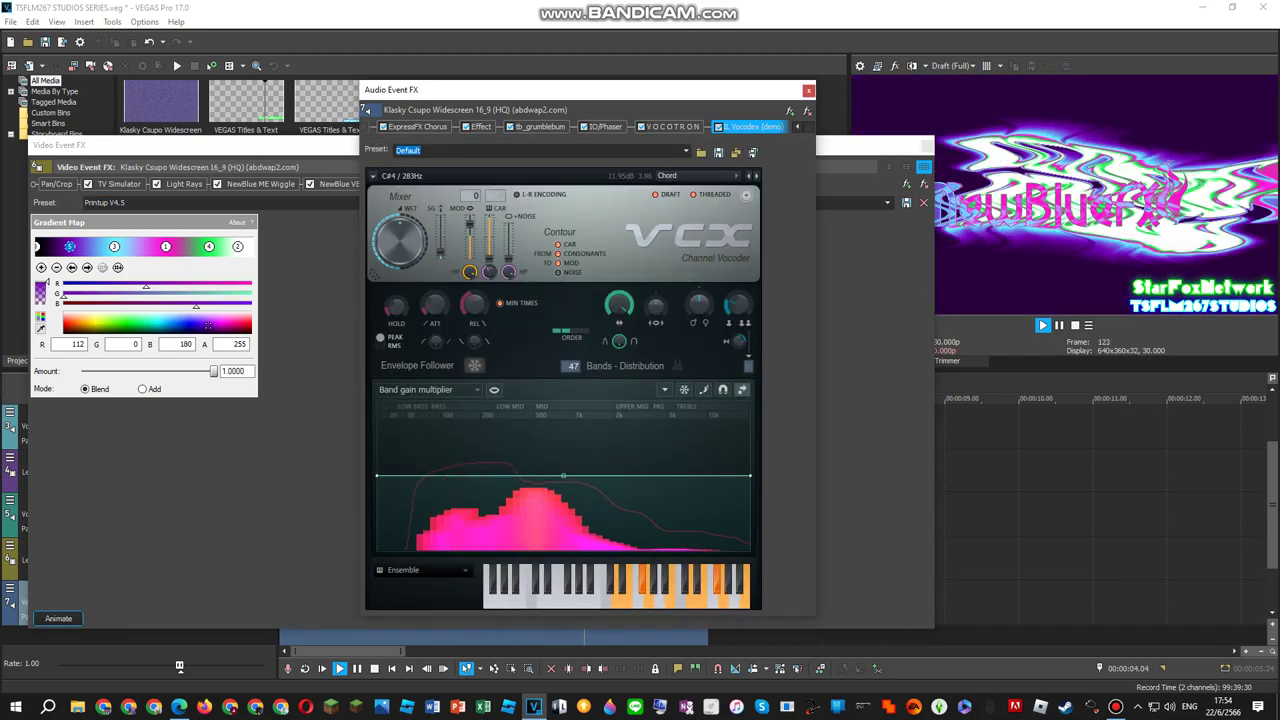
key("space")
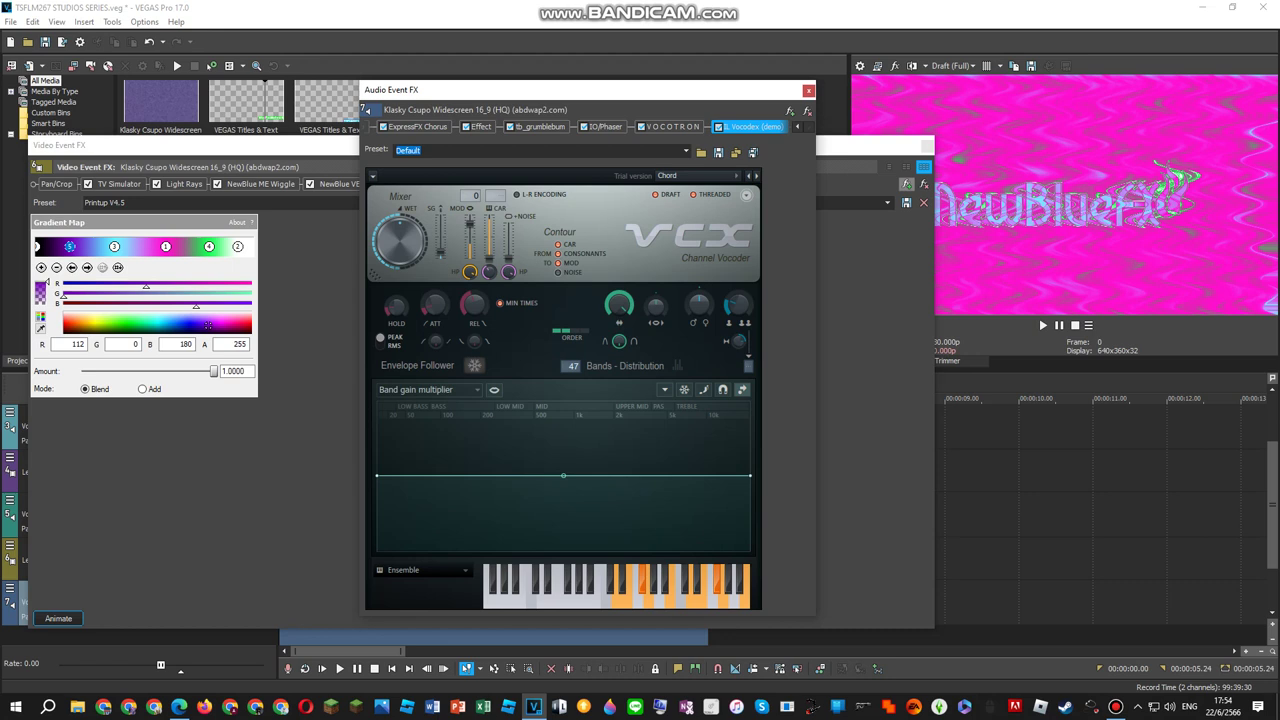
Replace the video event's effect chain with the Printup V5 filter package.
left_click(874, 147)
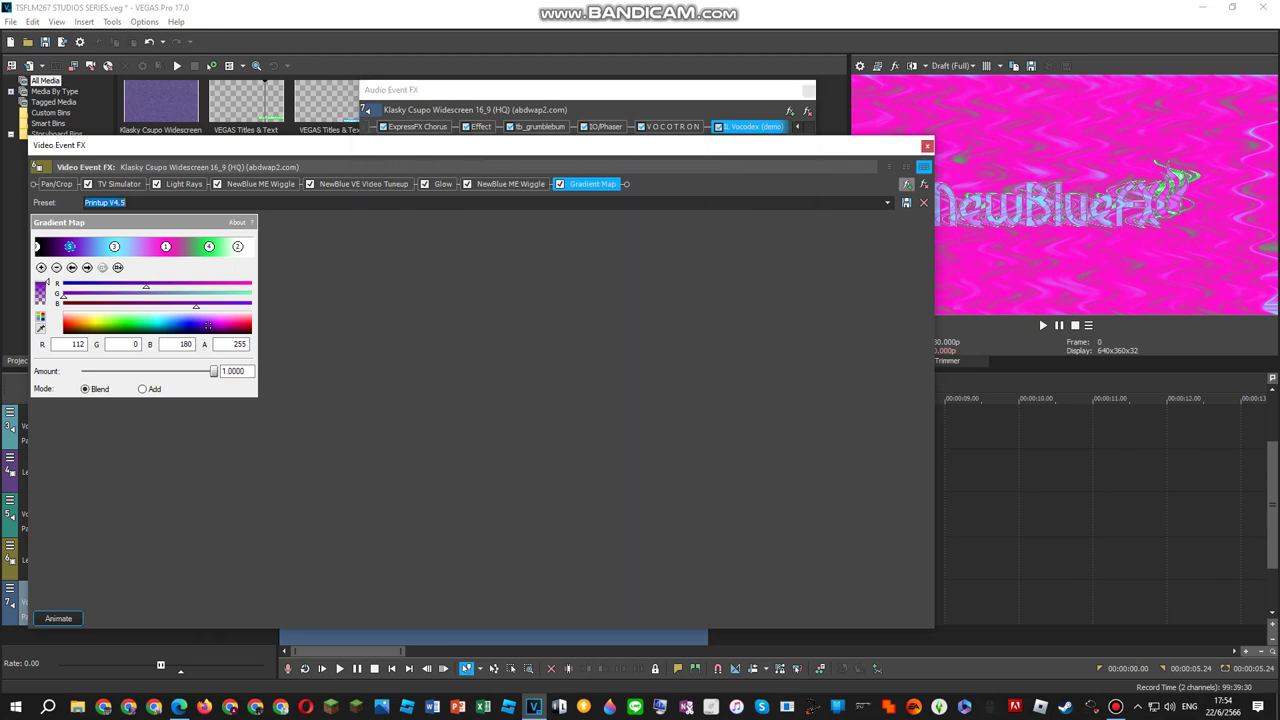
left_click(907, 184)
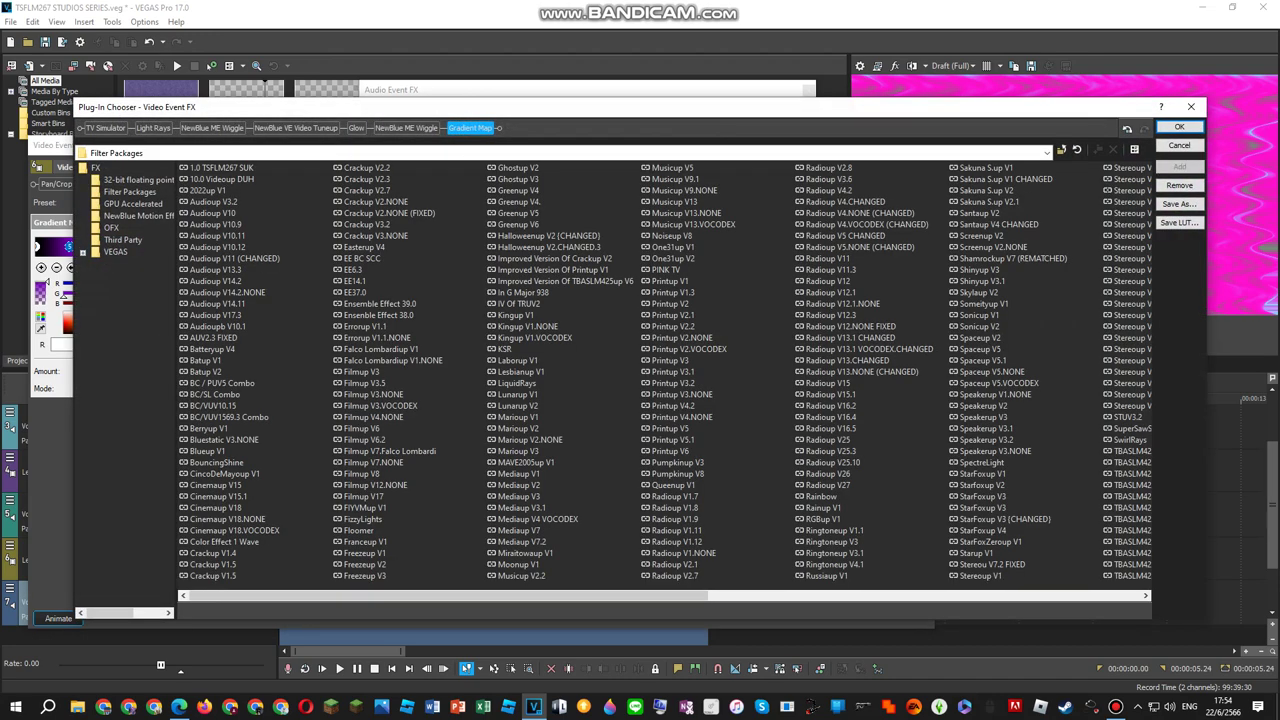
double_click(670, 429)
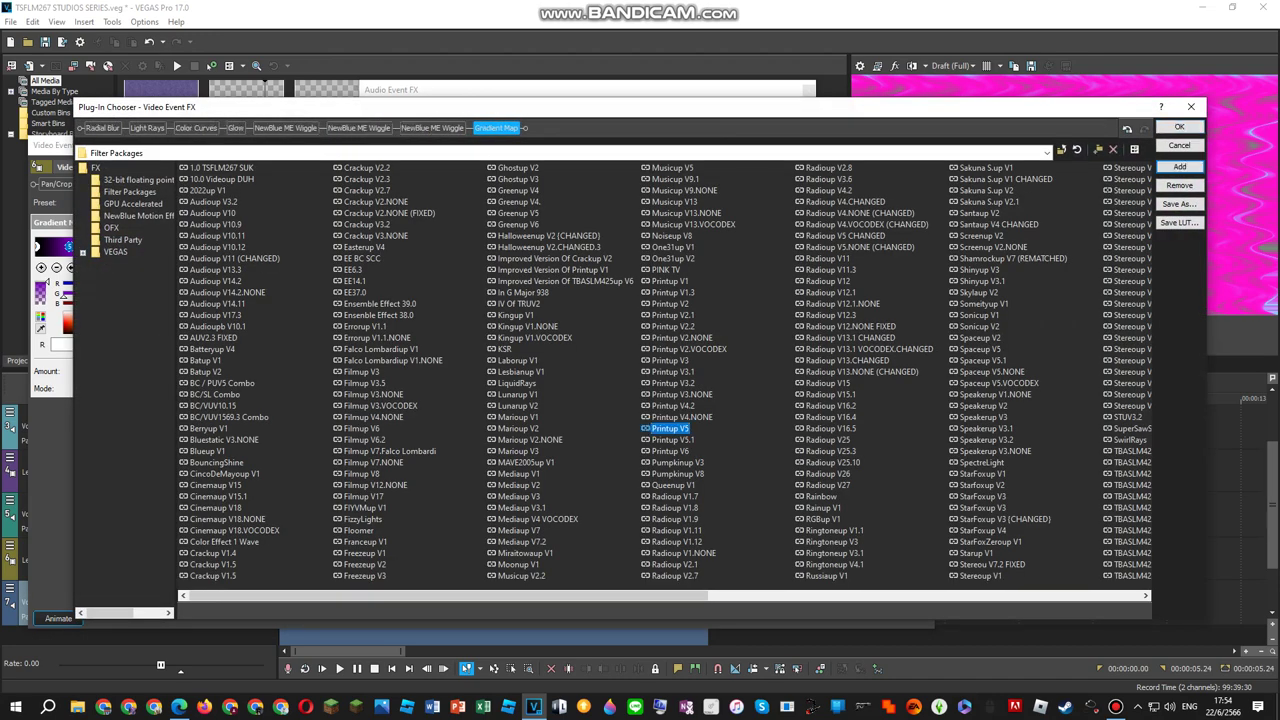
left_click(1180, 127)
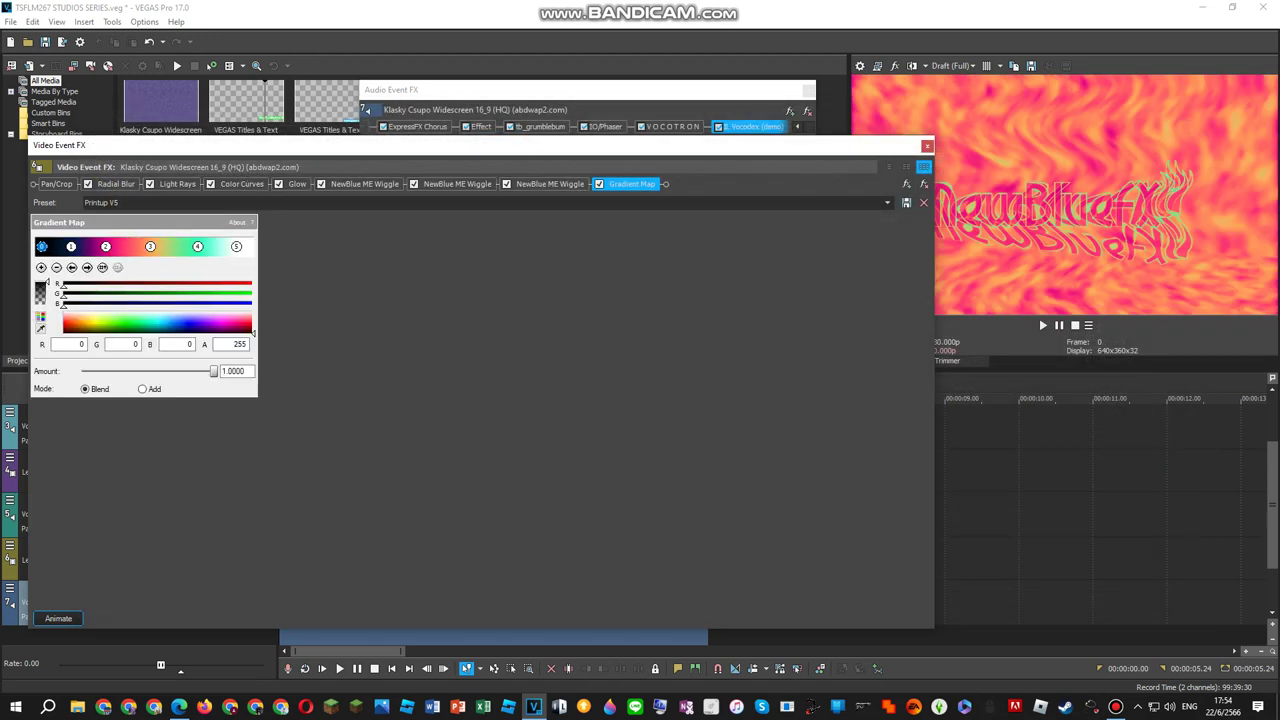
Apply the Printup V5.2 preset to the Gradient Map effect on the video event.
left_click(887, 202)
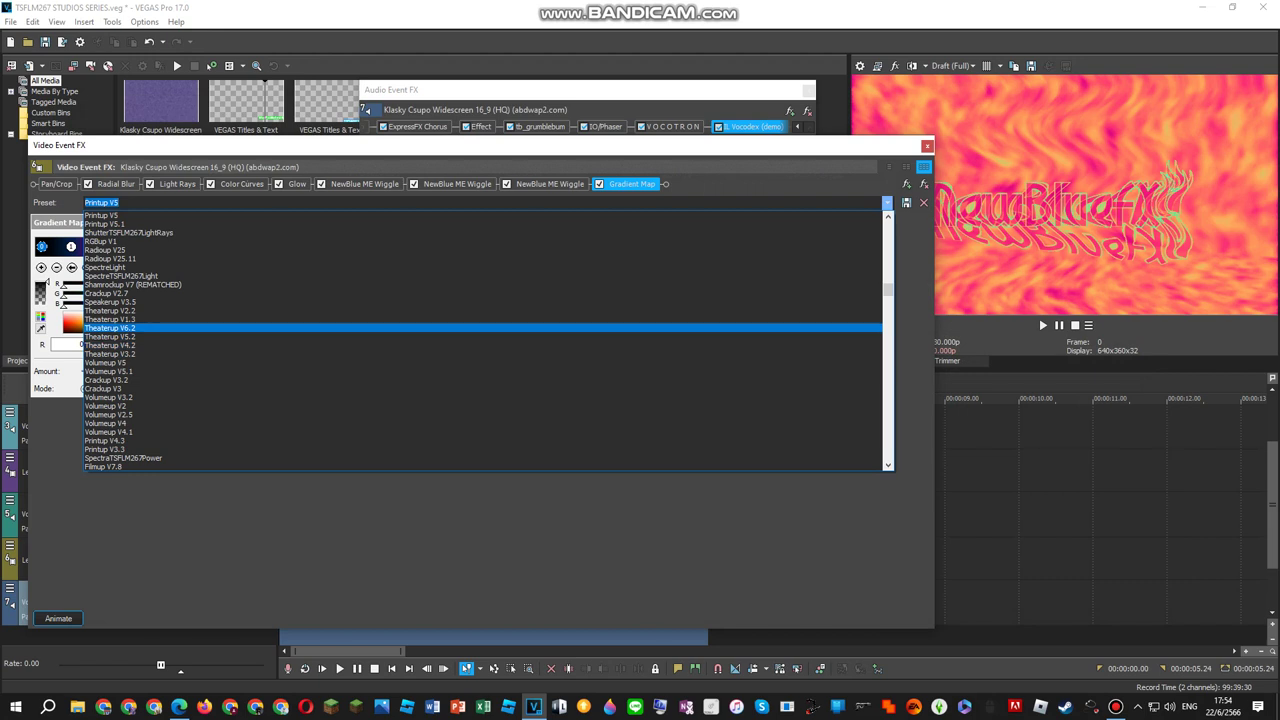
scroll(480, 320, "down", 2)
scroll(480, 340, "down", 3)
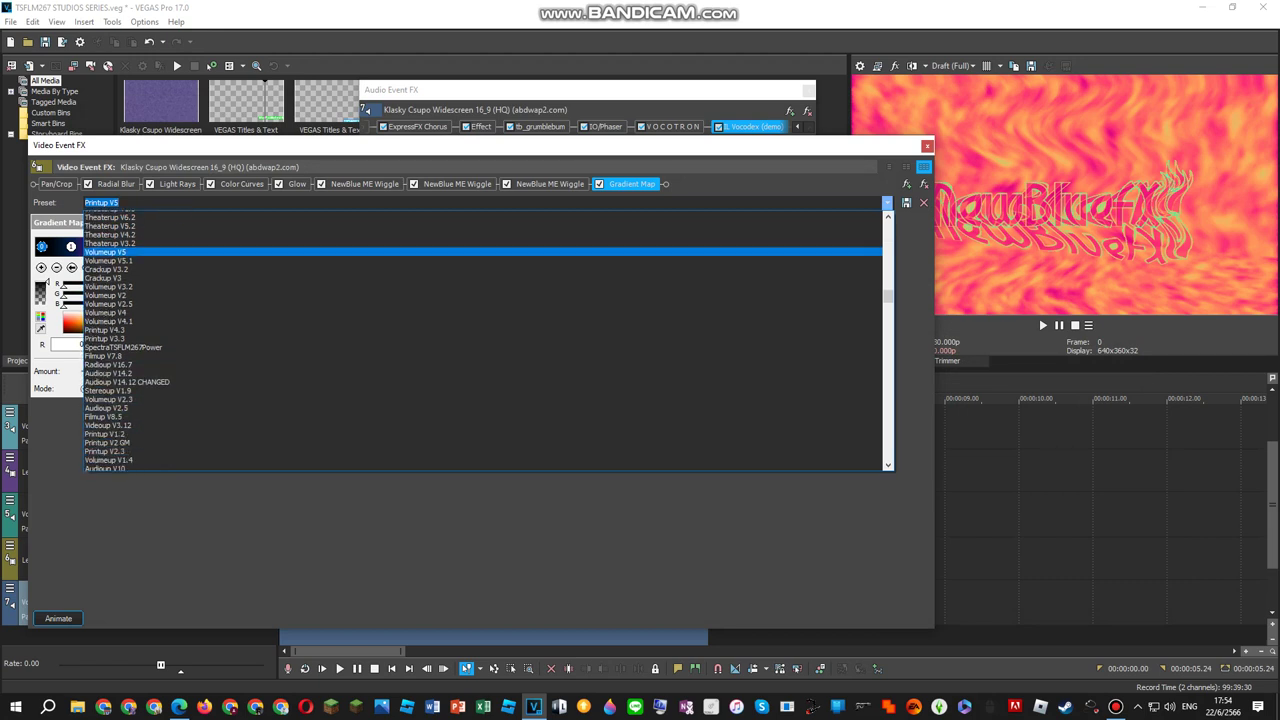
scroll(480, 397, "down", 3)
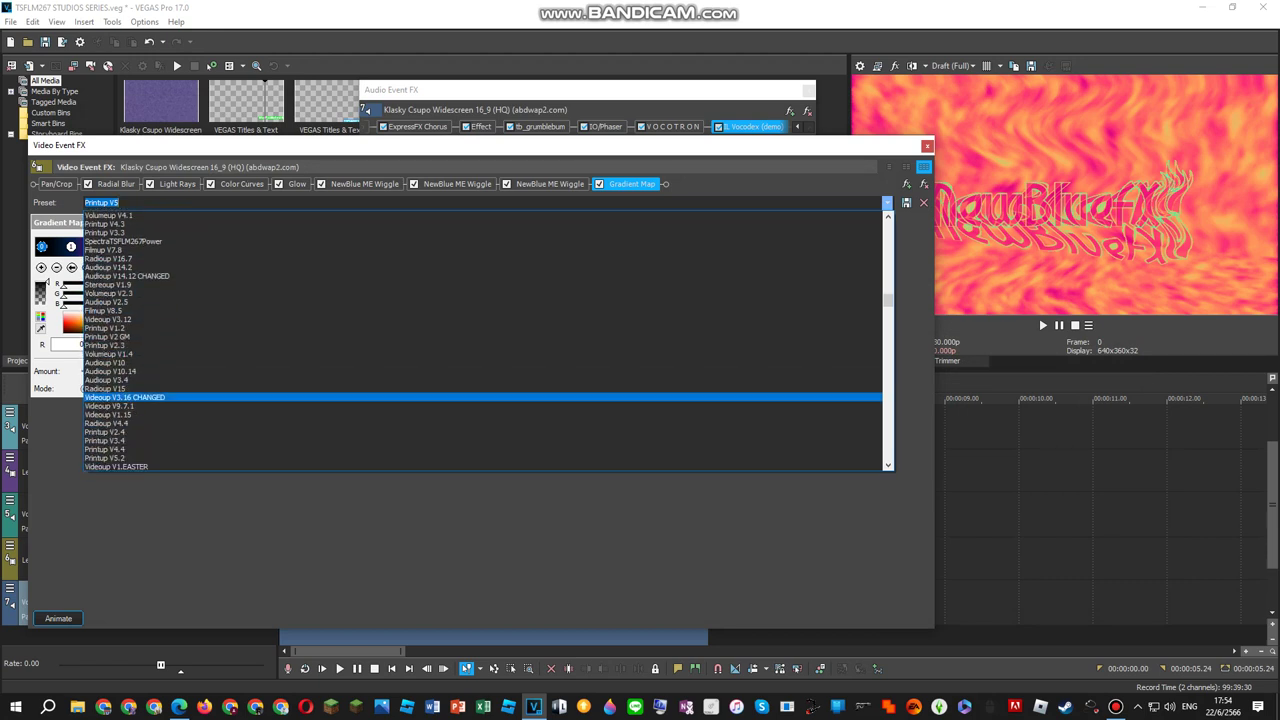
left_click(160, 458)
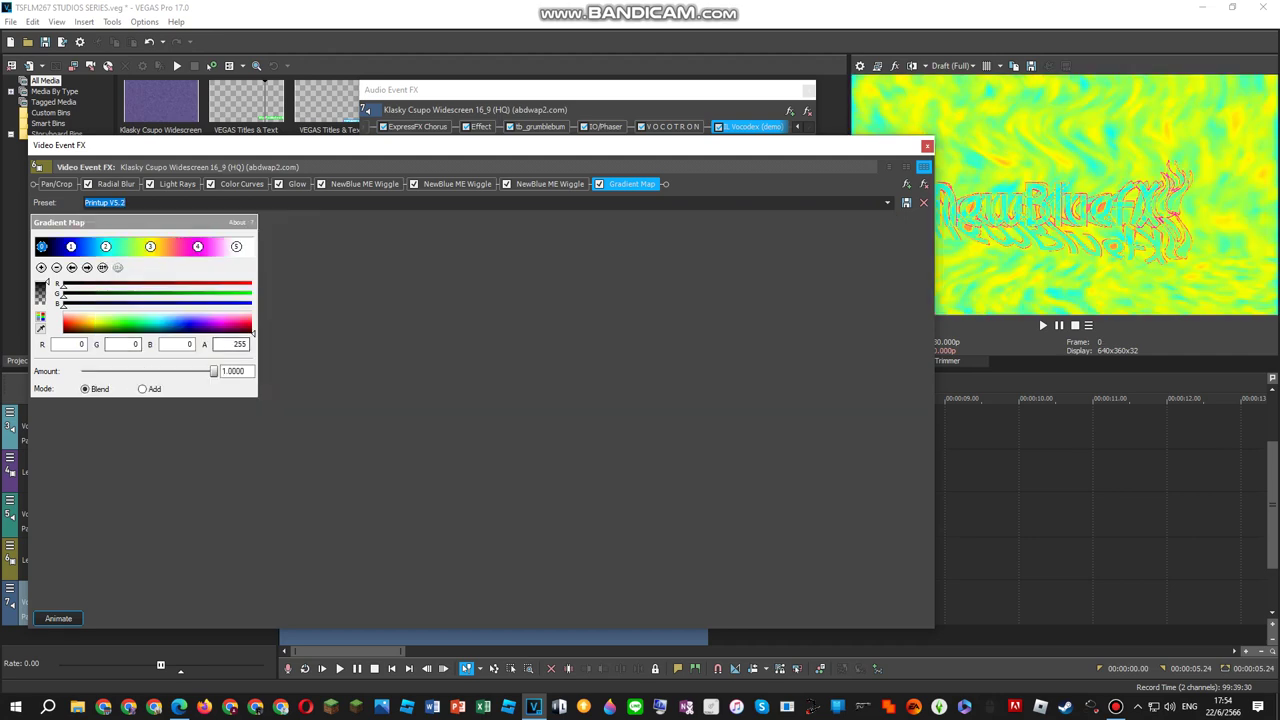
Review the settings of Radial Blur, Light Rays, Color Curves, Glow and the three NewBlue ME Wiggle effects, ending at Gradient Map.
left_click(116, 184)
left_click(178, 184)
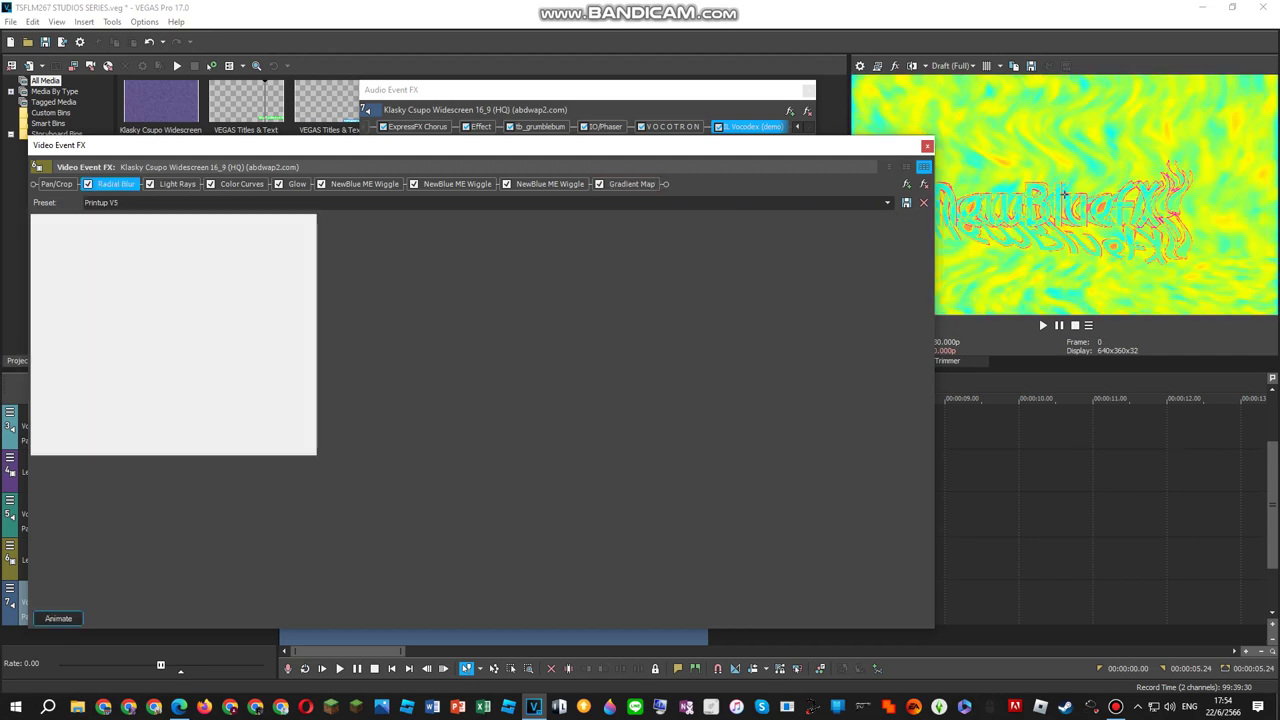
left_click(241, 184)
left_click(297, 184)
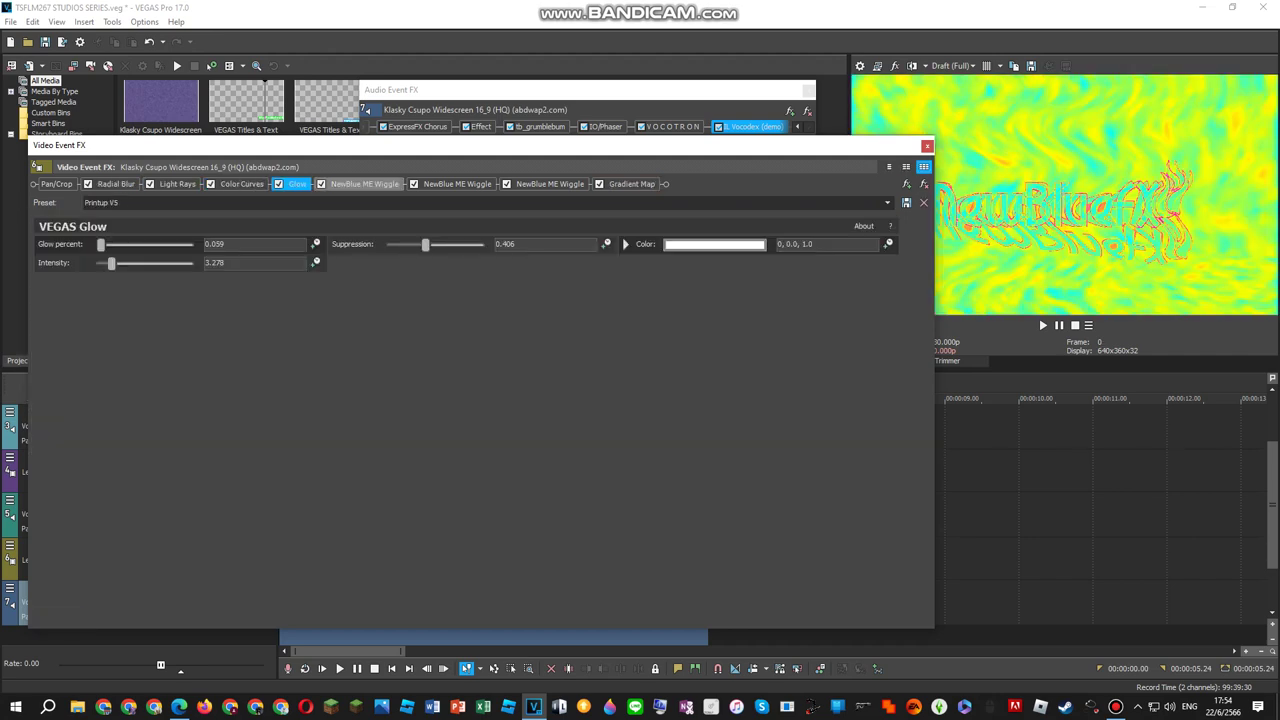
left_click(363, 184)
left_click(364, 184)
left_click(457, 184)
left_click(550, 184)
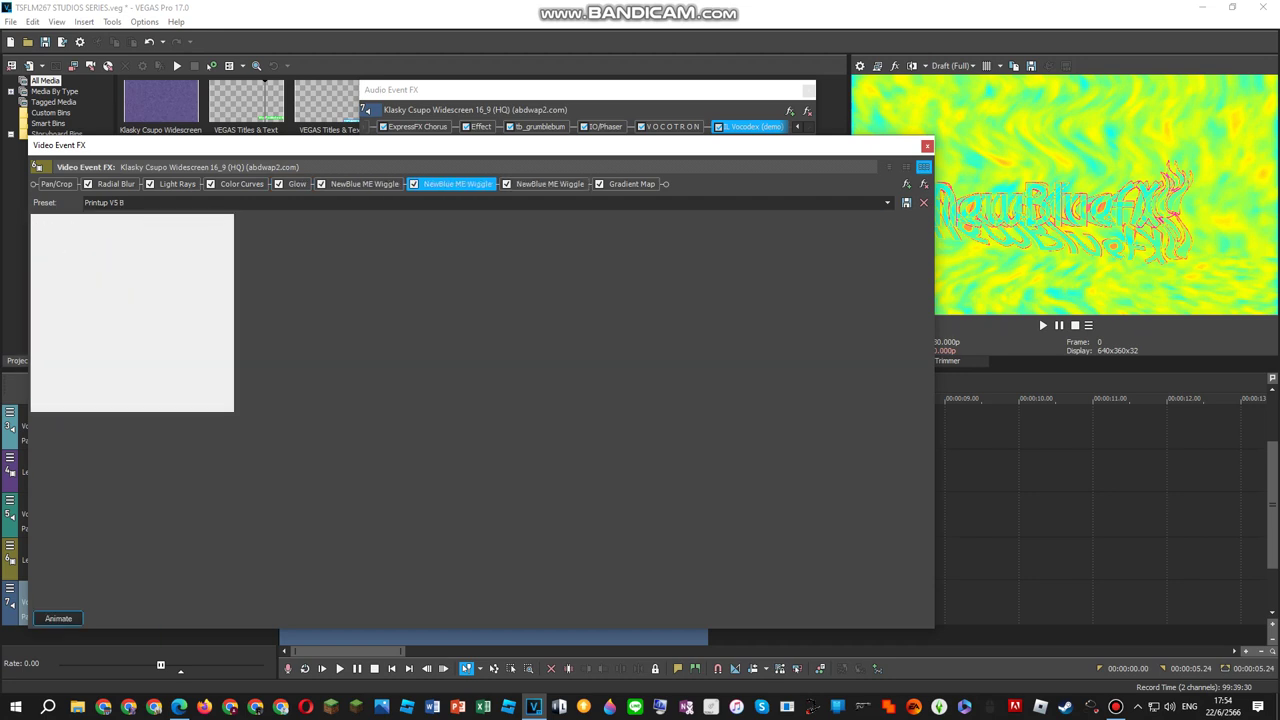
left_click(631, 184)
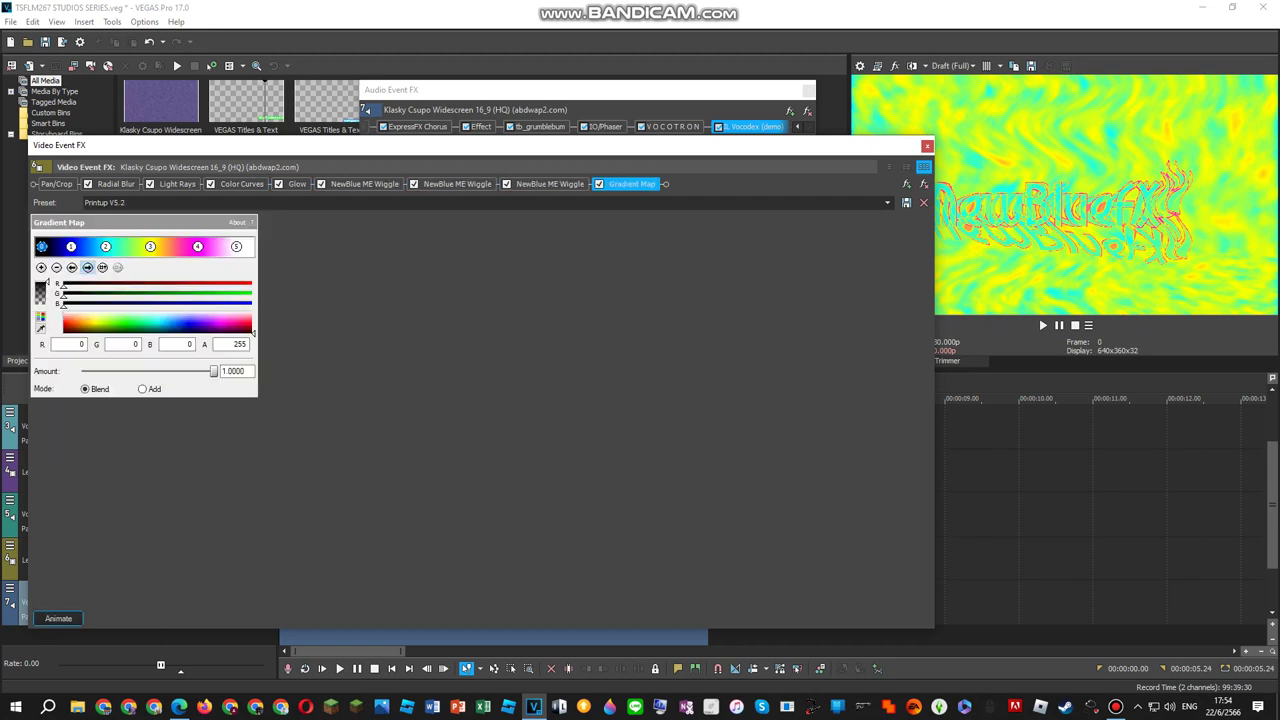
Cycle through all color points of the Printup V5.2 gradient.
left_click(87, 267)
left_click(87, 267)
left_click(87, 267)
left_click(87, 267)
left_click(87, 267)
left_click(87, 267)
Replace the audio event's effect chain with the Printup V5 filter package.
left_click(600, 90)
left_click(790, 110)
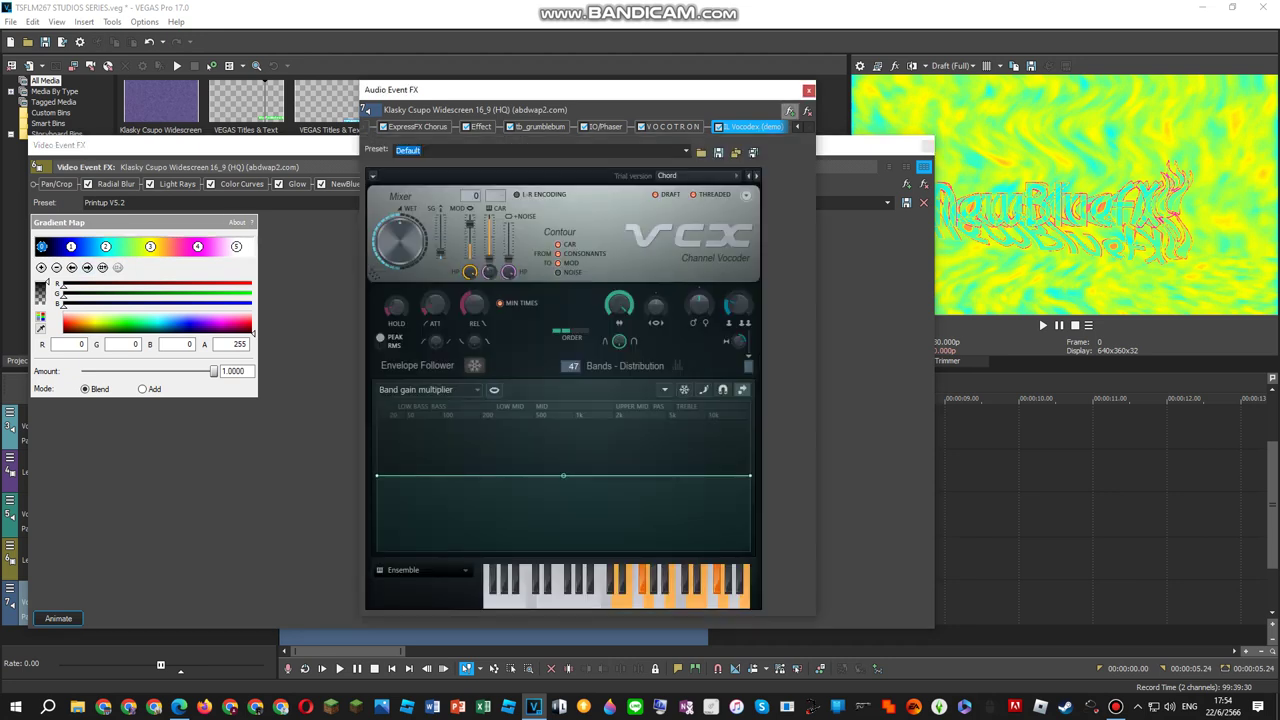
left_click(790, 110)
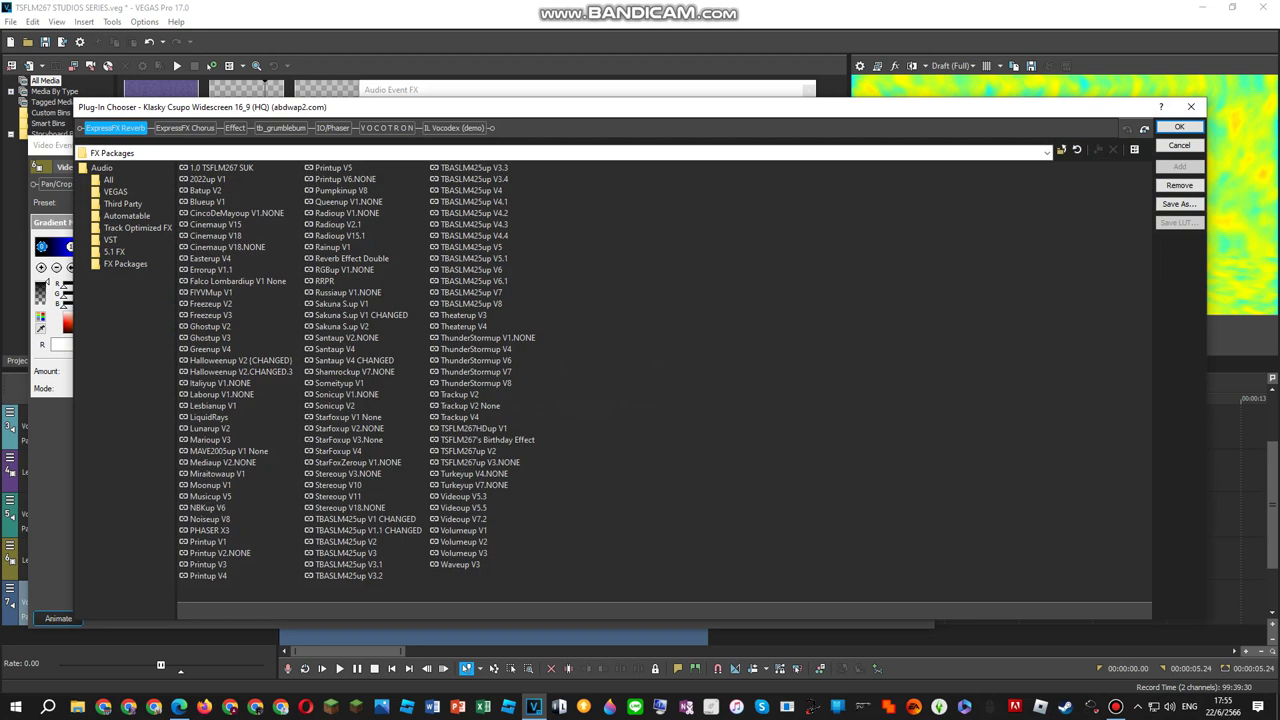
left_click(345, 179)
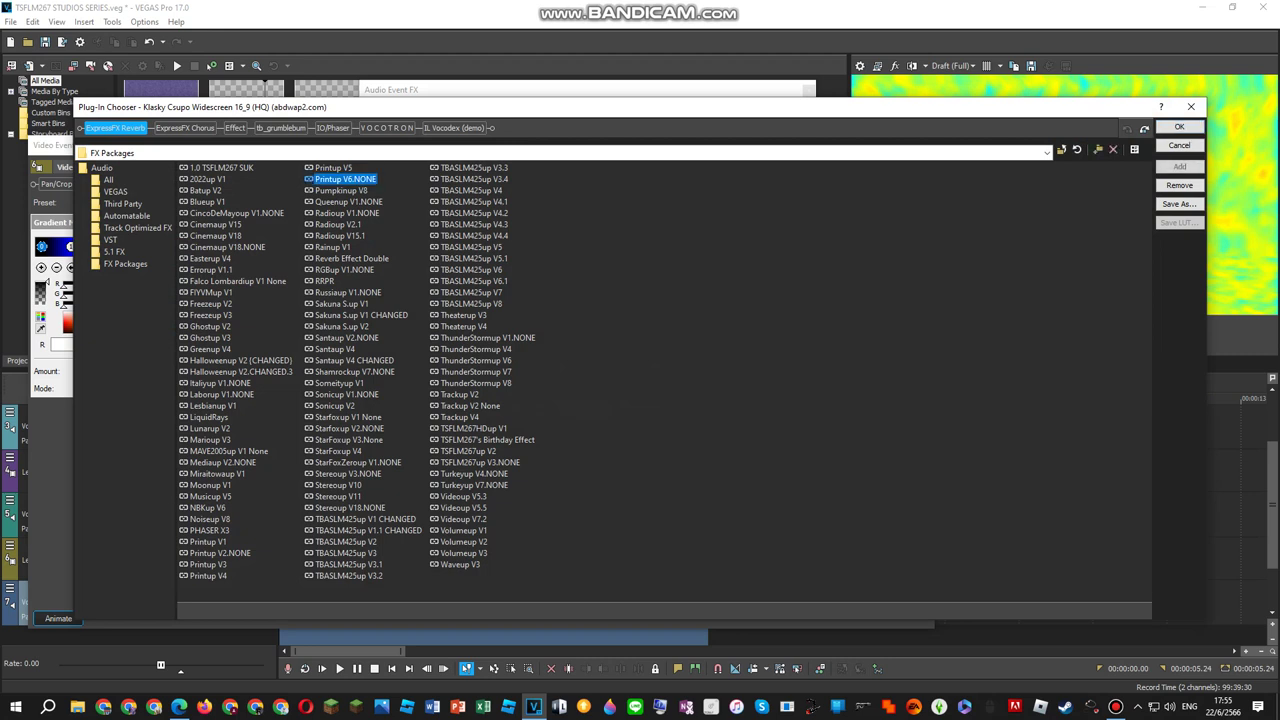
double_click(333, 168)
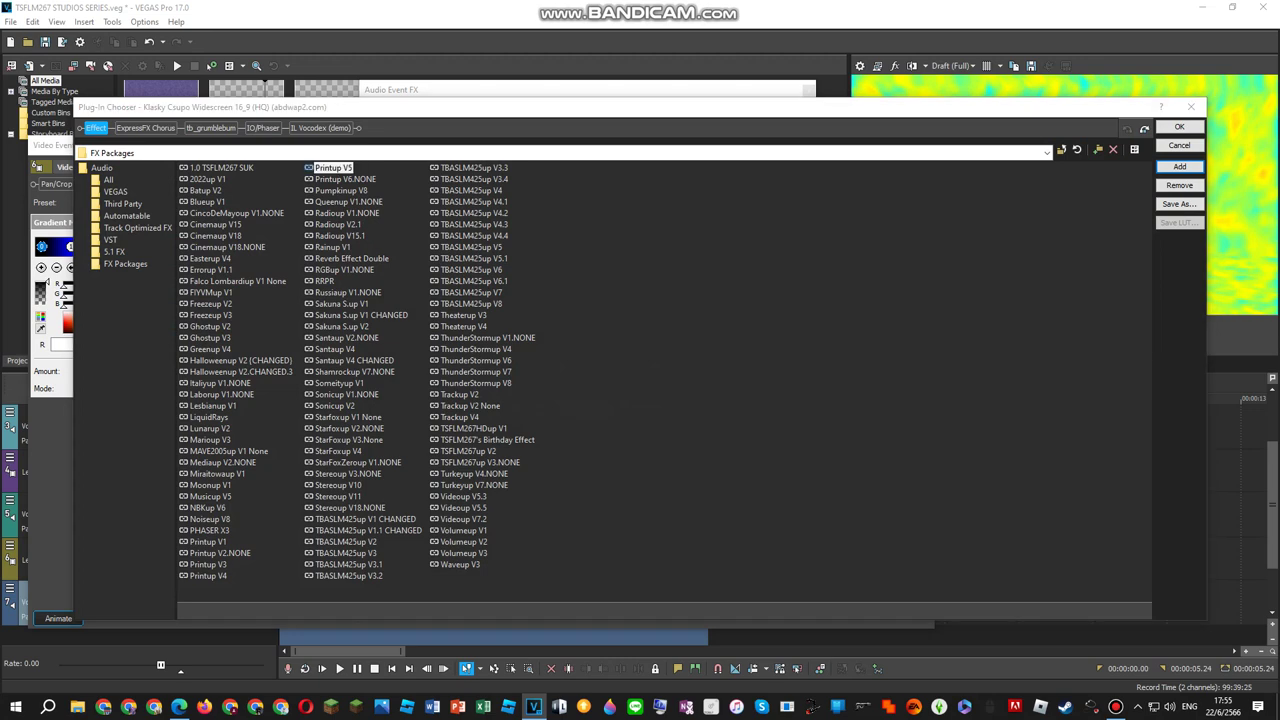
left_click(1180, 127)
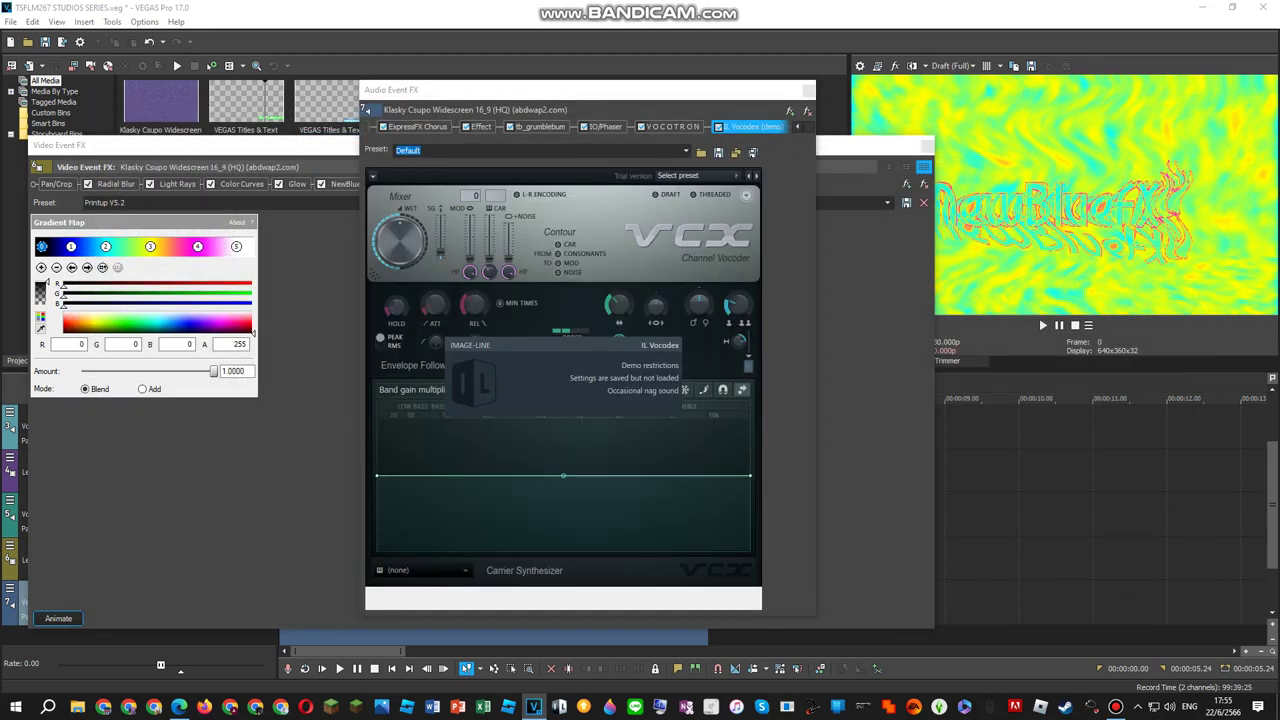
Switch to the browser to look at the "How To Do Make Some Toneup V1" video, and return to VEGAS Pro.
left_click(179, 706)
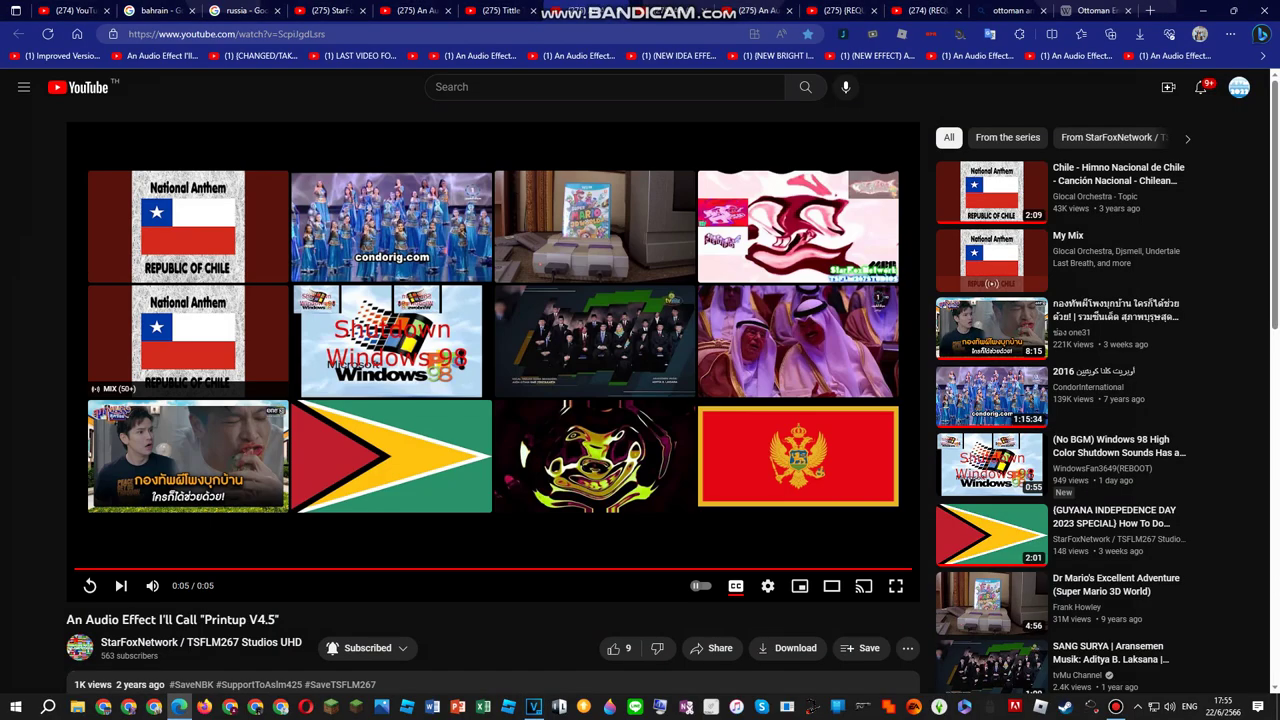
left_click(860, 11)
left_click(1097, 11)
left_click(845, 11)
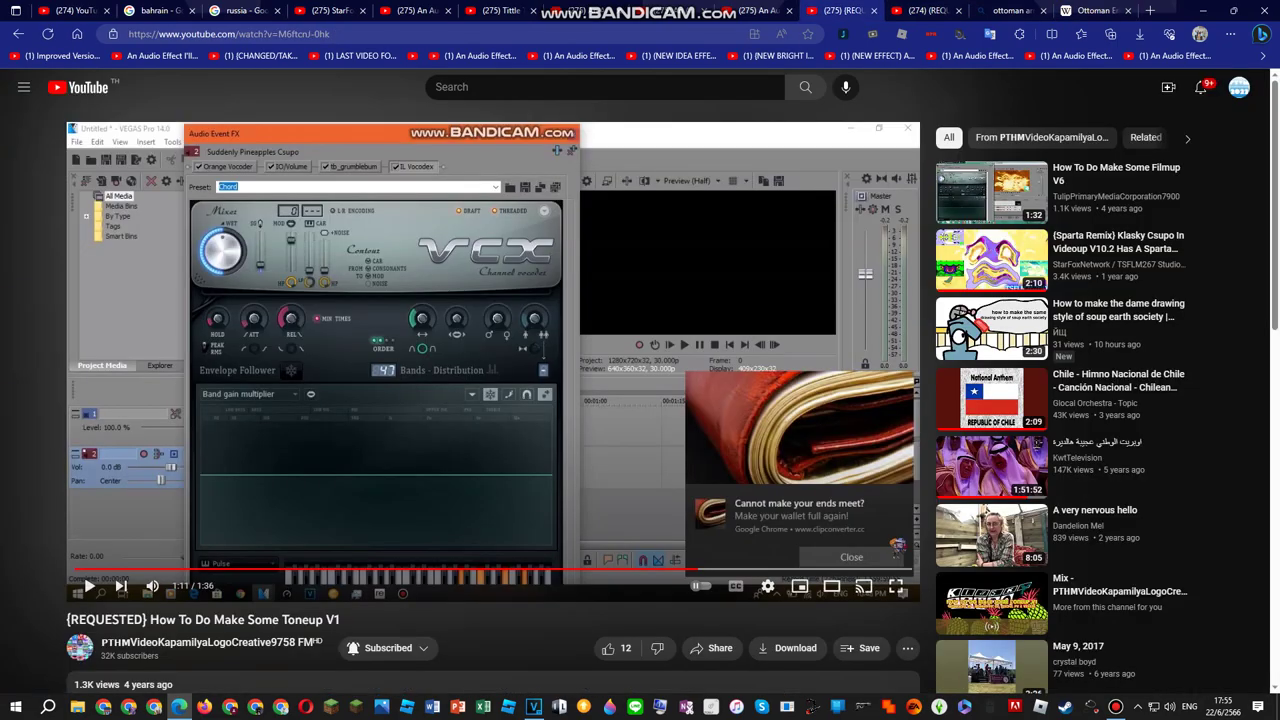
left_click(1012, 11)
left_click(845, 11)
key("alt+Tab")
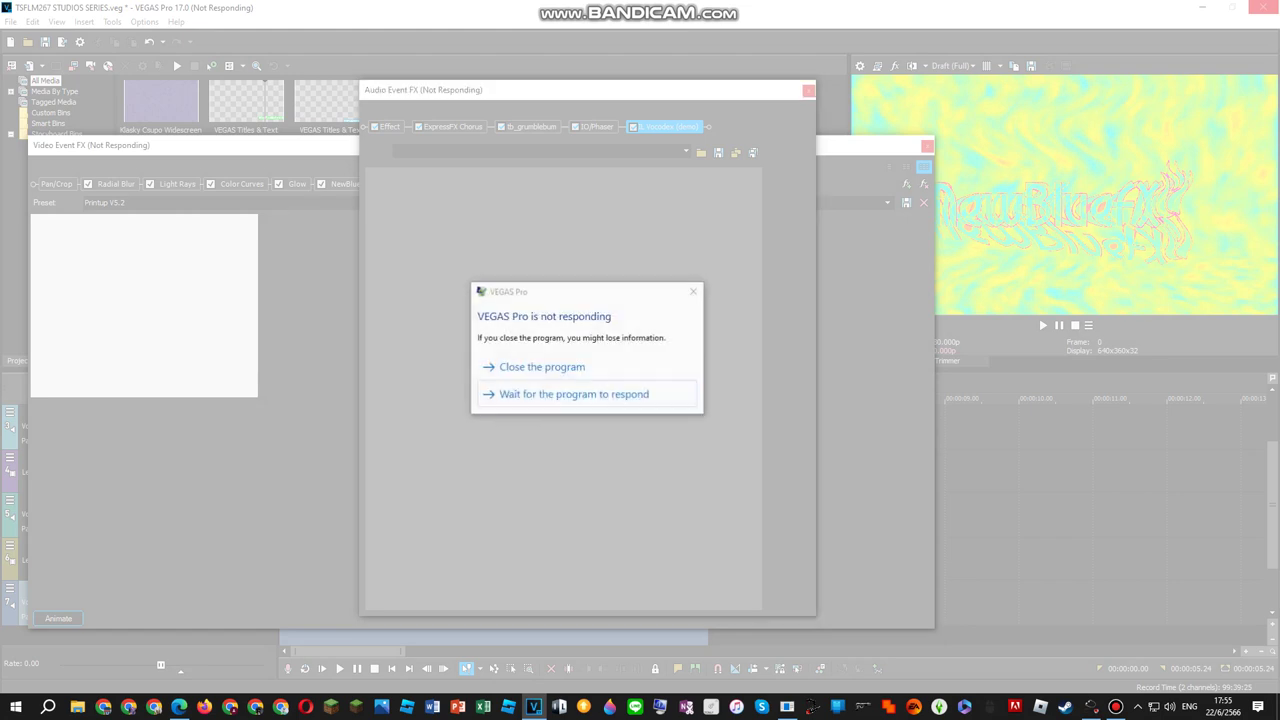
Show the problem details in the VEGAS Pro crash report and dismiss the report without sending it.
key("Return")
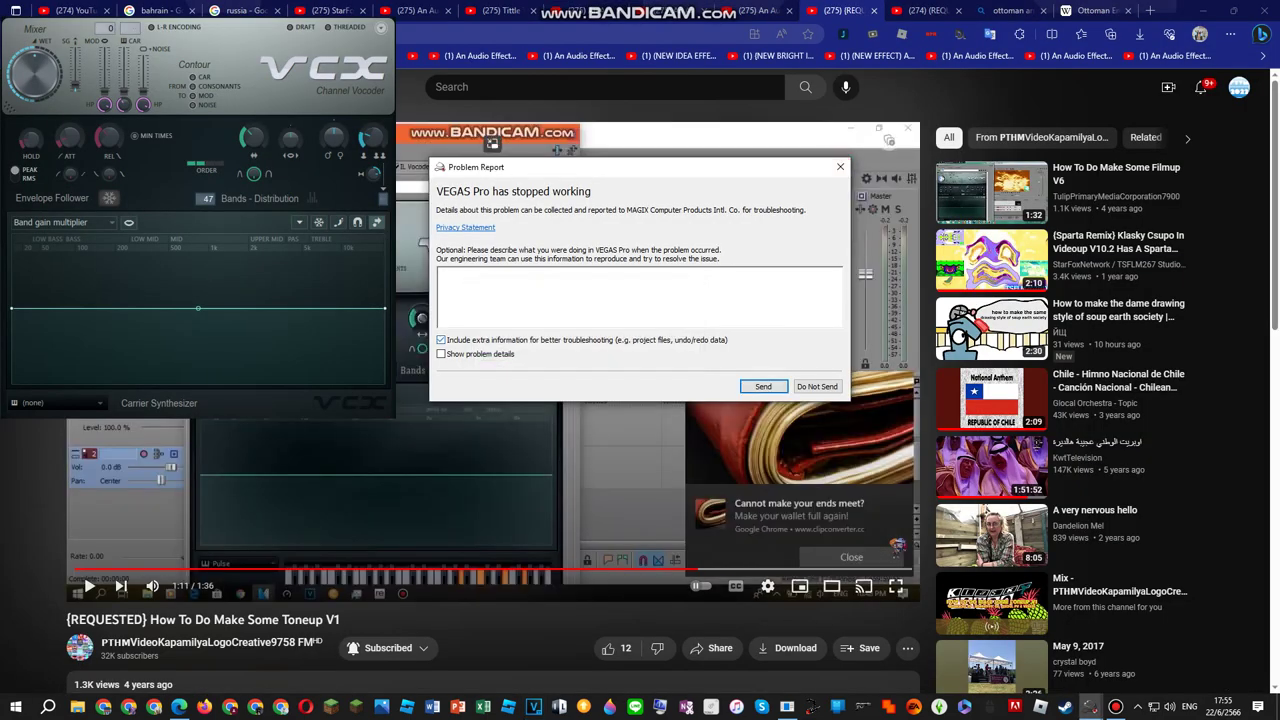
left_click(441, 340)
left_click(441, 354)
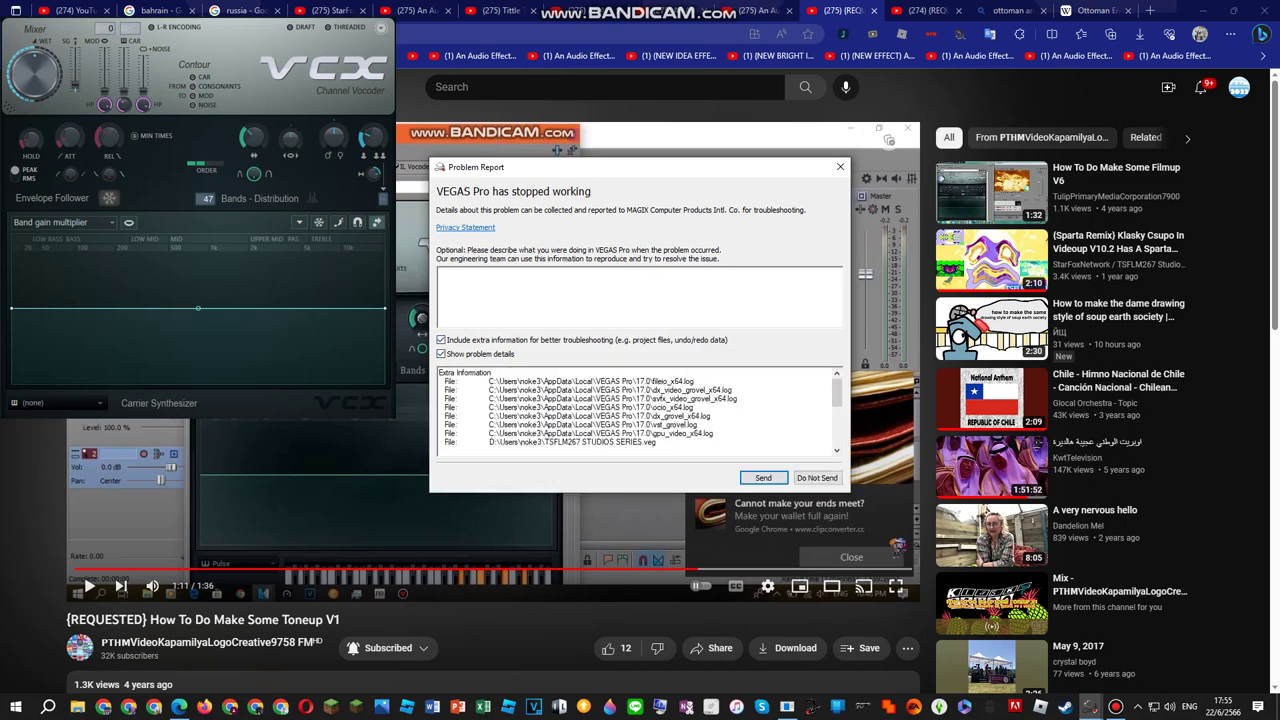
left_click(840, 167)
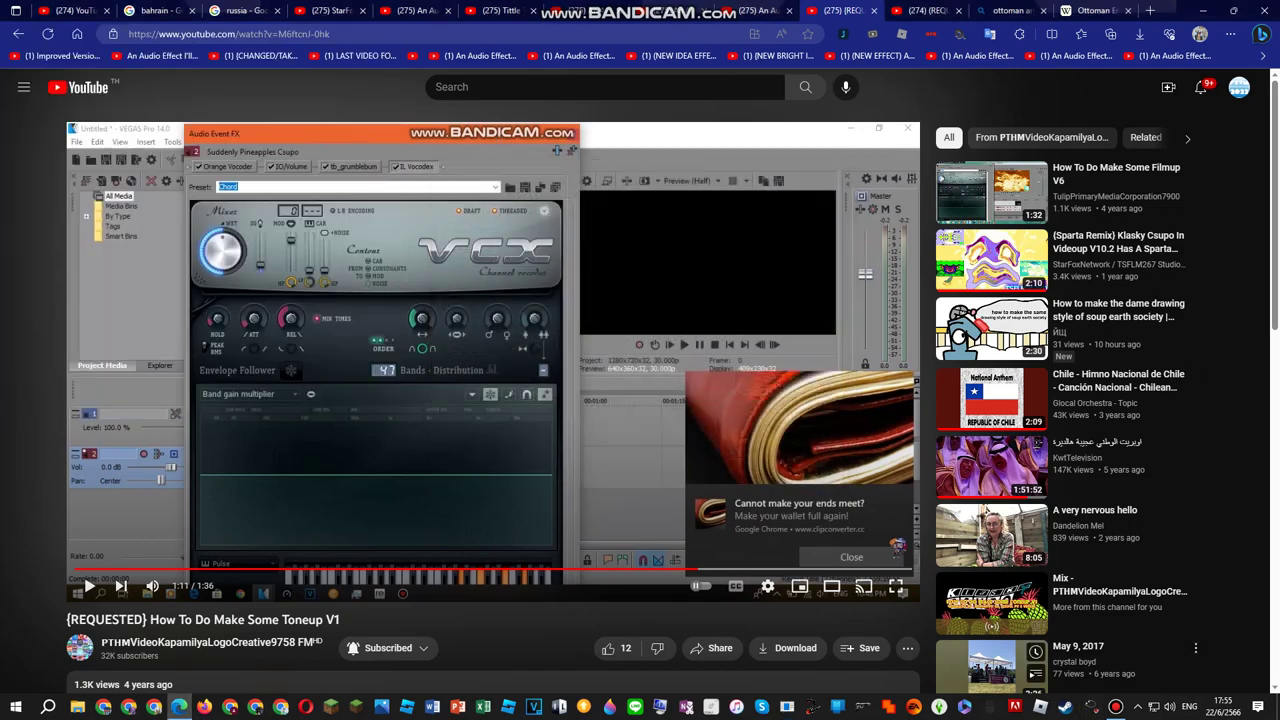
Restart VEGAS Pro and decline to restore the autosaved project.
mouse_move(1116, 706)
mouse_move(1112, 650)
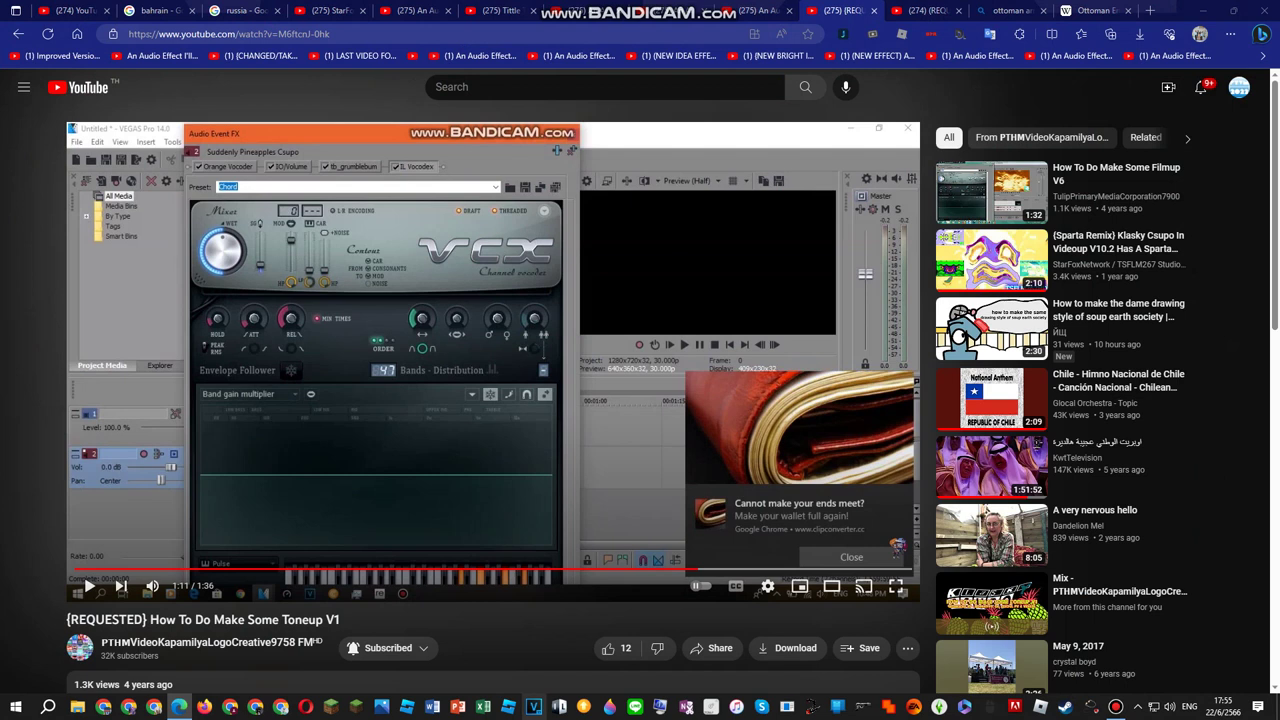
left_click(500, 685)
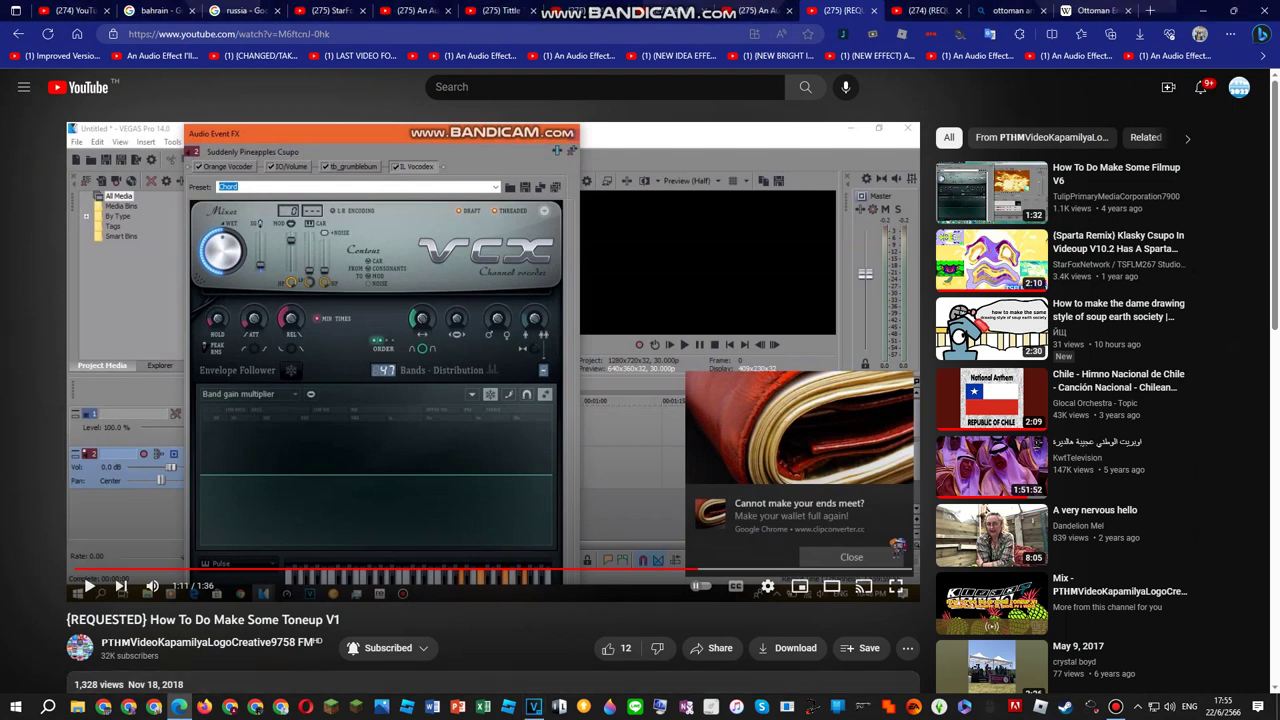
left_click(534, 706)
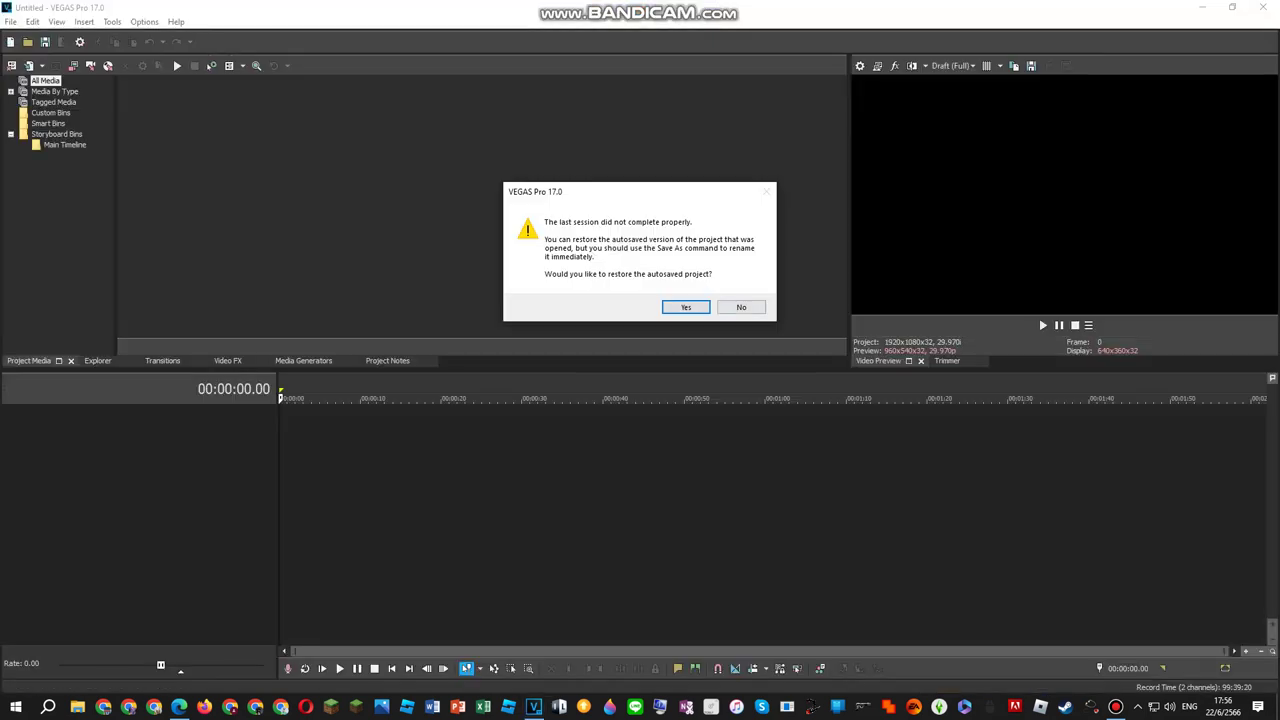
left_click(741, 307)
left_click(723, 285)
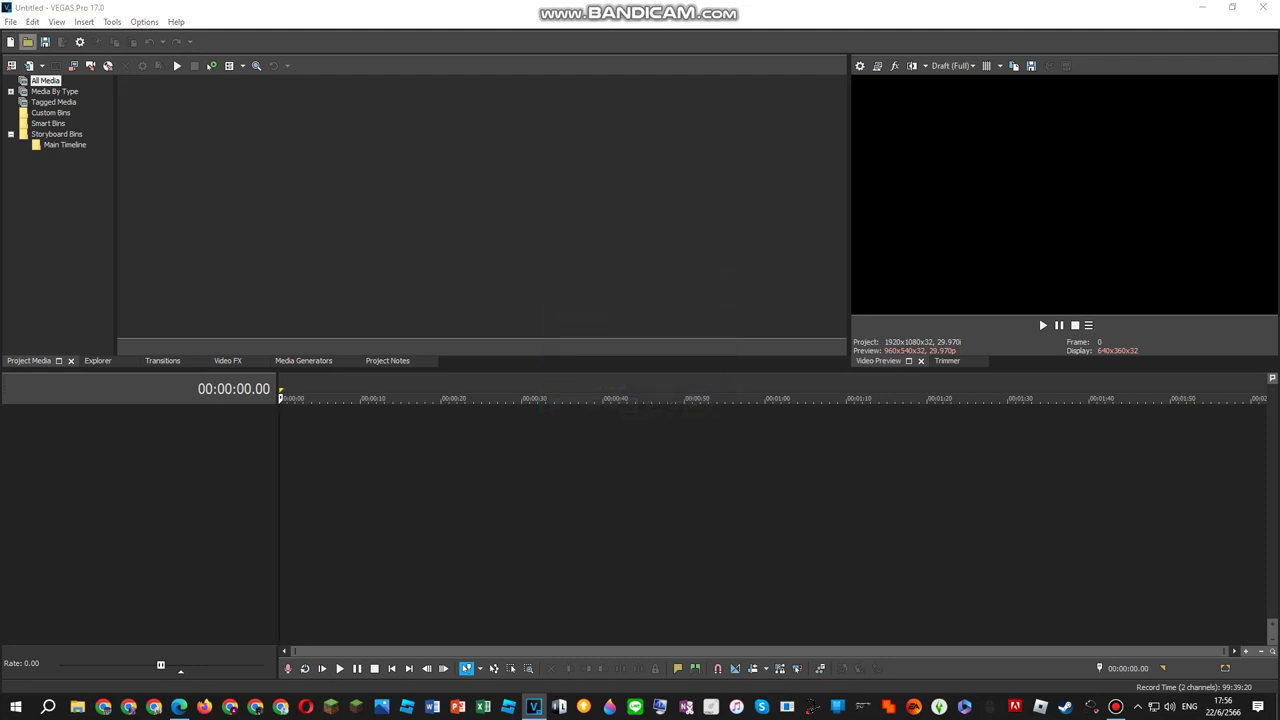
Open a large batch of image and video files from the Downloads folder in the empty project.
left_click(28, 41)
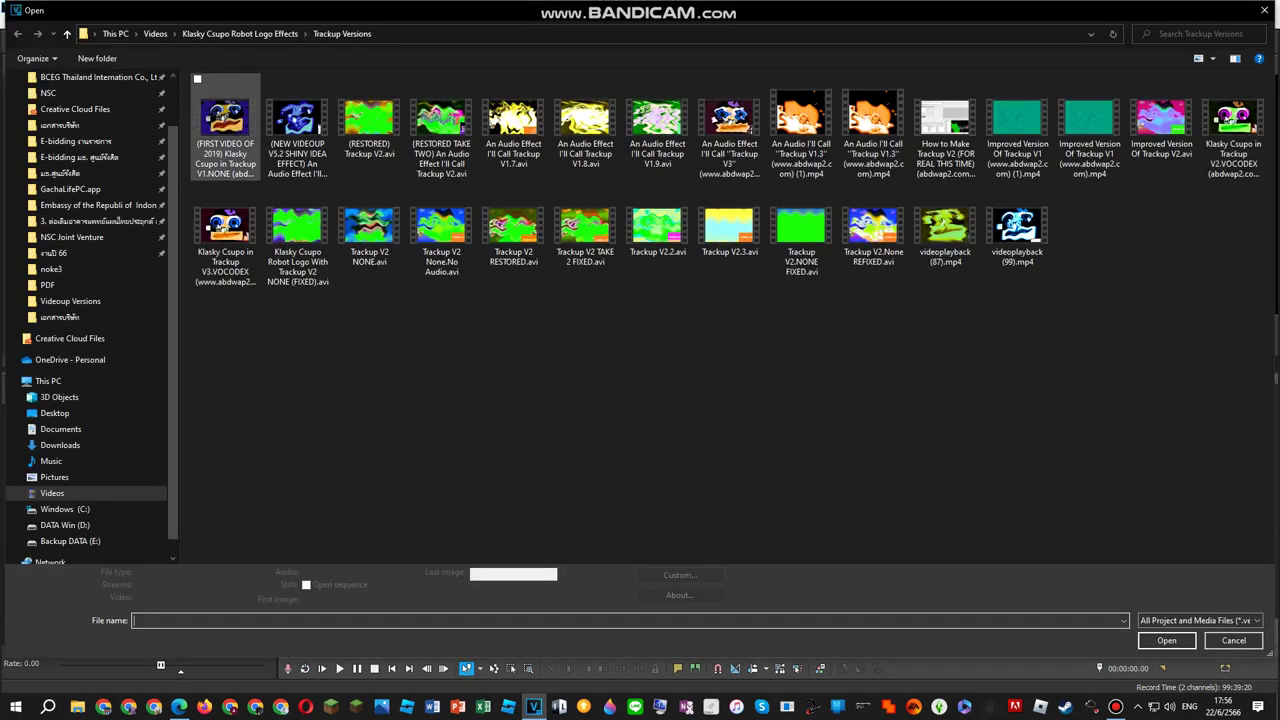
left_click(62, 445)
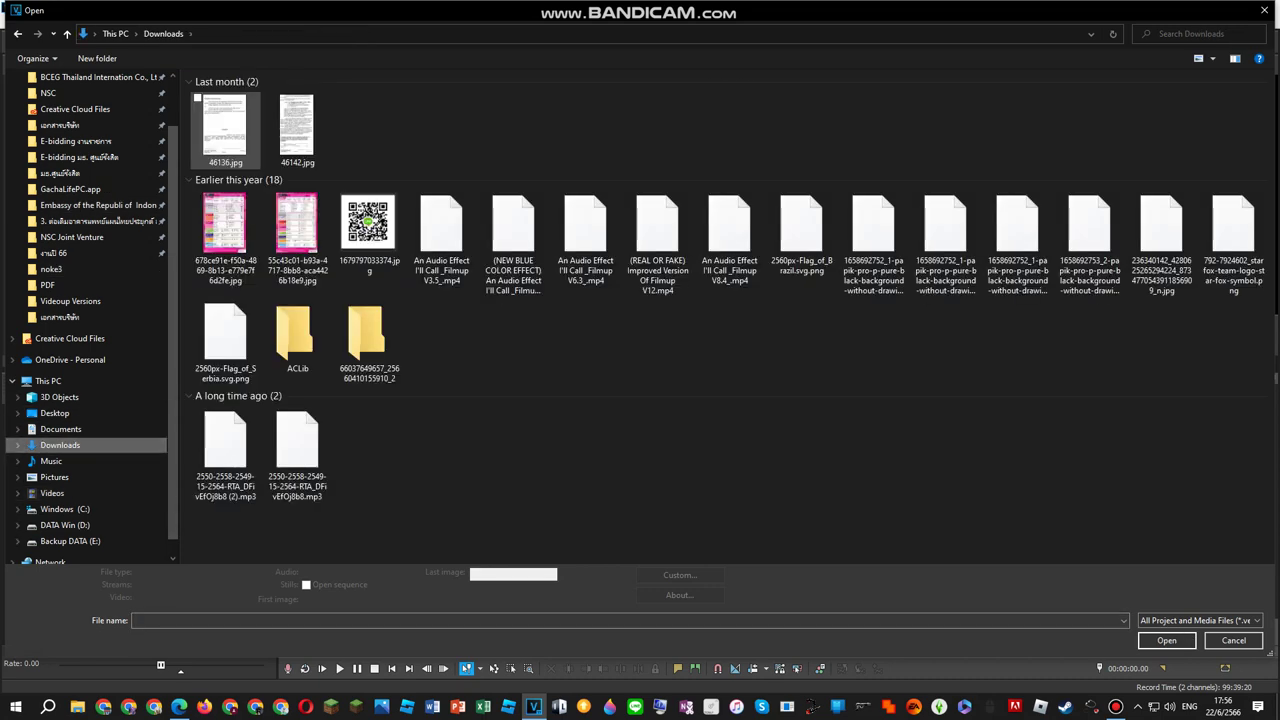
left_click_drag(192, 119, 1162, 562)
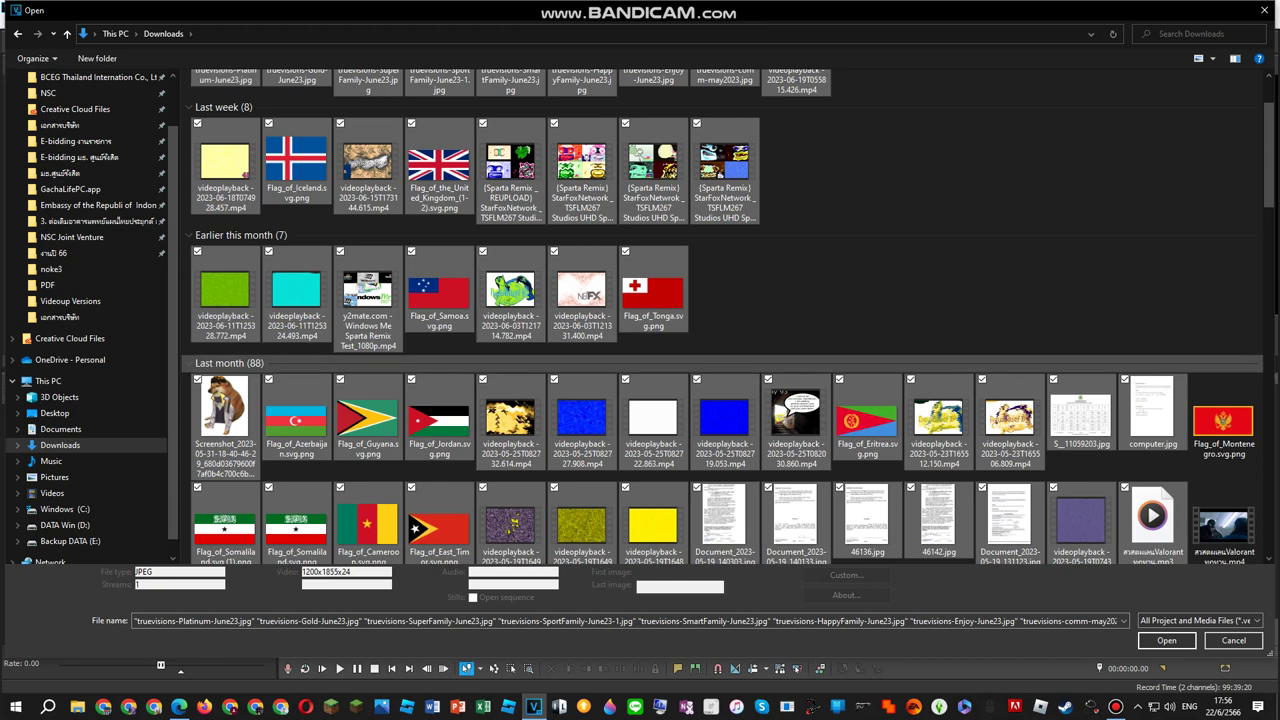
right_click(1070, 560)
left_click(1166, 640)
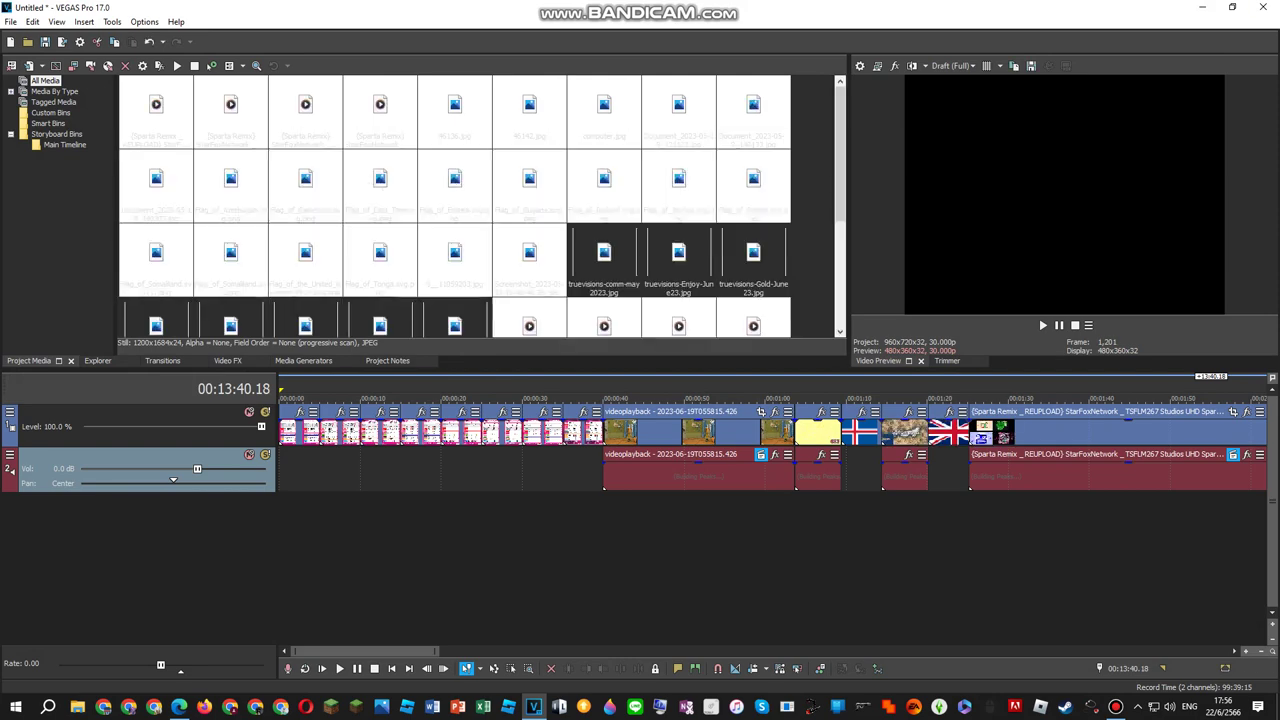
Close the untitled project holding the batch of media files, and restart VEGAS Pro with an empty project.
left_click(1264, 7)
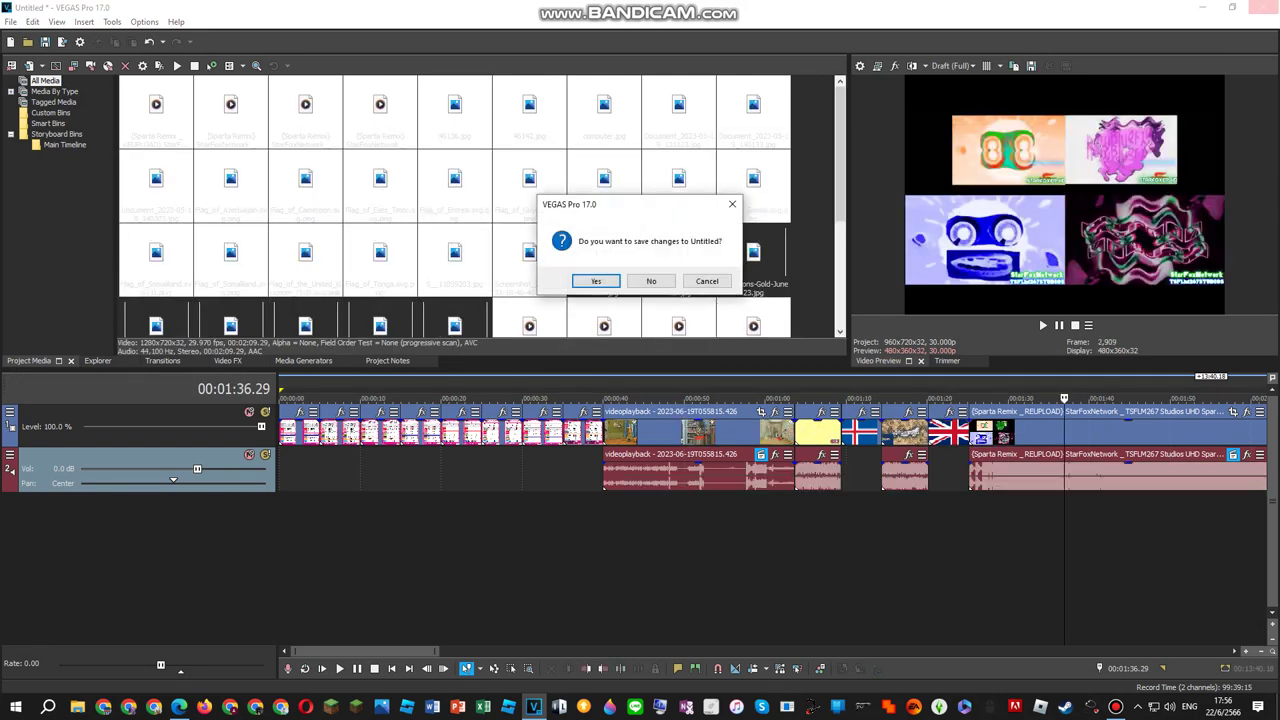
left_click(707, 281)
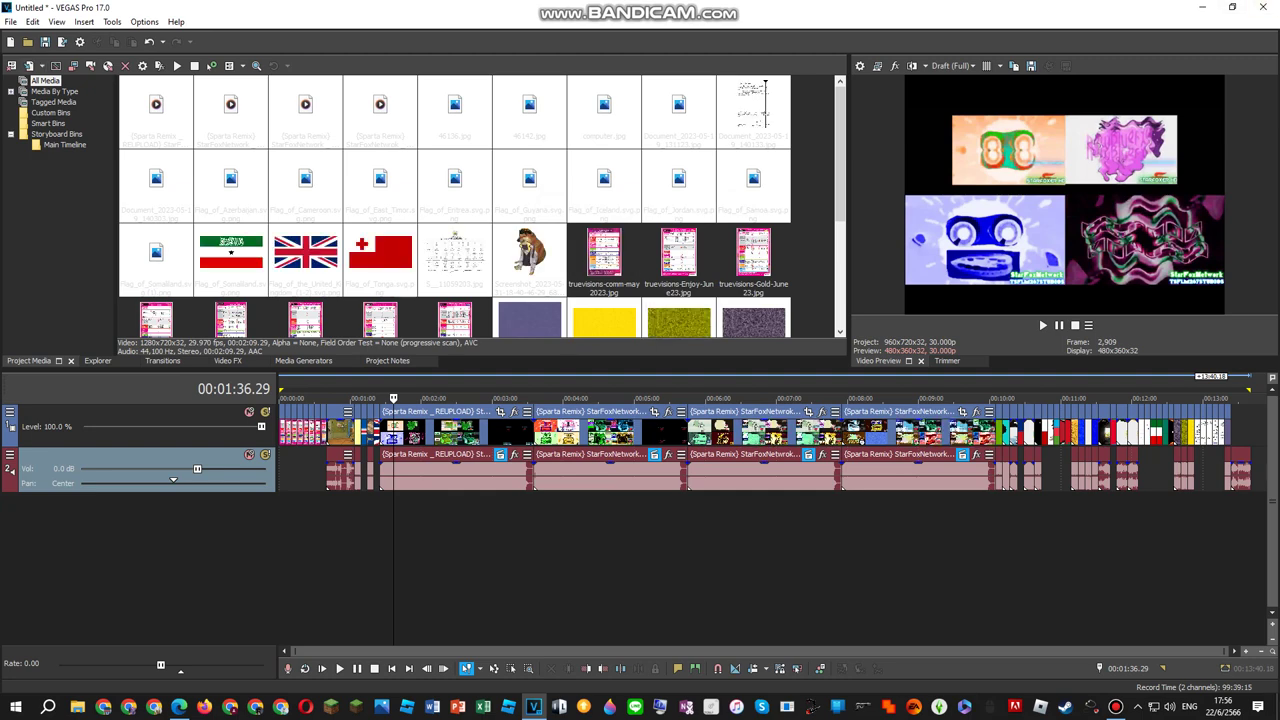
key("alt+Tab")
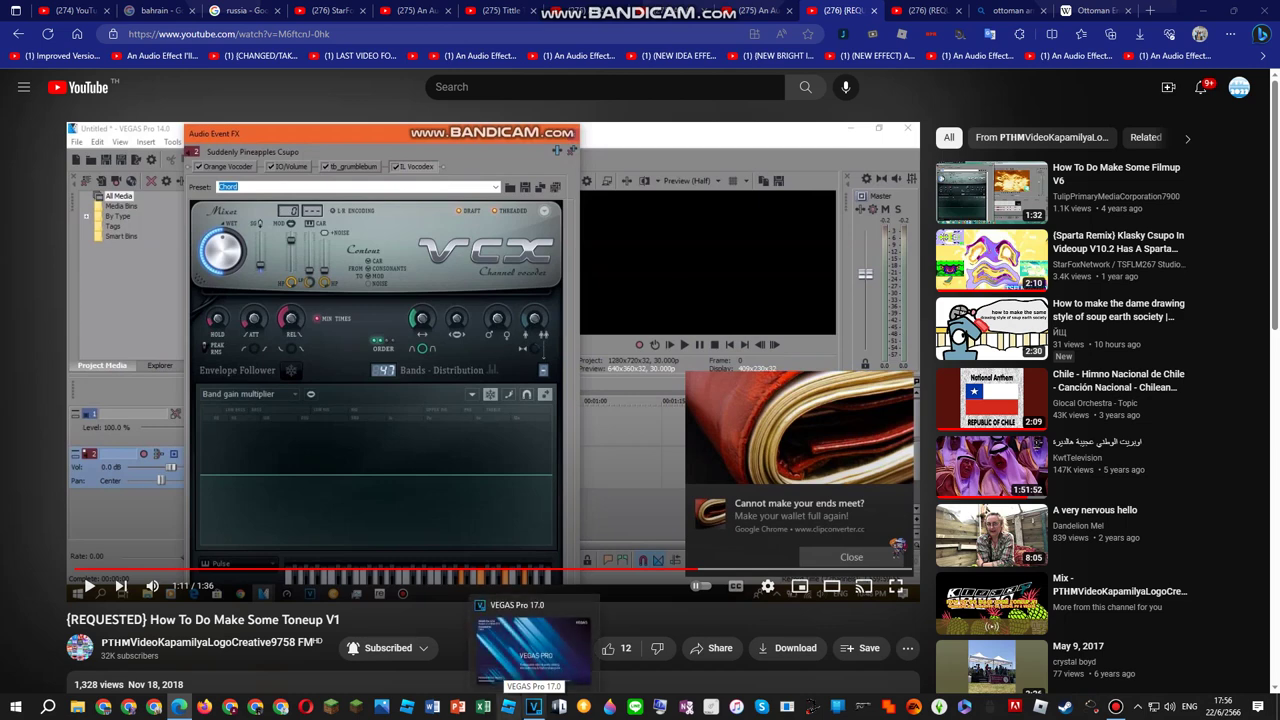
left_click(534, 706)
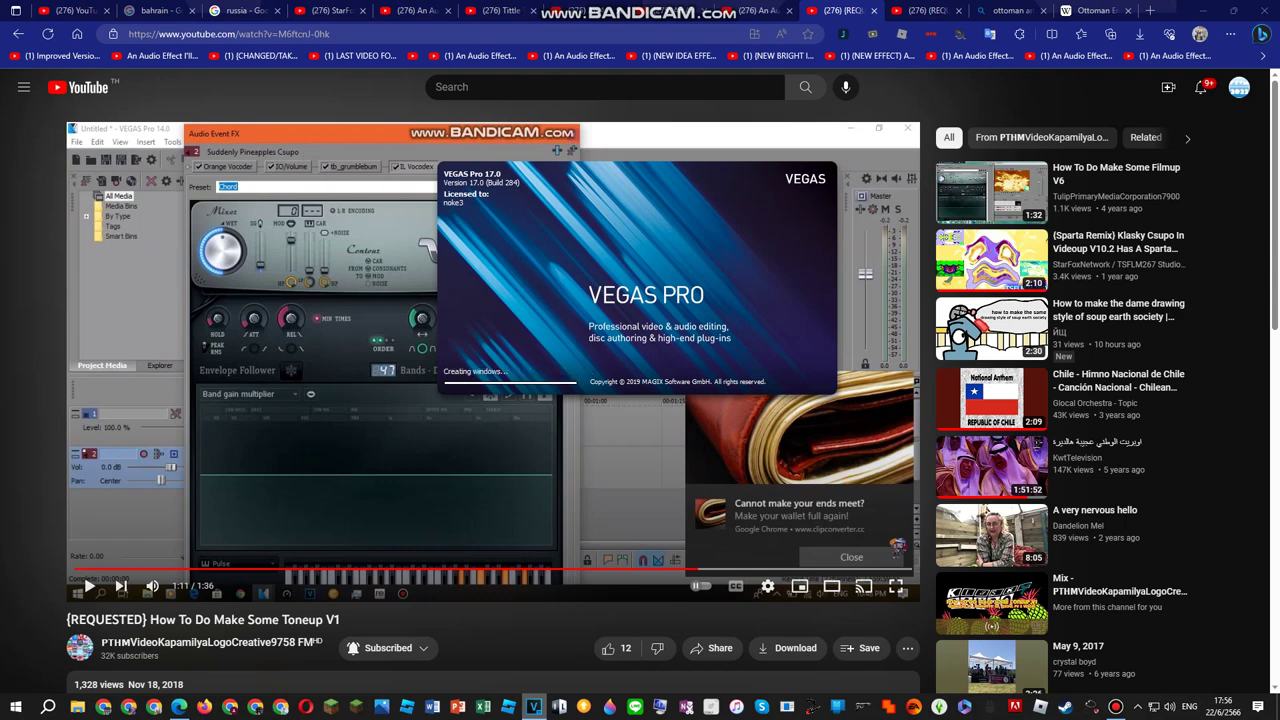
left_click(534, 706)
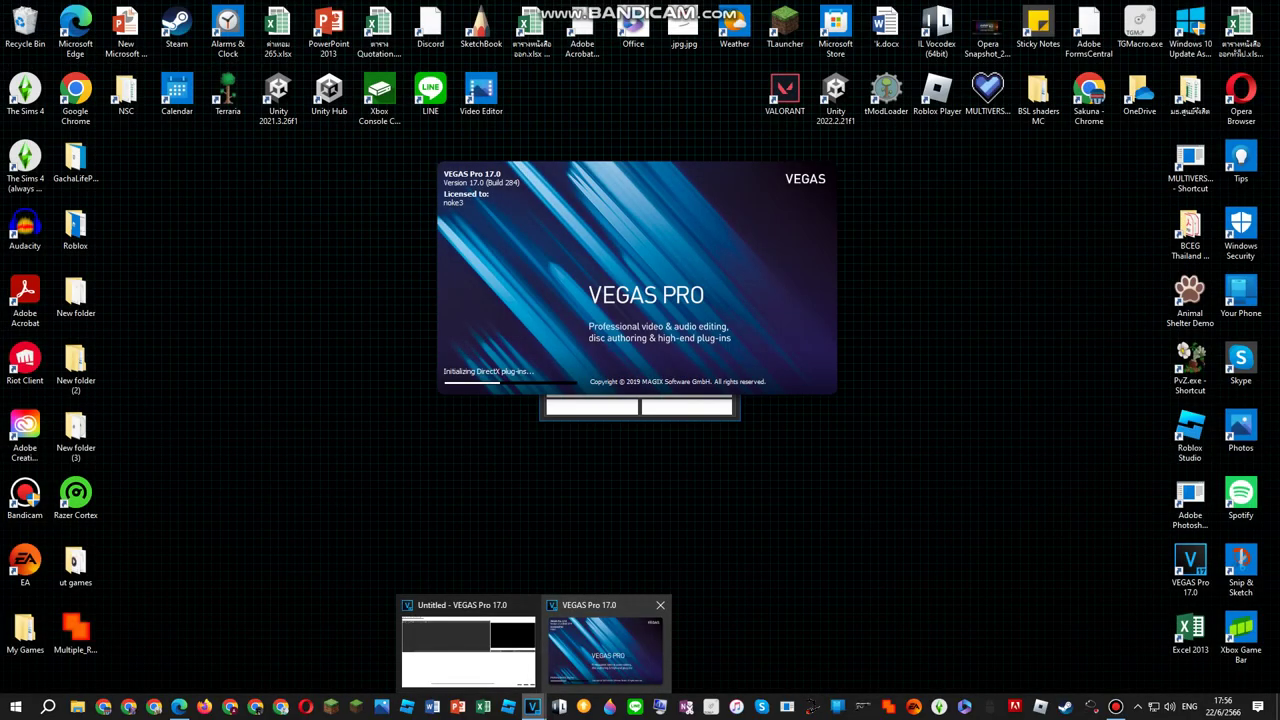
left_click(466, 651)
left_click(722, 285)
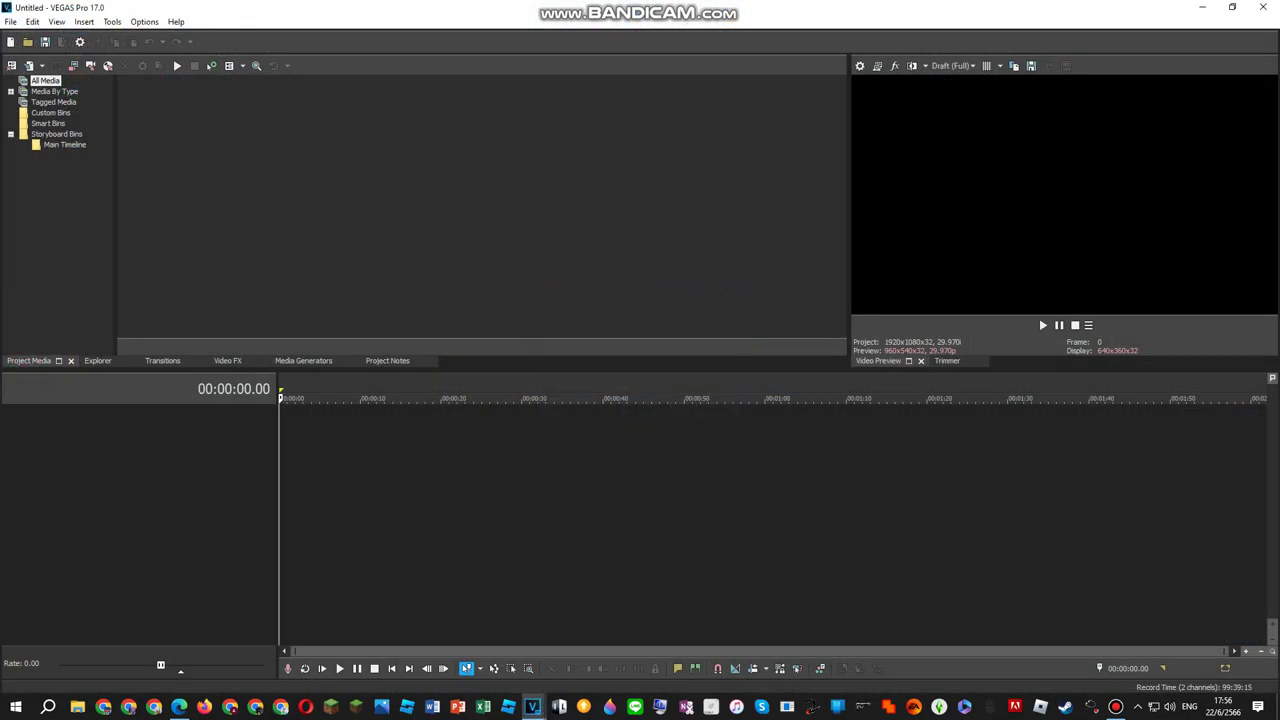
Try to open all files from the Downloads folder at once in the empty project.
left_click(28, 41)
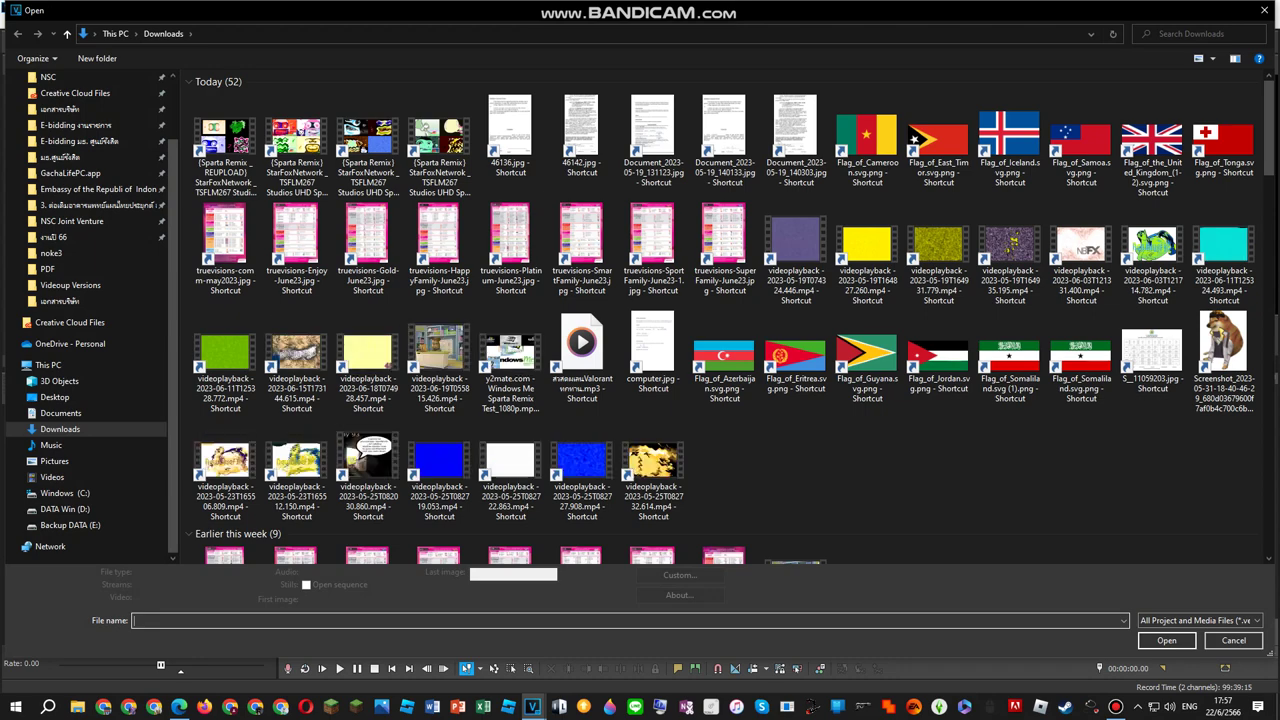
scroll(230, 150, "down", 3)
scroll(230, 150, "up", 3)
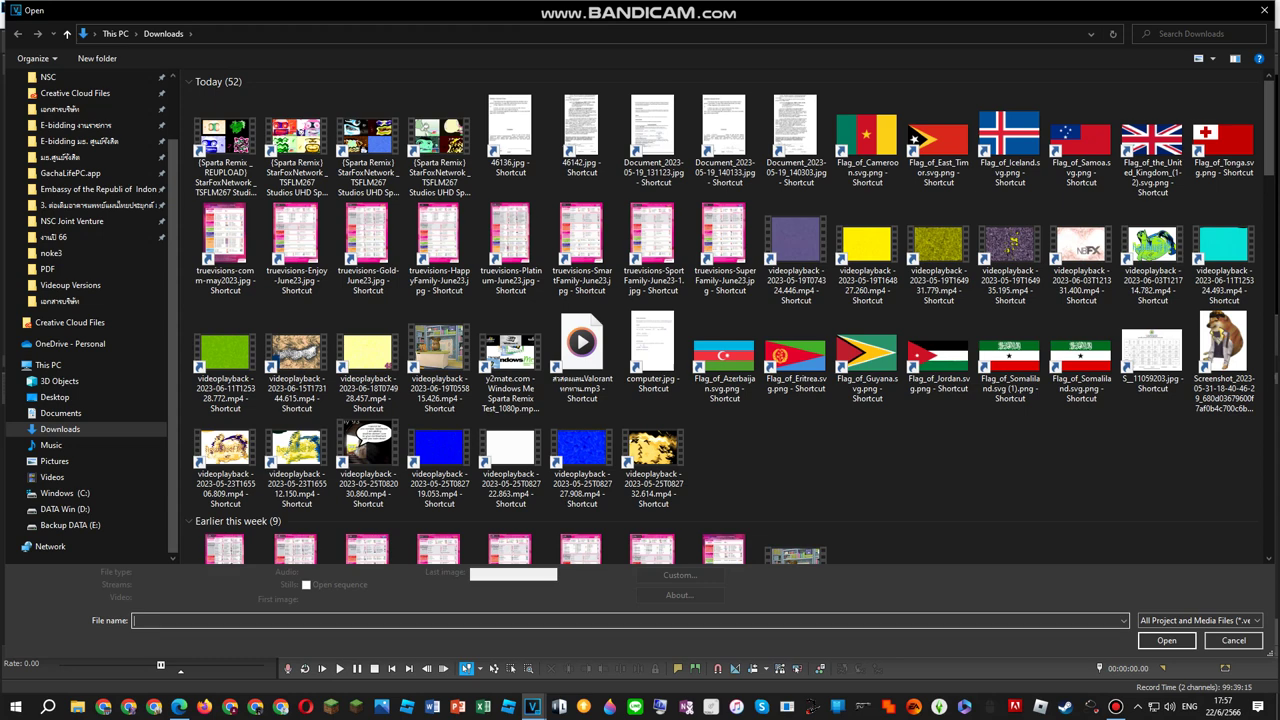
left_click_drag(185, 119, 191, 130)
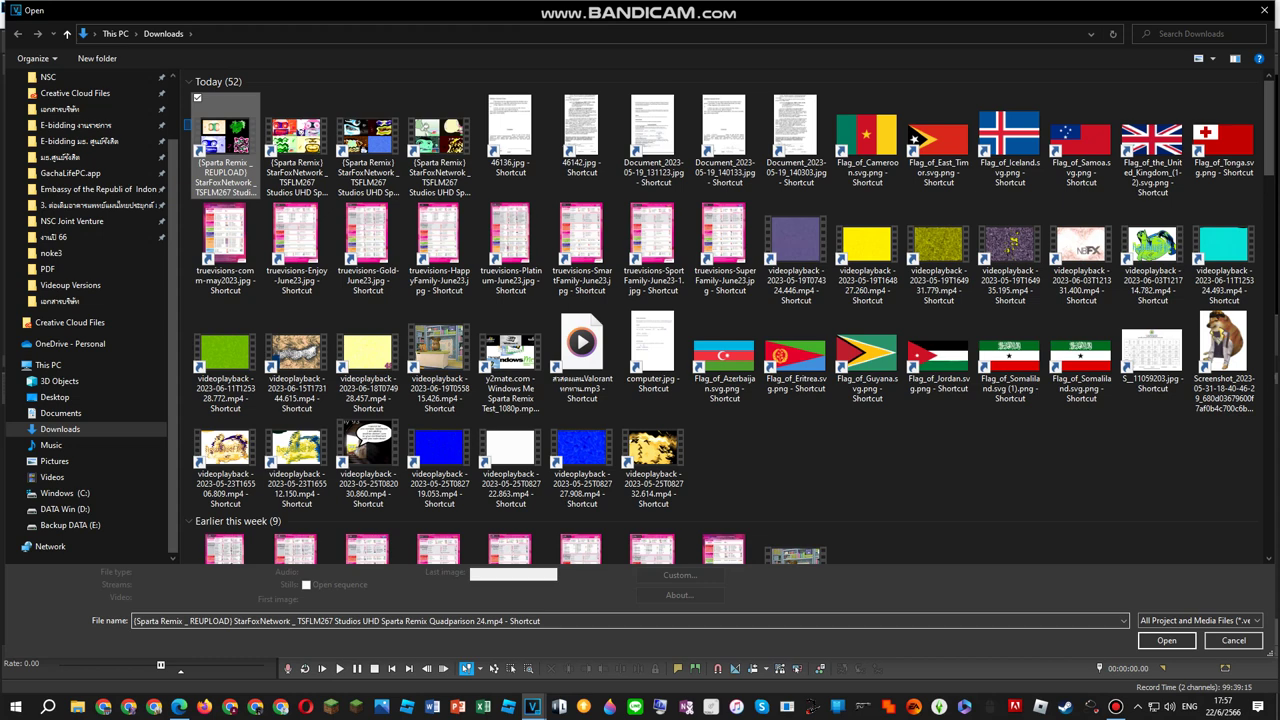
key("ctrl+a")
left_click_drag(1205, 555, 1232, 562)
left_click(1167, 641)
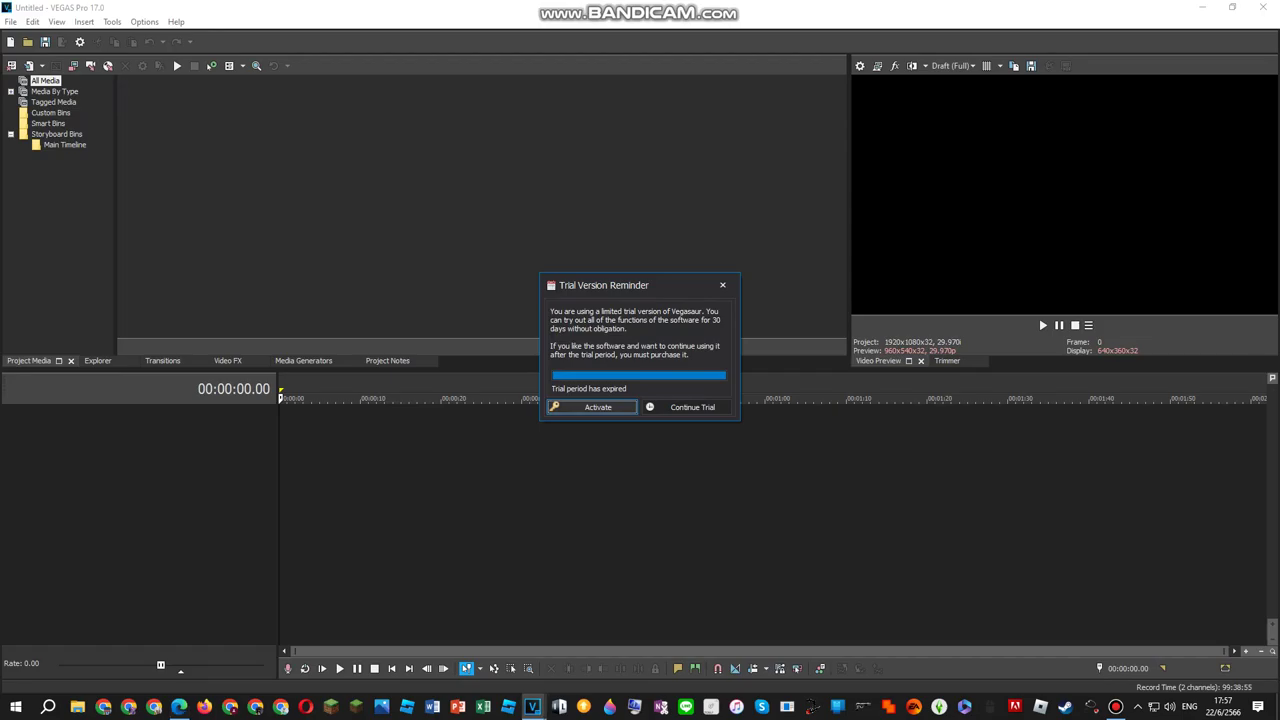
Dismiss the Vegasaur trial reminders and reopen the recent project TSFLM267 STUDIOS SERIES.veg in VEGAS Pro.
left_click(722, 285)
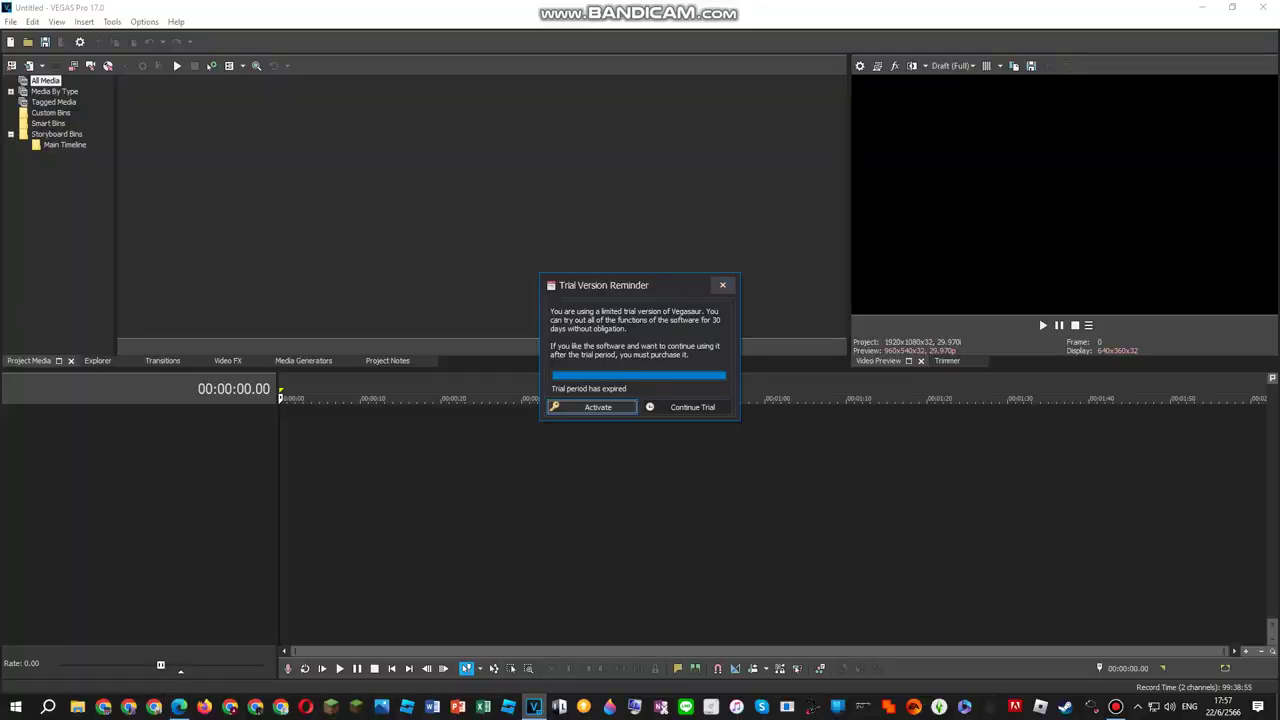
left_click(722, 285)
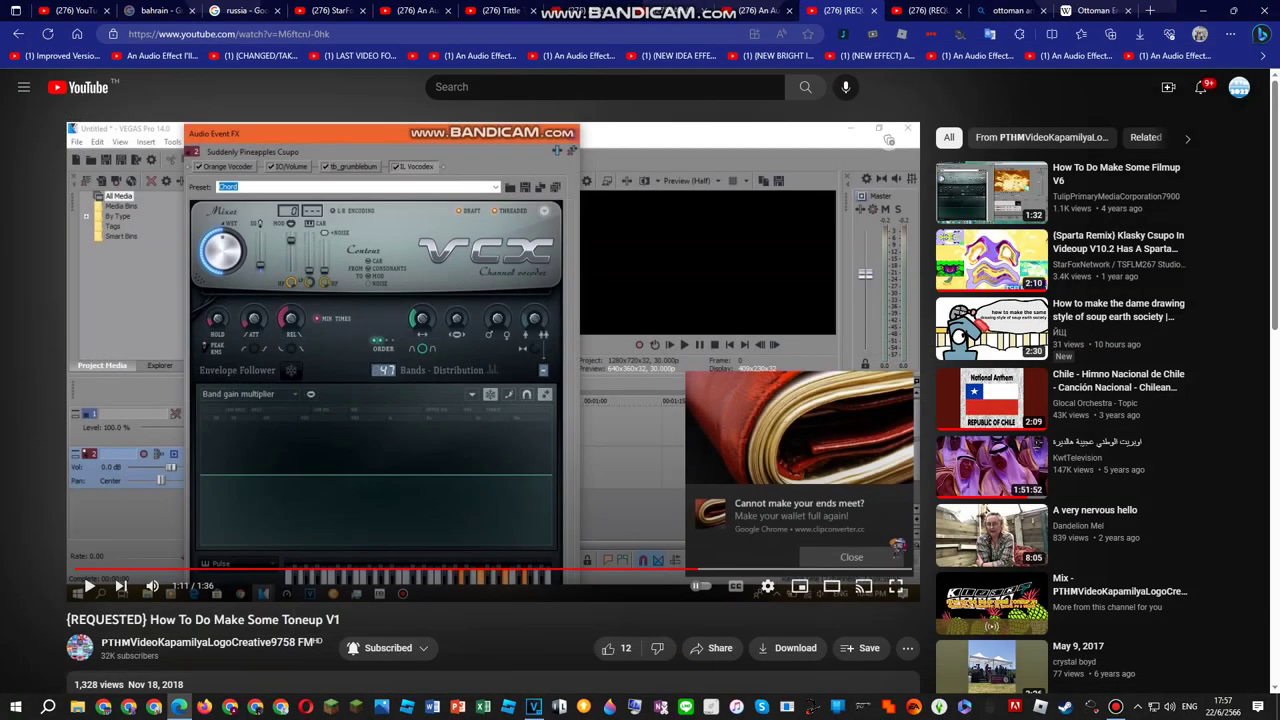
right_click(534, 706)
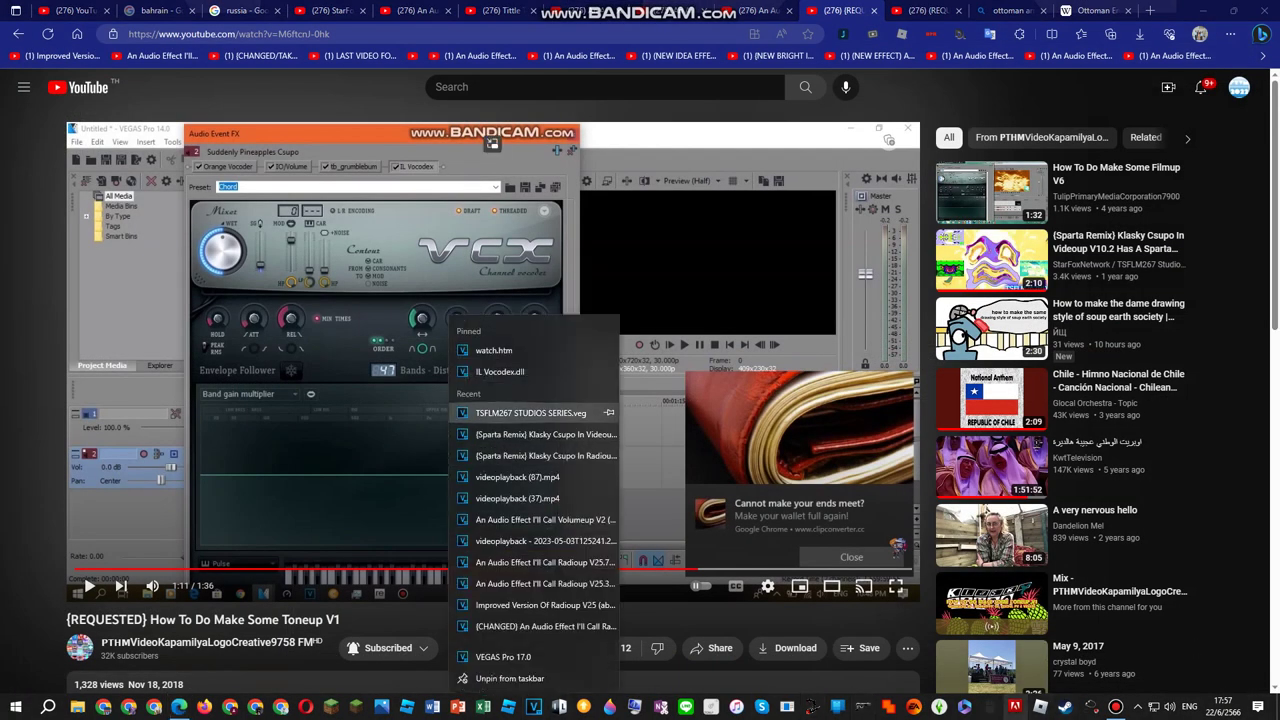
left_click(1115, 706)
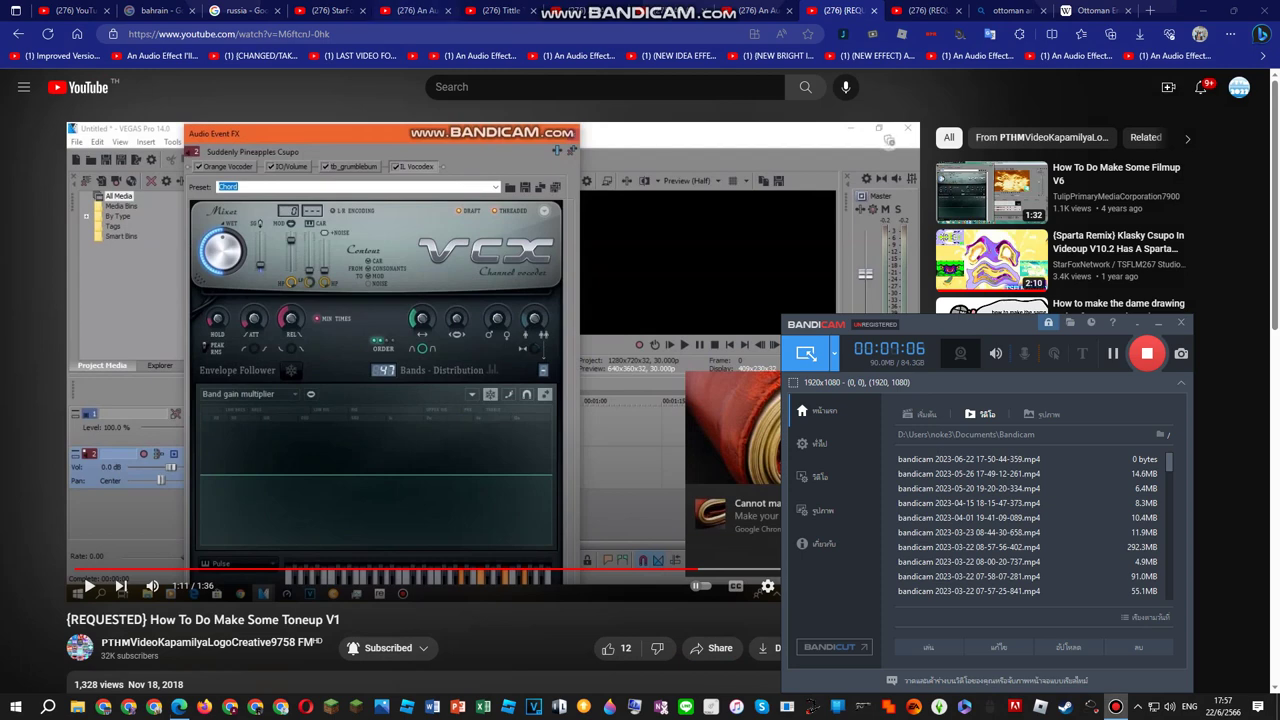
left_click(560, 650)
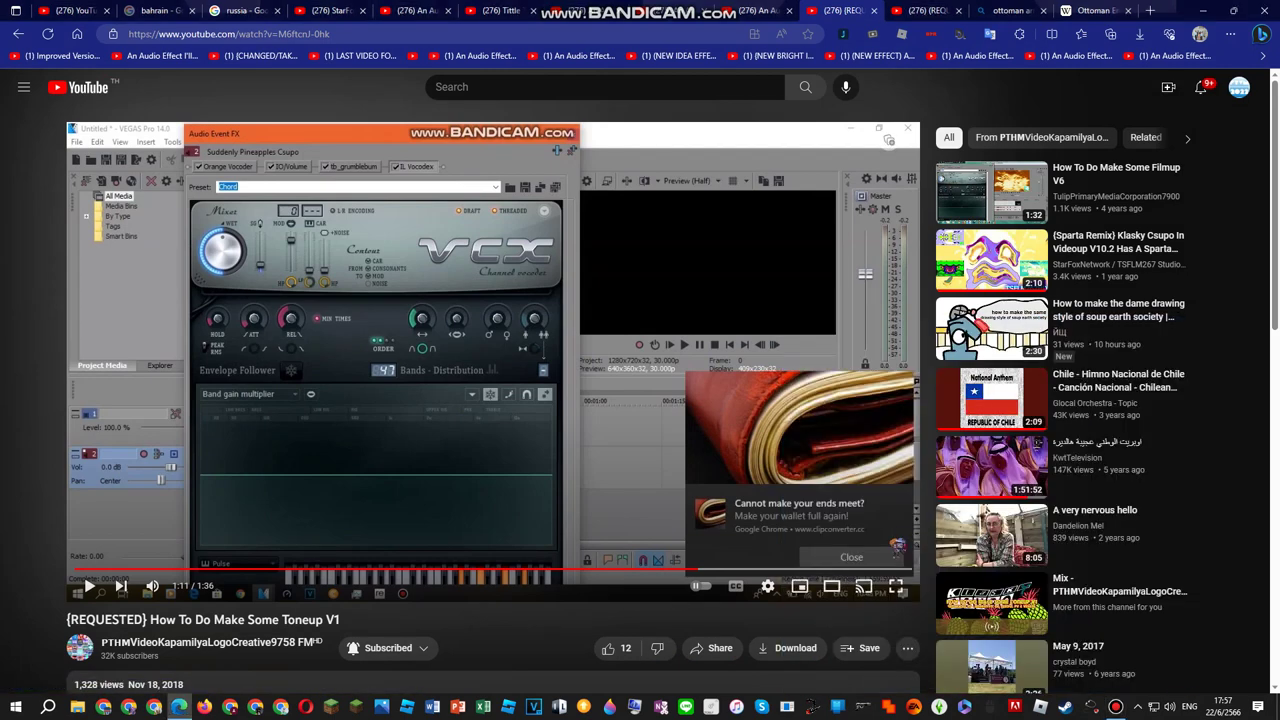
mouse_move(330, 11)
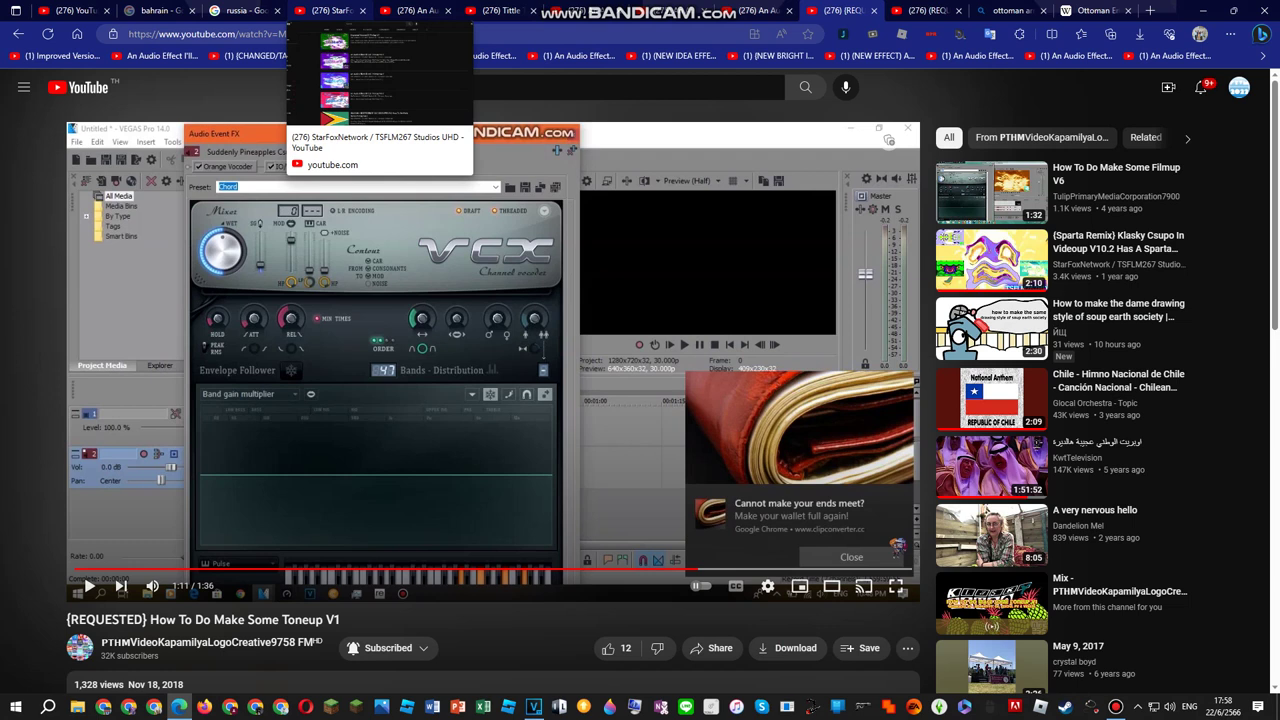
left_click(533, 707)
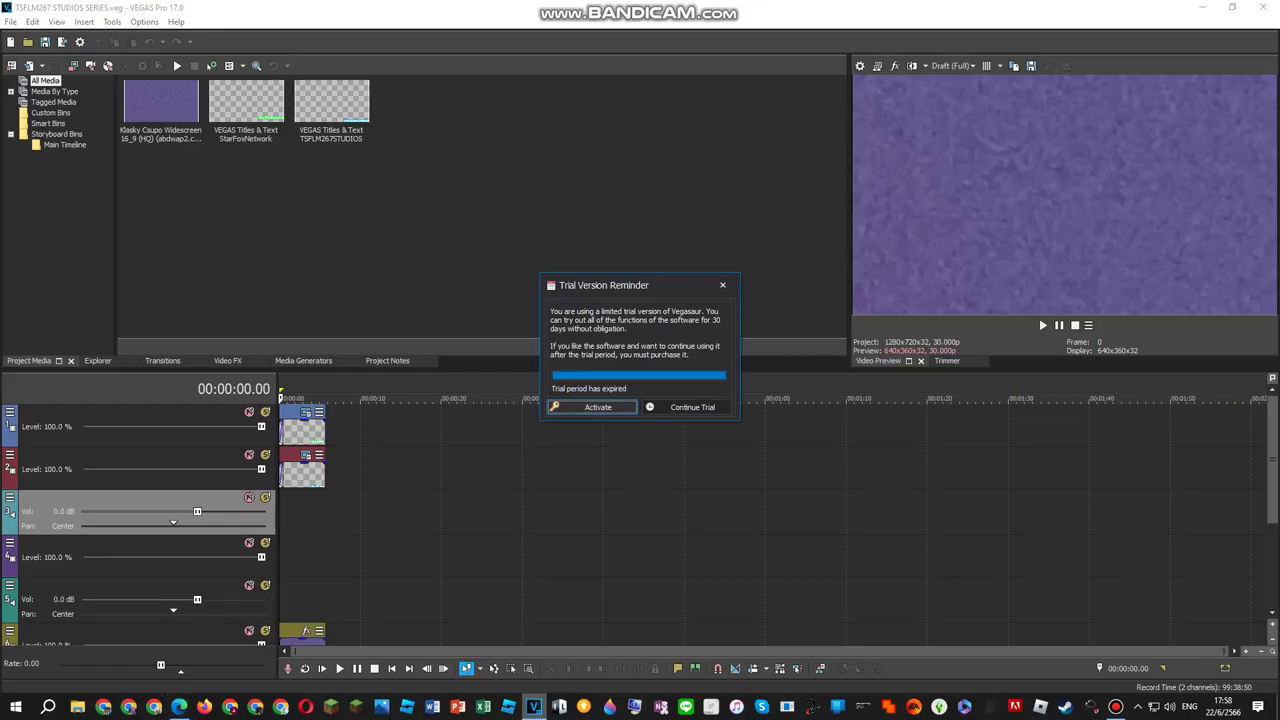
left_click(722, 285)
Apply the Printup V5 audio FX package to the Klasky Csupo audio event.
left_click_drag(1272, 460, 1272, 530)
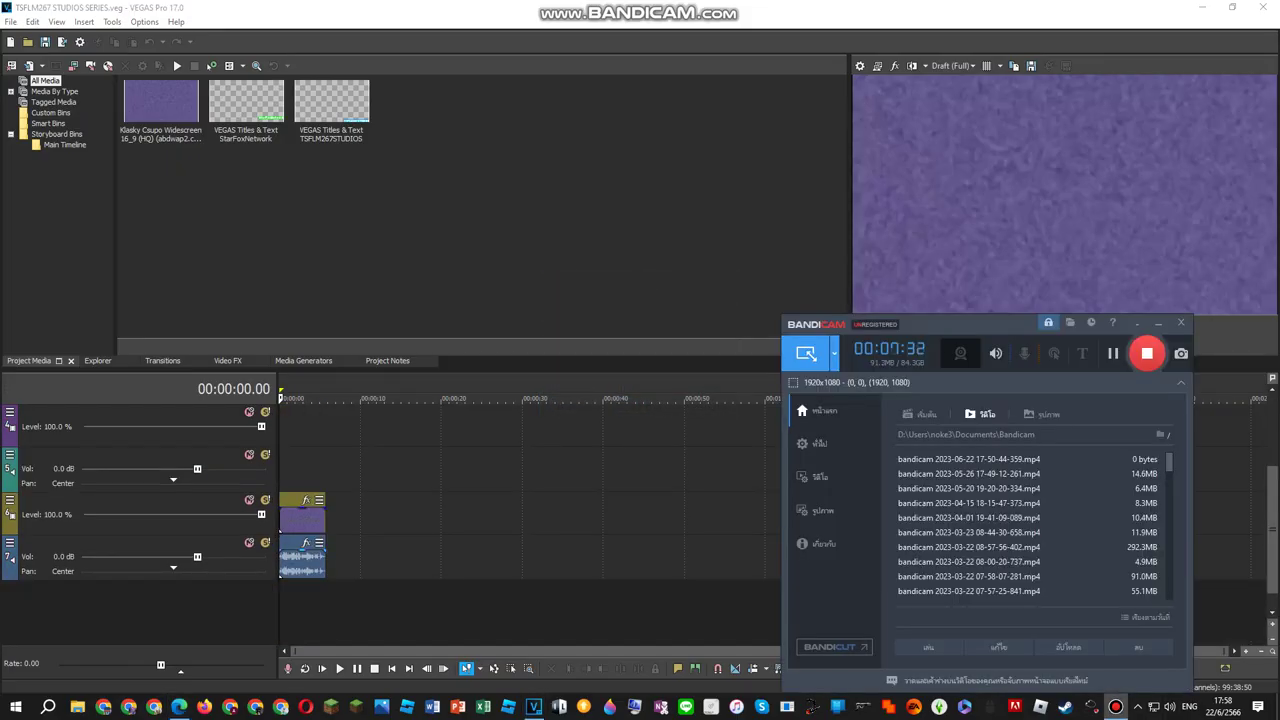
right_click(305, 545)
left_click(348, 262)
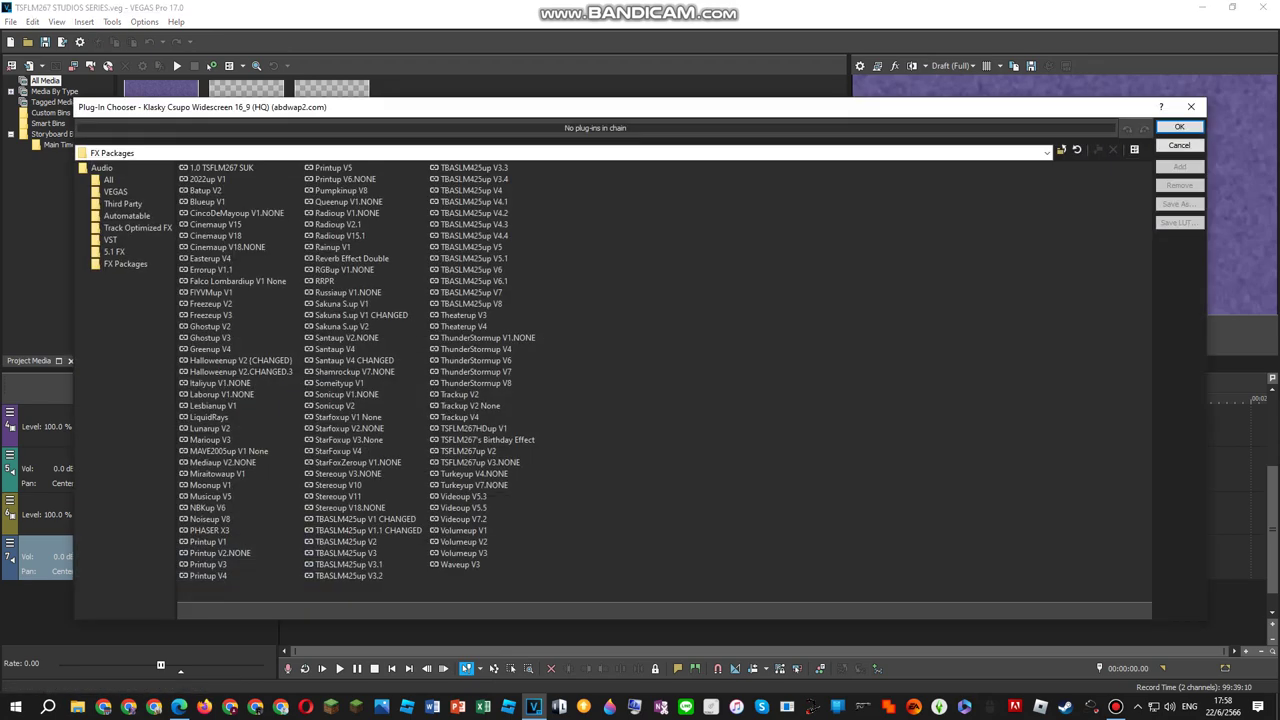
double_click(333, 168)
left_click(1179, 127)
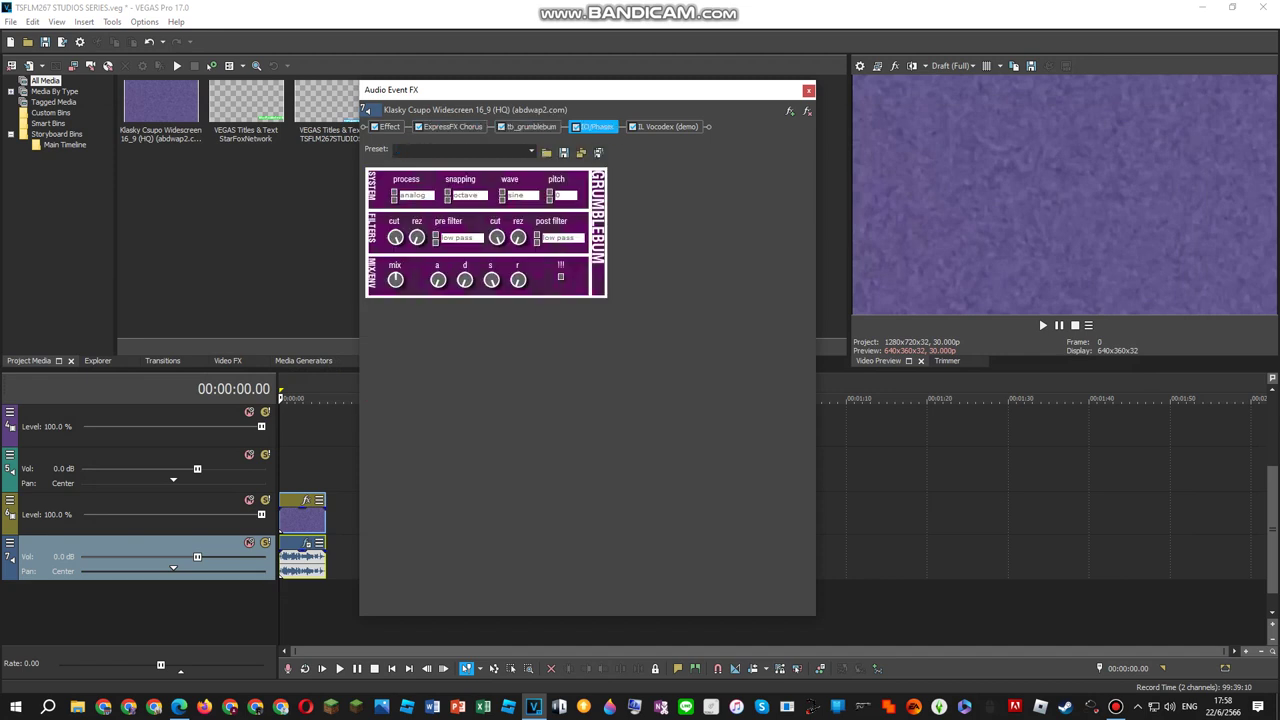
Load the Clearer preset in IL Vocodex and raise the band width to maximum.
left_click(667, 127)
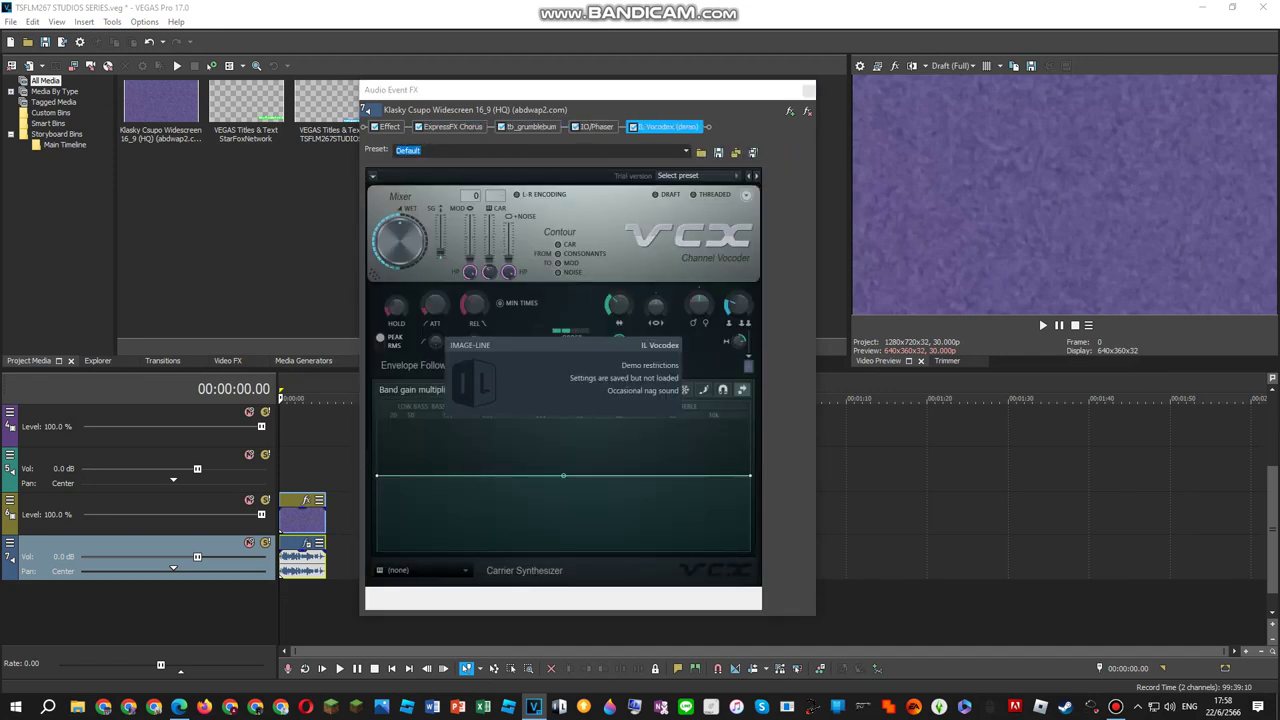
left_click(697, 176)
left_click(680, 302)
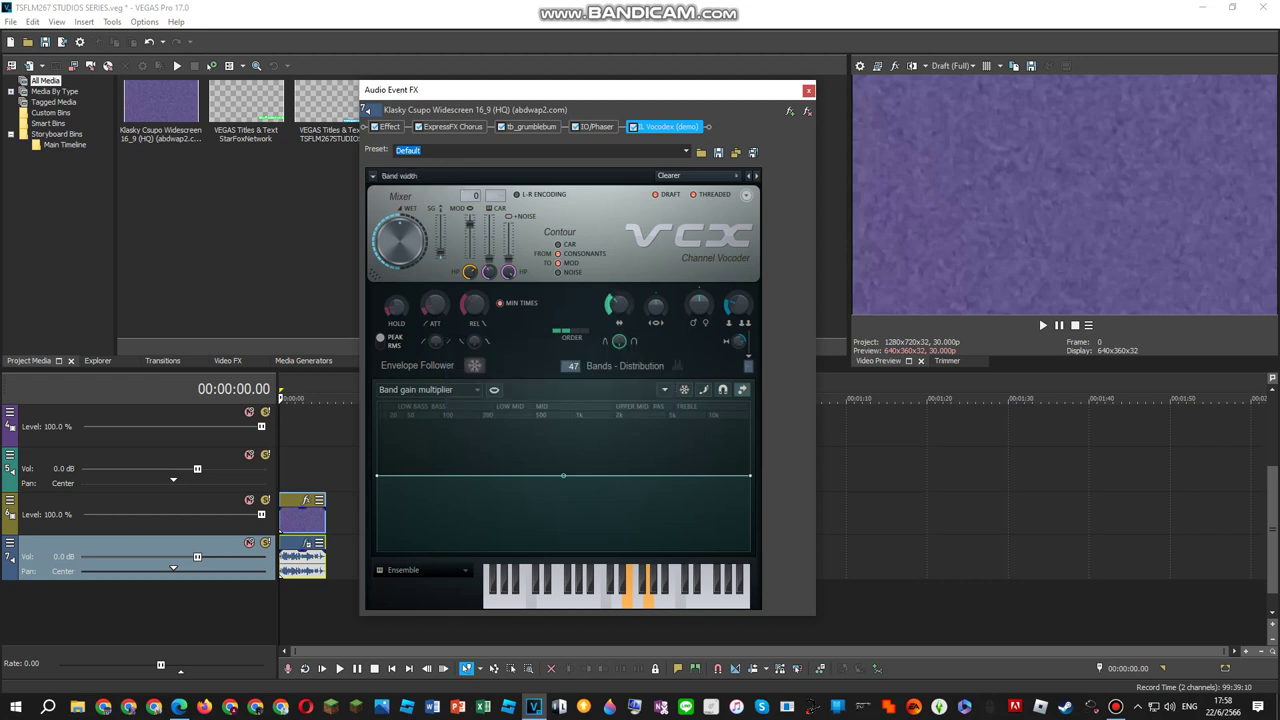
left_click_drag(619, 304, 619, 250)
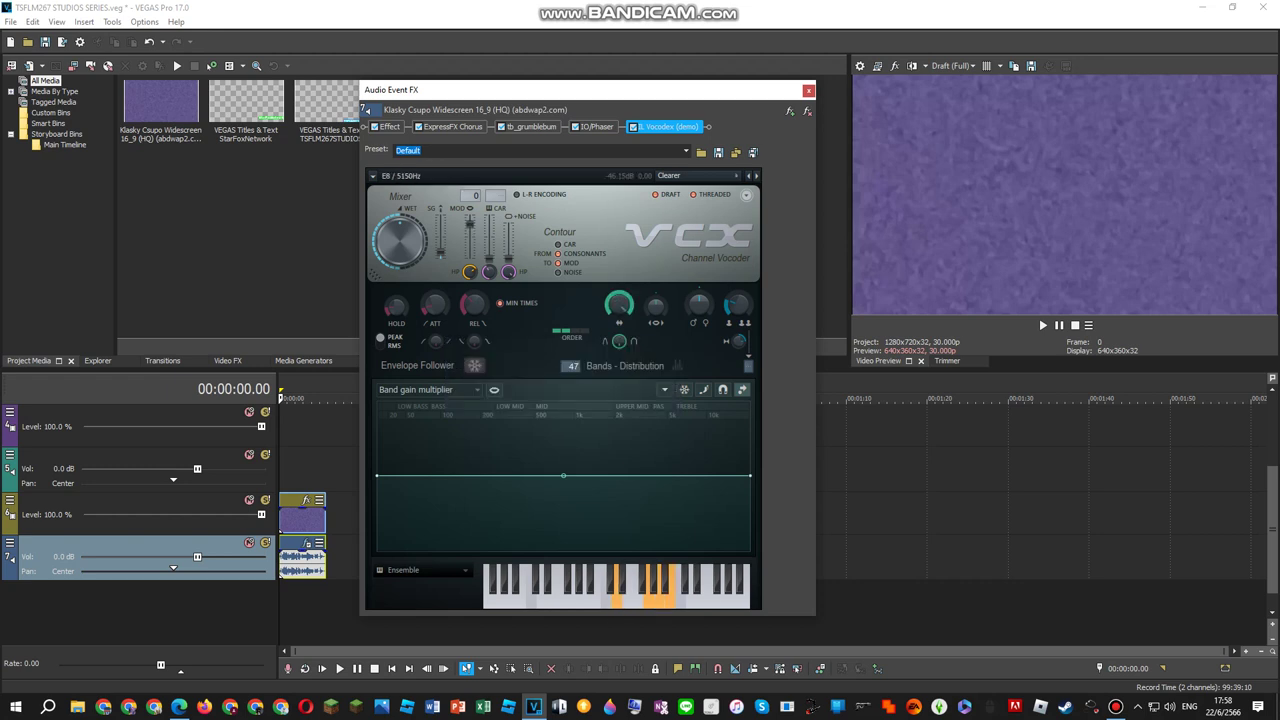
Add a group of high notes at the upper end of the Vocodex carrier synthesizer keyboard.
left_click(713, 598)
left_click(723, 598)
left_click(733, 598)
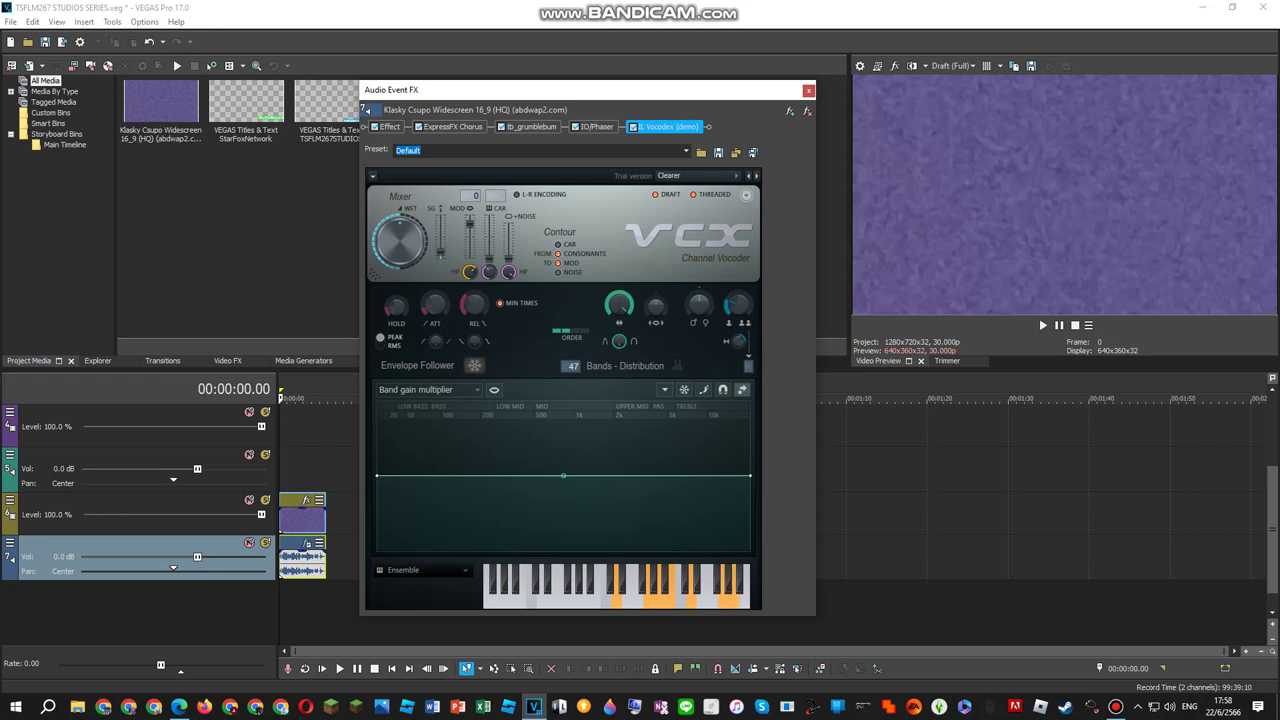
left_click(744, 598)
Apply the Printup V5 filter package to the Klasky Csupo video event.
left_click(304, 520)
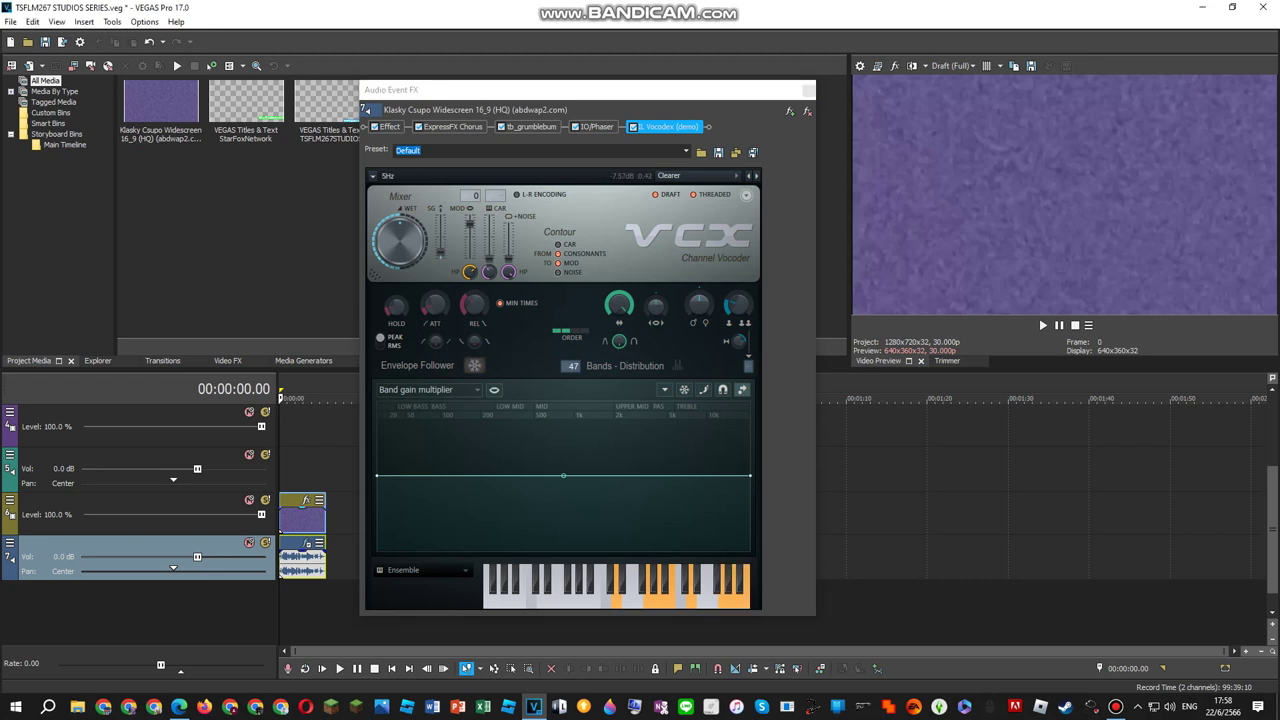
right_click(295, 515)
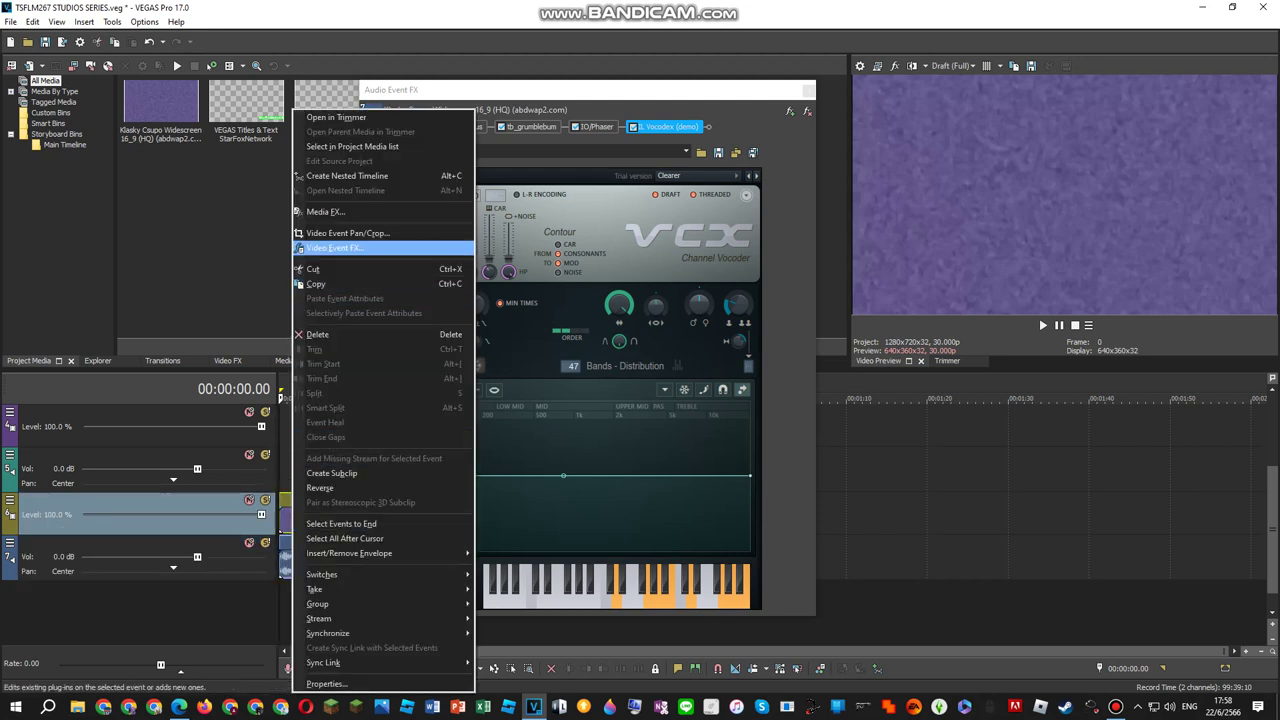
left_click(330, 247)
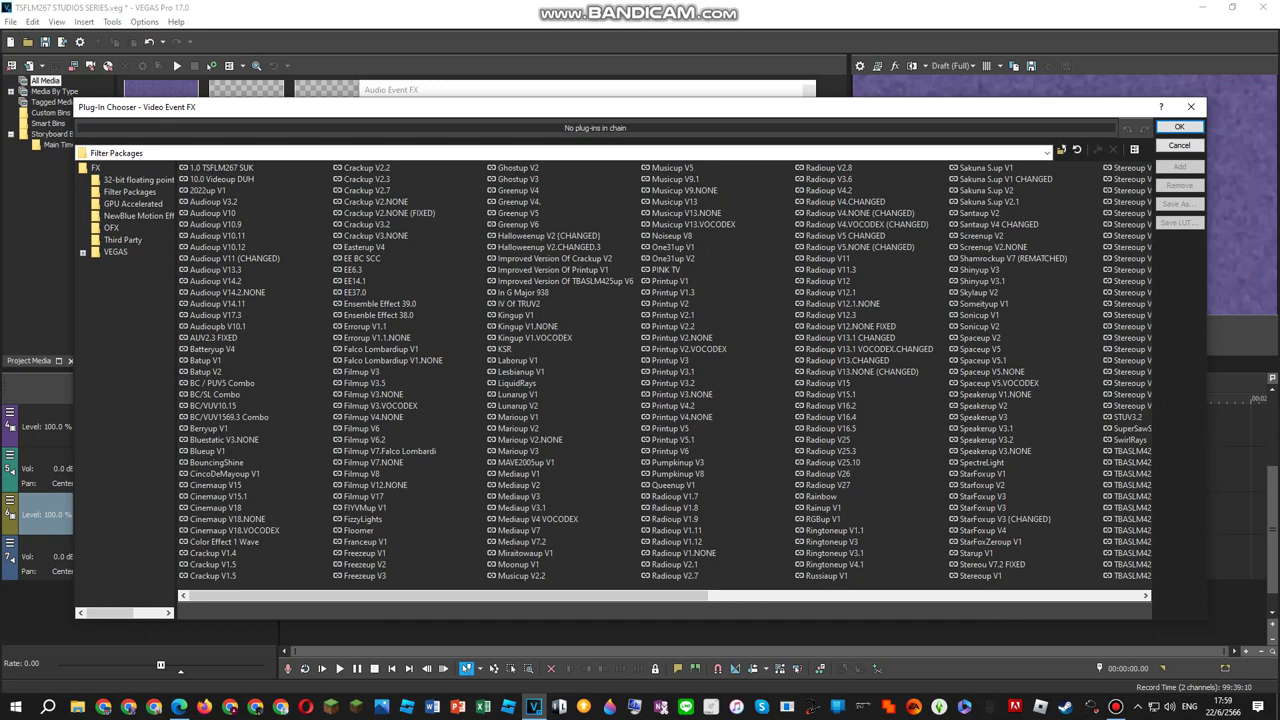
double_click(670, 428)
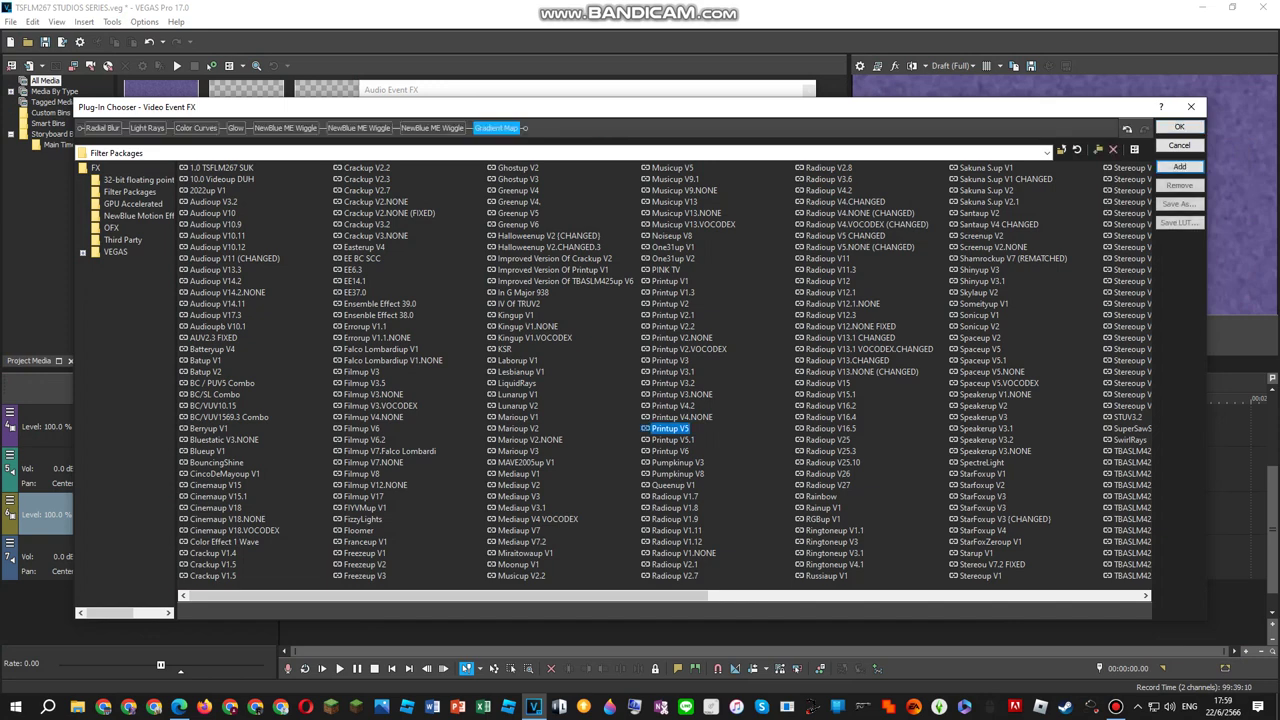
left_click(1179, 127)
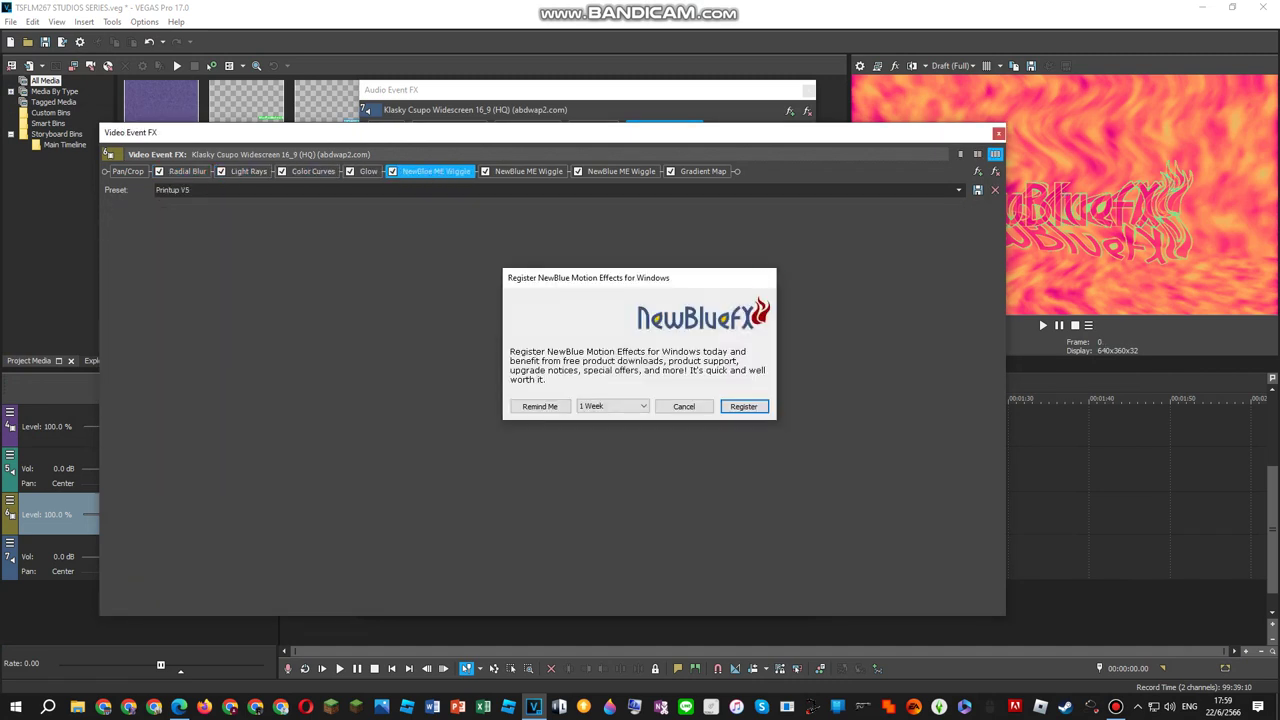
Dismiss the NewBlue Motion Effects registration prompt and set the video event's Gradient Map preset to Printup V5.2.
left_click(762, 279)
left_click(528, 171)
left_click(621, 171)
left_click(703, 171)
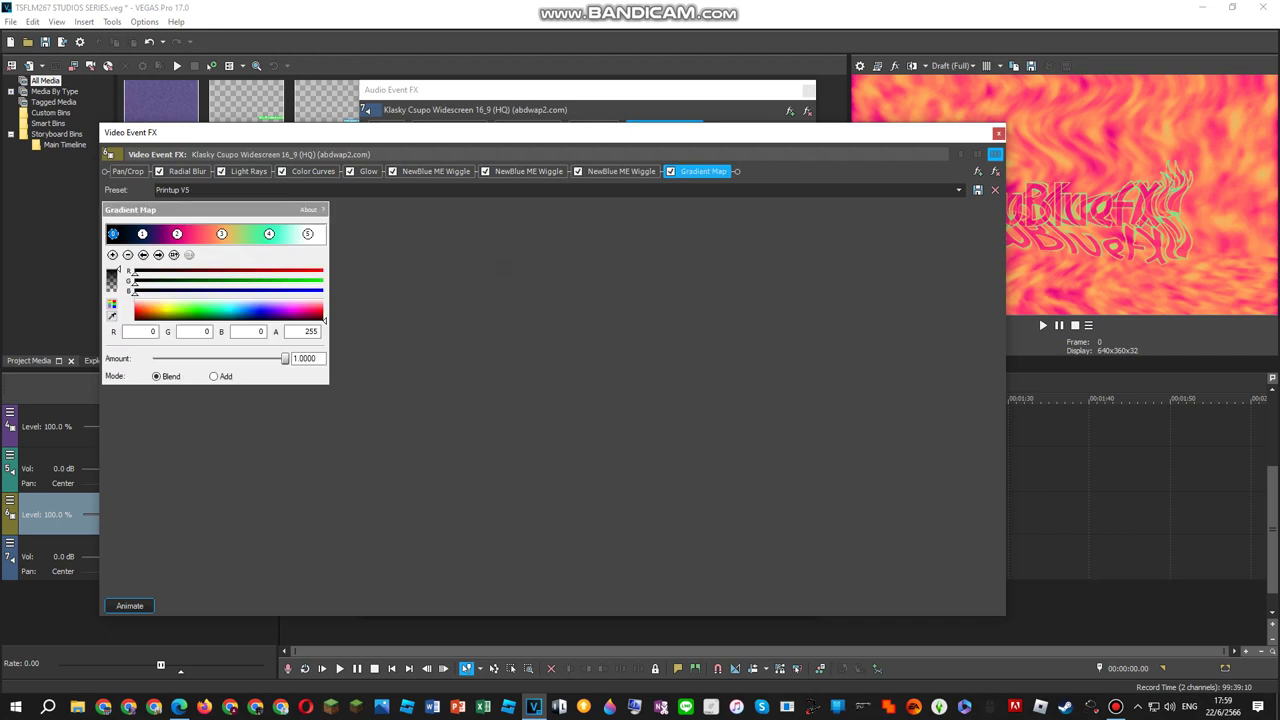
left_click(958, 190)
scroll(900, 278, "up", 6)
scroll(555, 288, "down", 11)
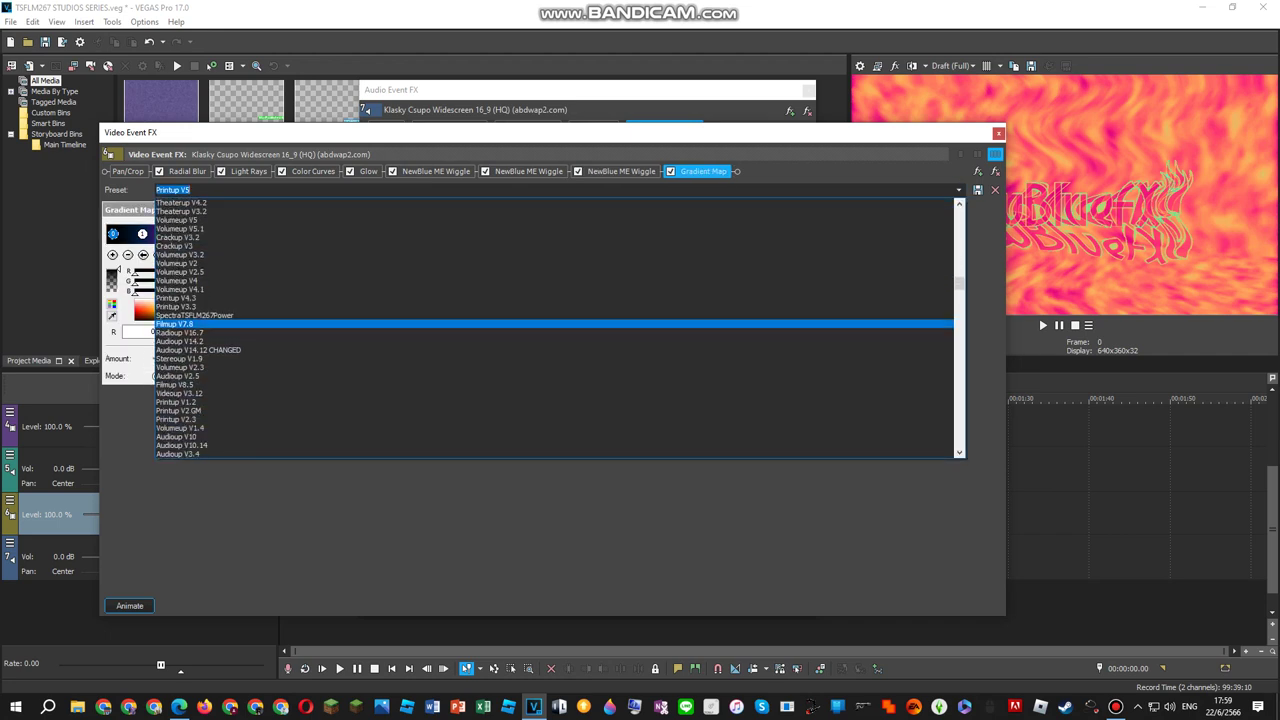
key("Return")
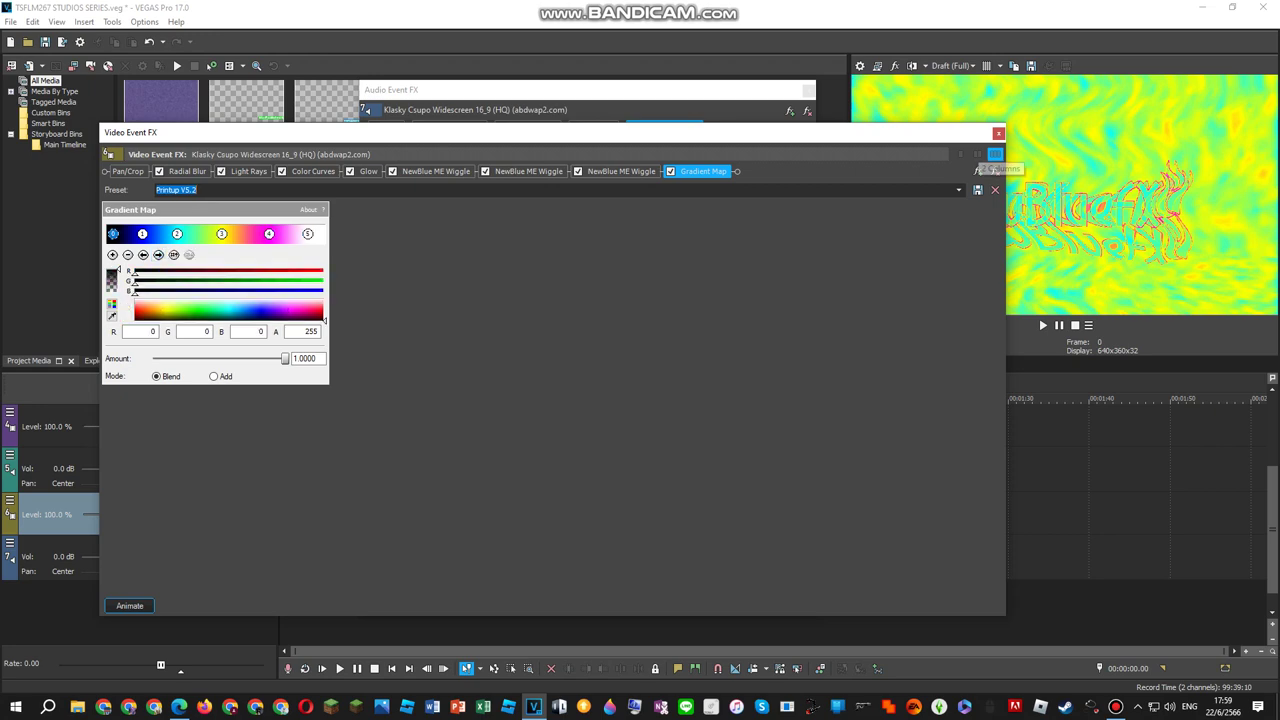
left_click(998, 132)
Preview the effect briefly and set a time selection spanning the clip from 0 to 00:00:05.24.
left_click(1042, 325)
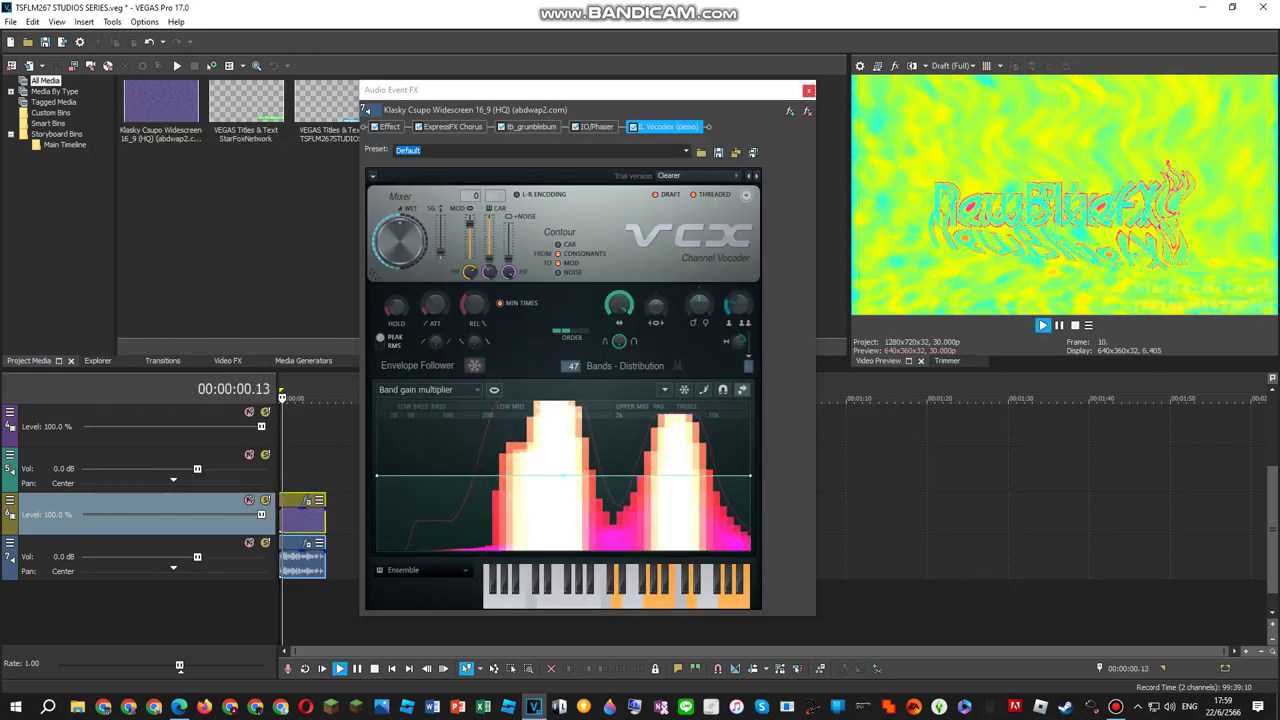
double_click(295, 471)
key("space")
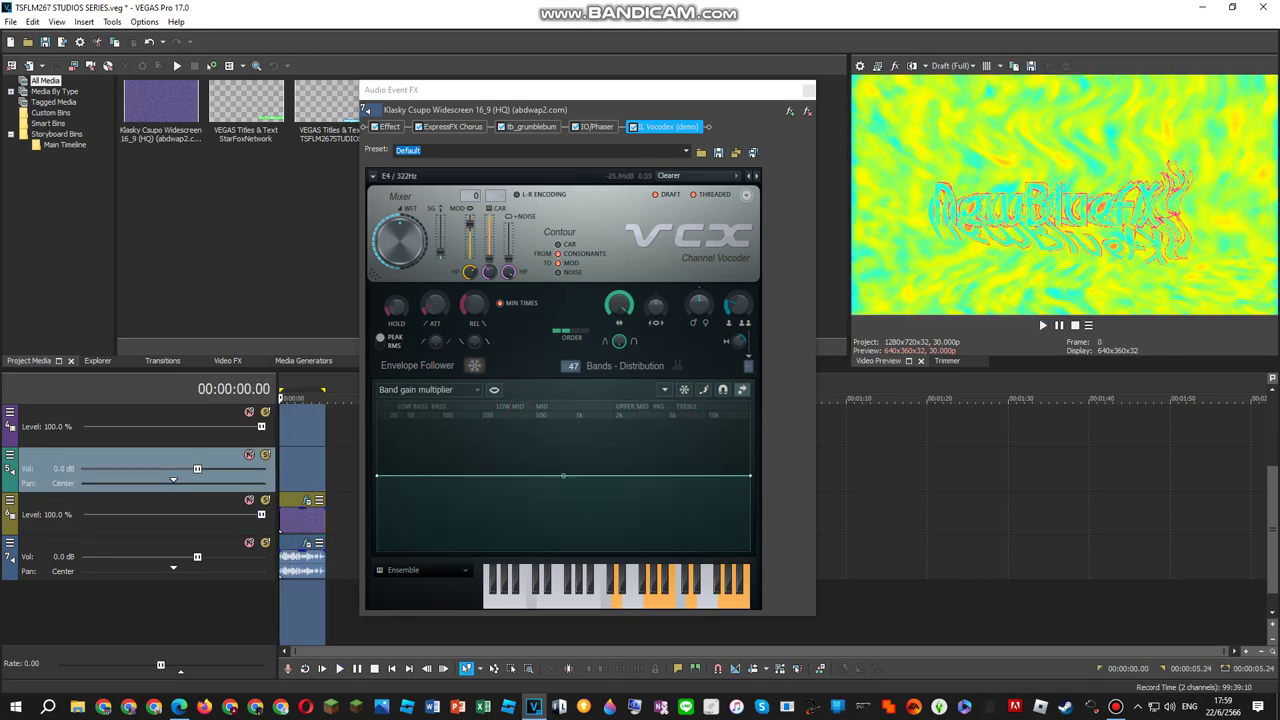
Change the held Vocodex carrier notes to a mix including two black keys, and play the selected clip.
left_click(515, 537)
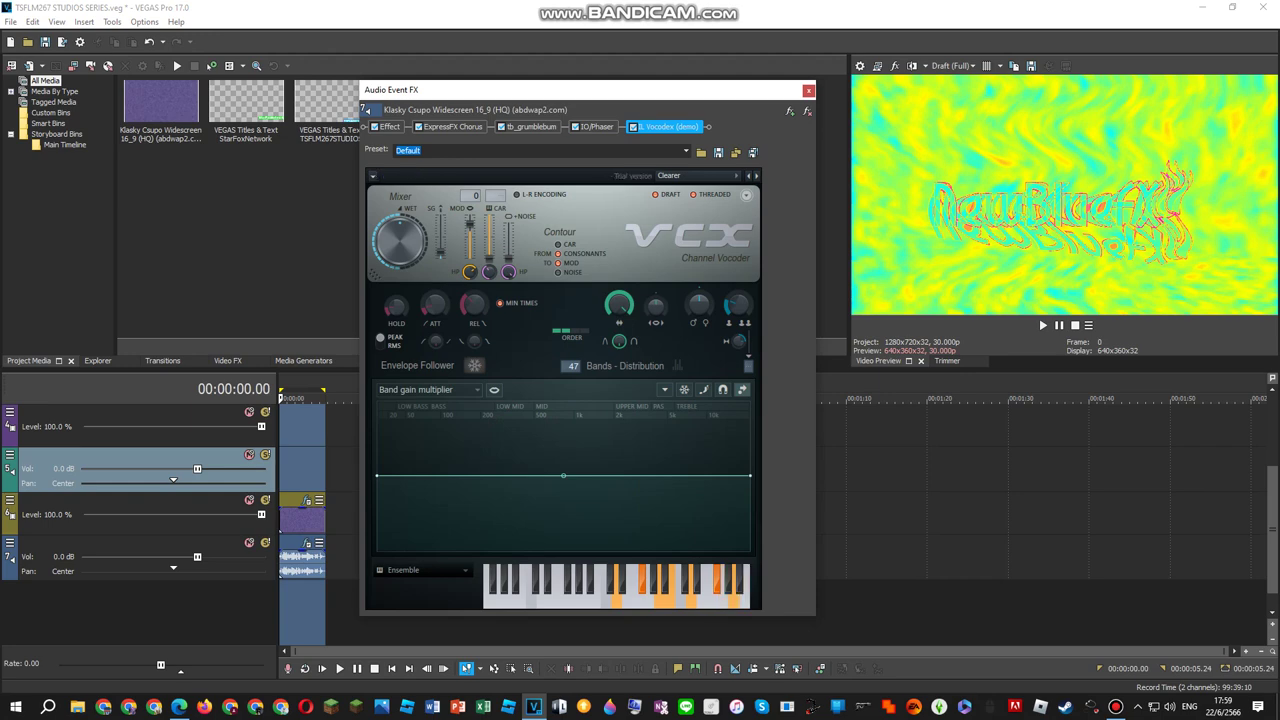
left_click(150, 438)
key("space")
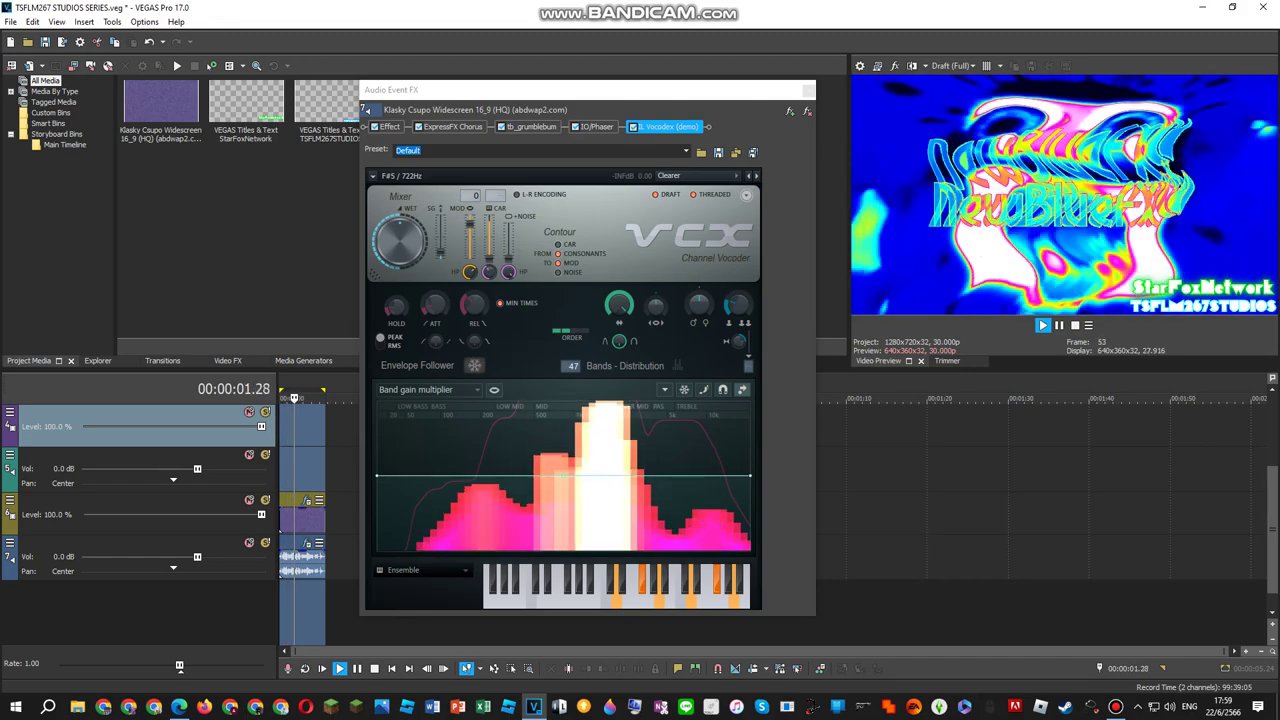
left_click(1116, 706)
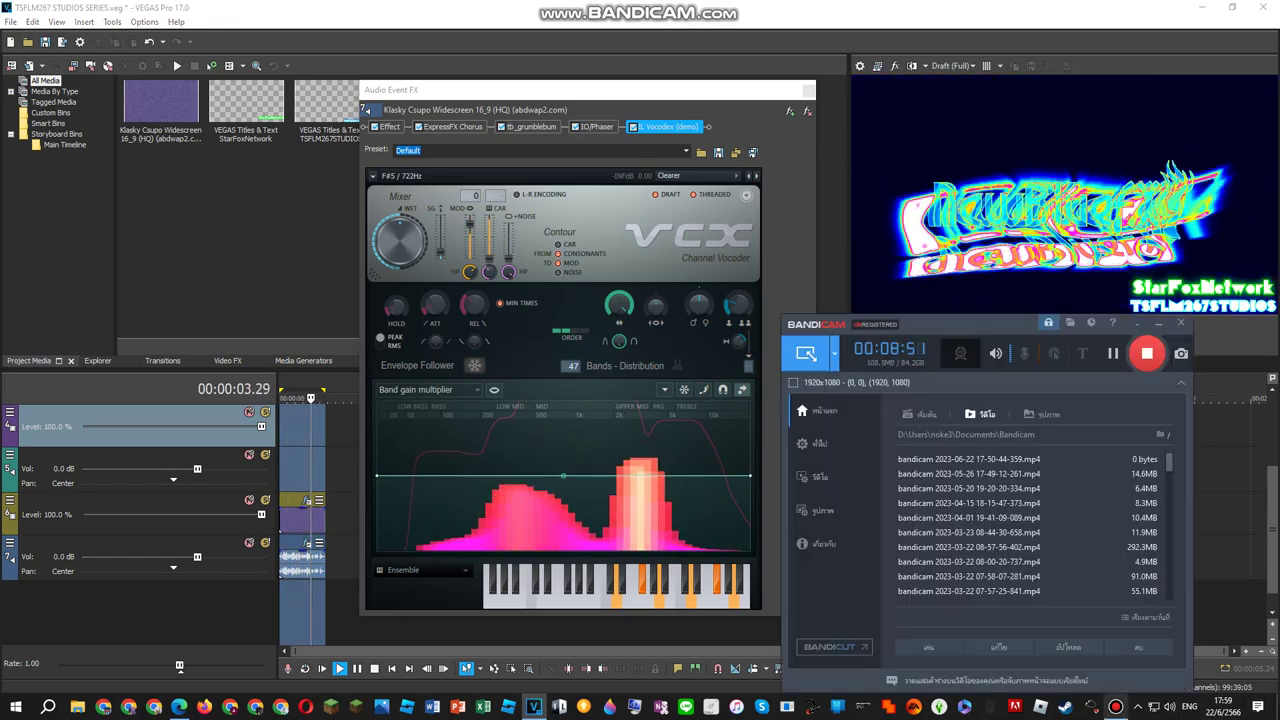